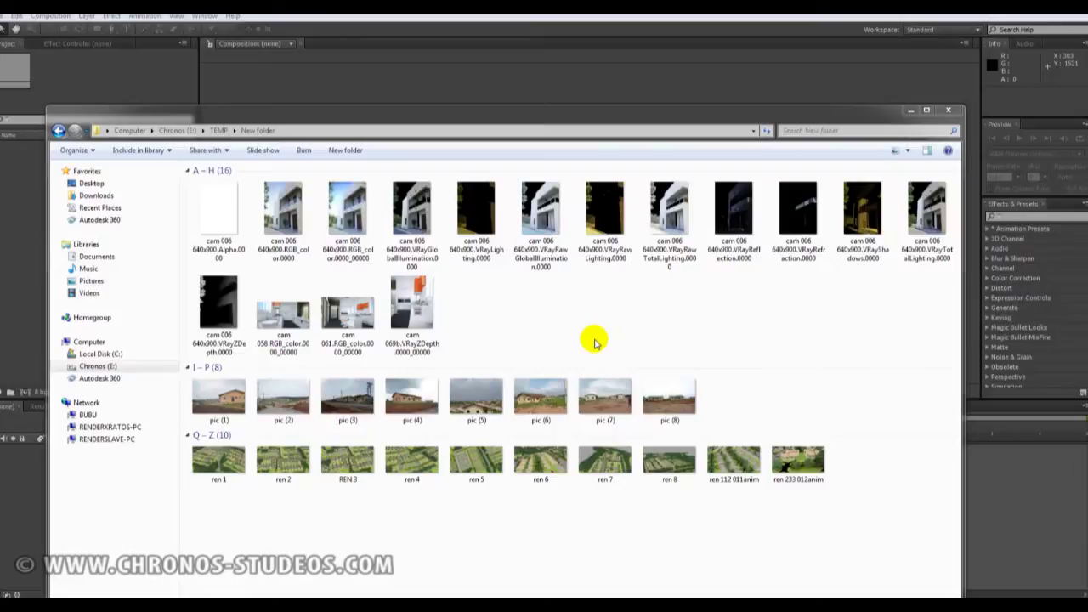
- Enlarge the thumbnails in the New folder window and look over the cam 006 640x900 render files
left_click(283, 211)
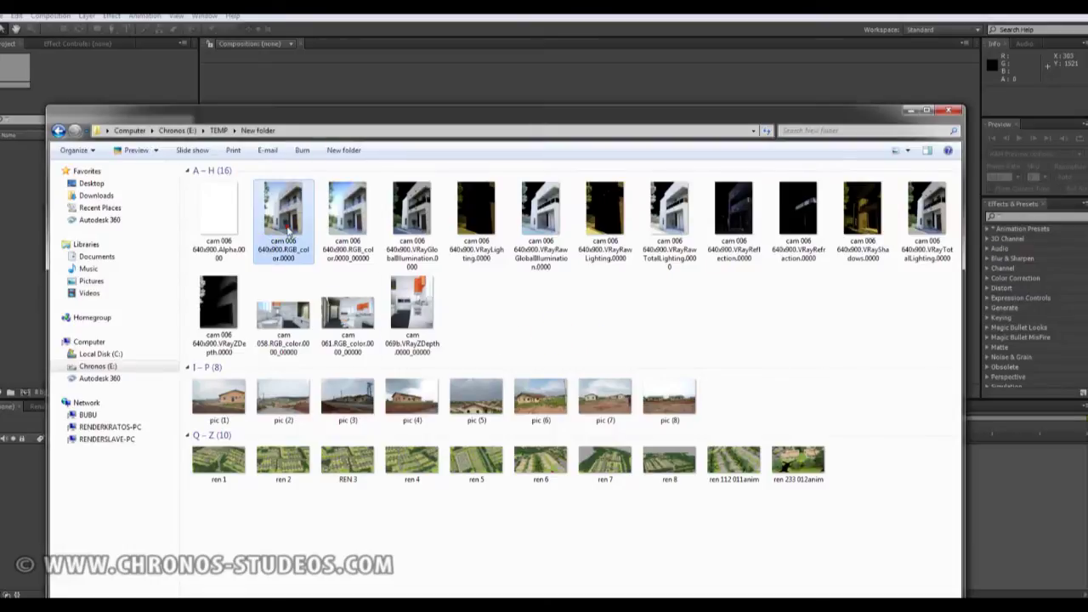
left_click(576, 304)
scroll(461, 279, "up", 2, "ctrl")
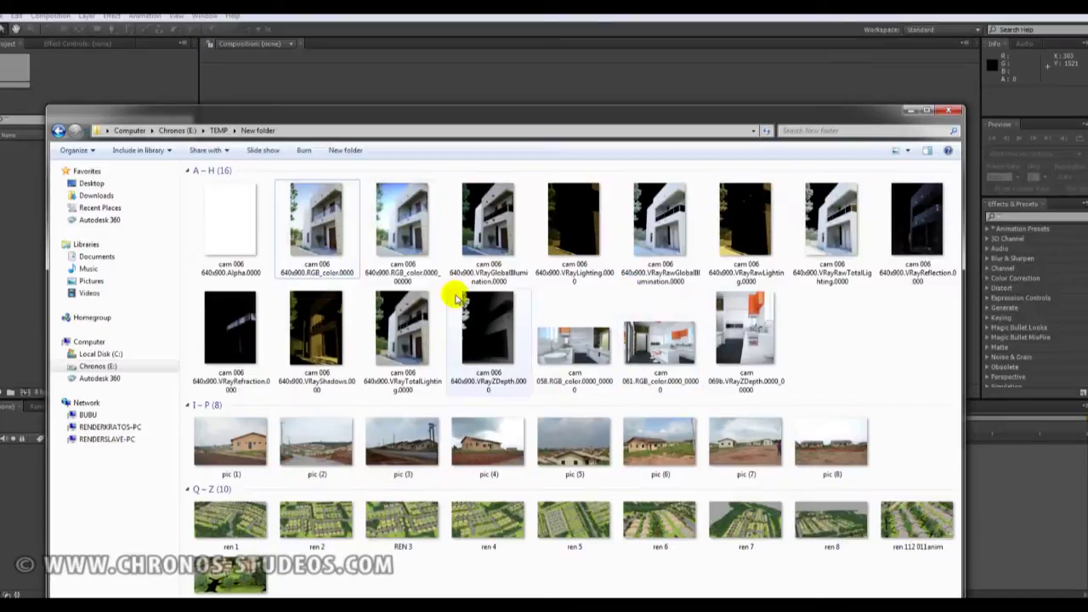
left_click_drag(474, 119, 477, 60)
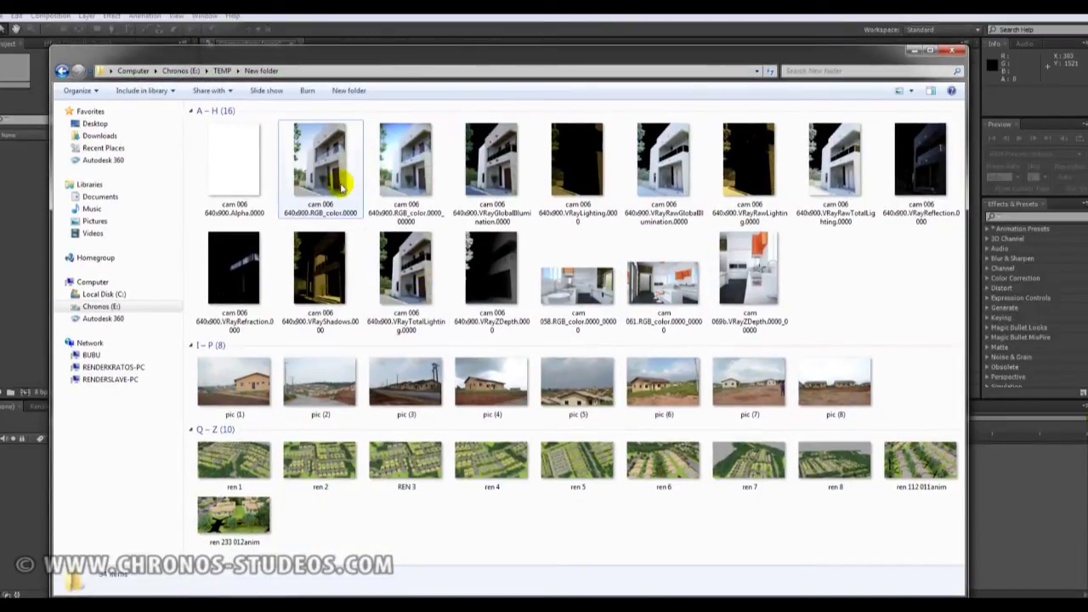
left_click(425, 176)
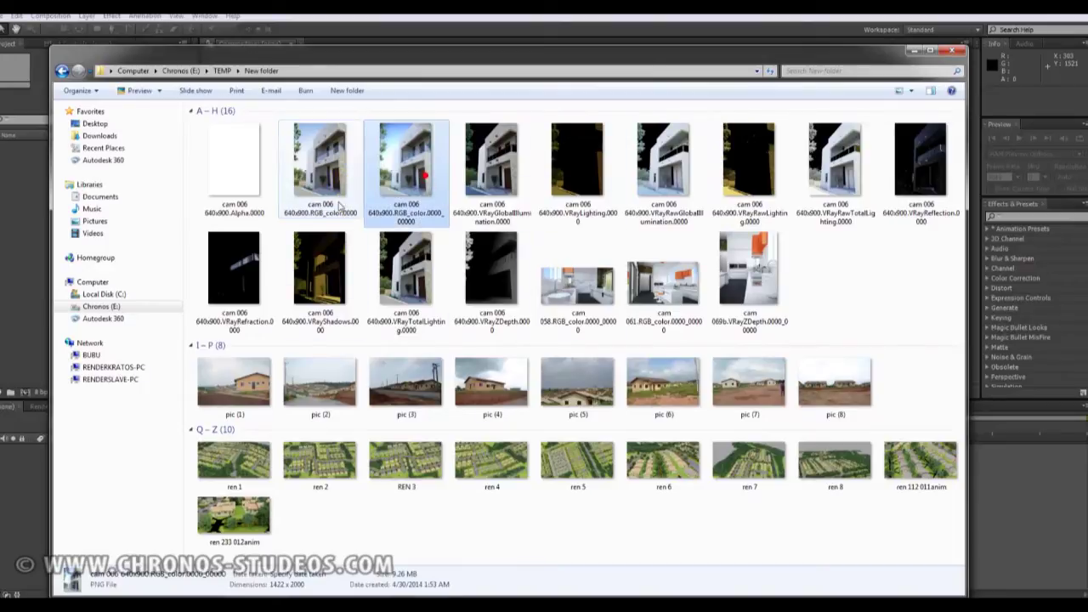
left_click(340, 207)
scroll(448, 207, "up", 3)
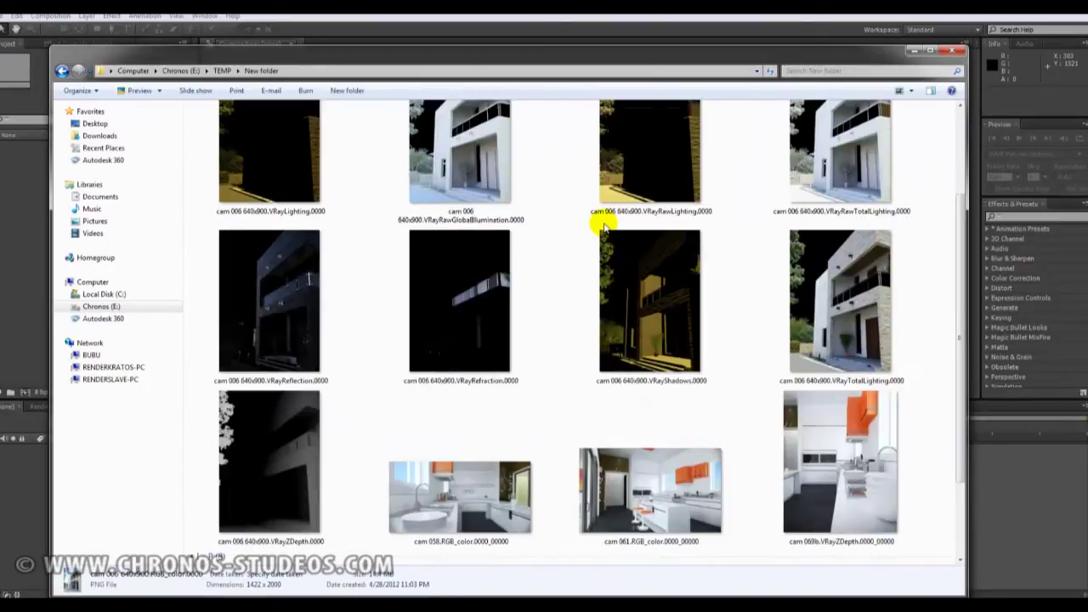
scroll(602, 228, "up", 3)
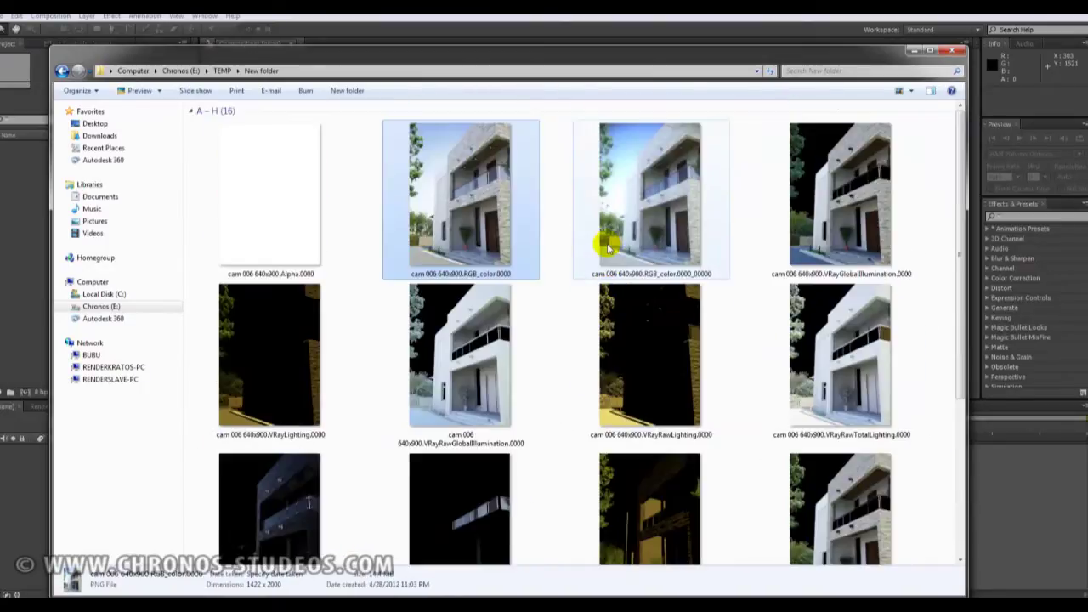
- Open cam 006 640x900.RGB_color.0000, and open the RGB_color.0000_00000 version beside it in Windows Photo Viewer
double_click(535, 260)
scroll(334, 340, "down", 1)
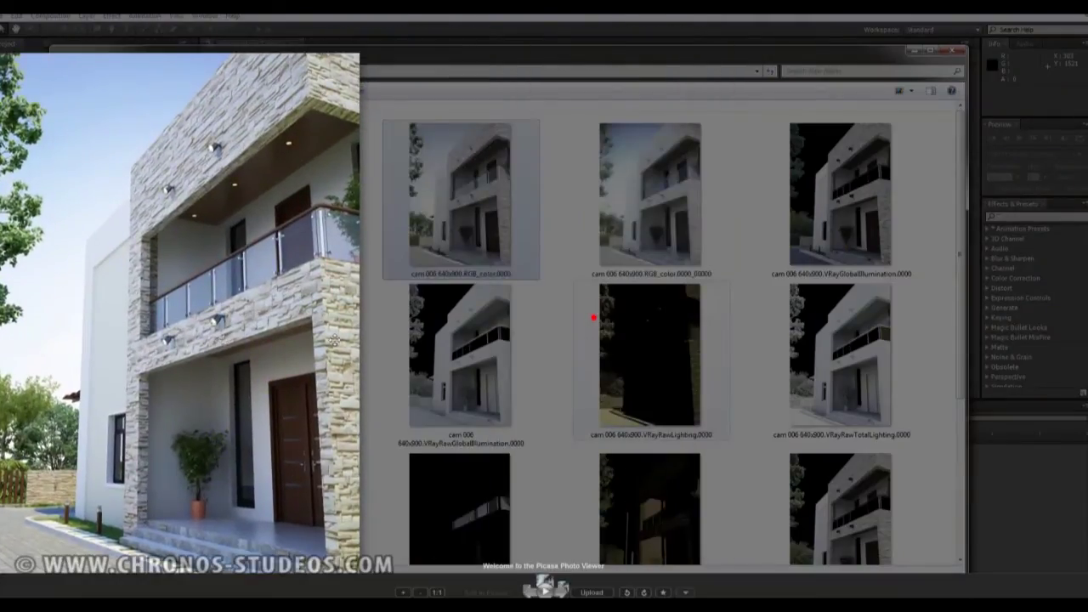
left_click(593, 317)
right_click(636, 213)
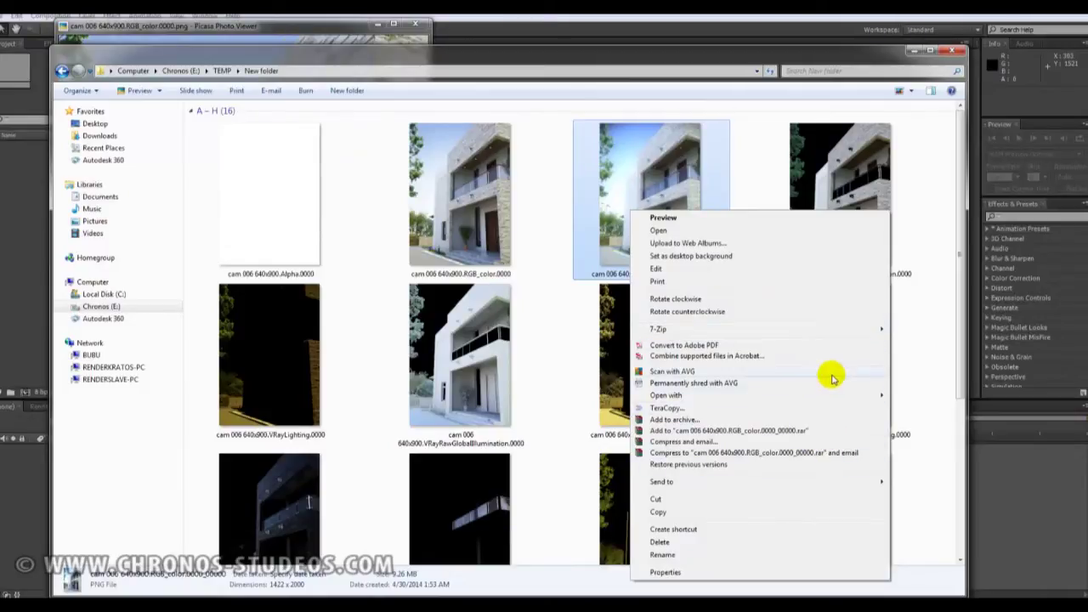
mouse_move(849, 396)
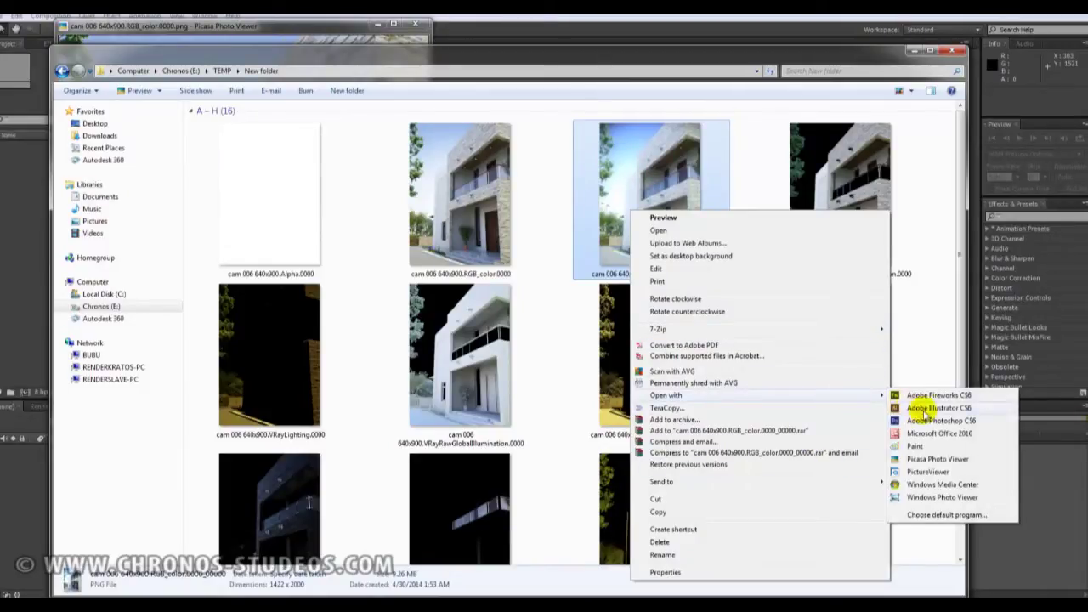
left_click(959, 501)
left_click(340, 36)
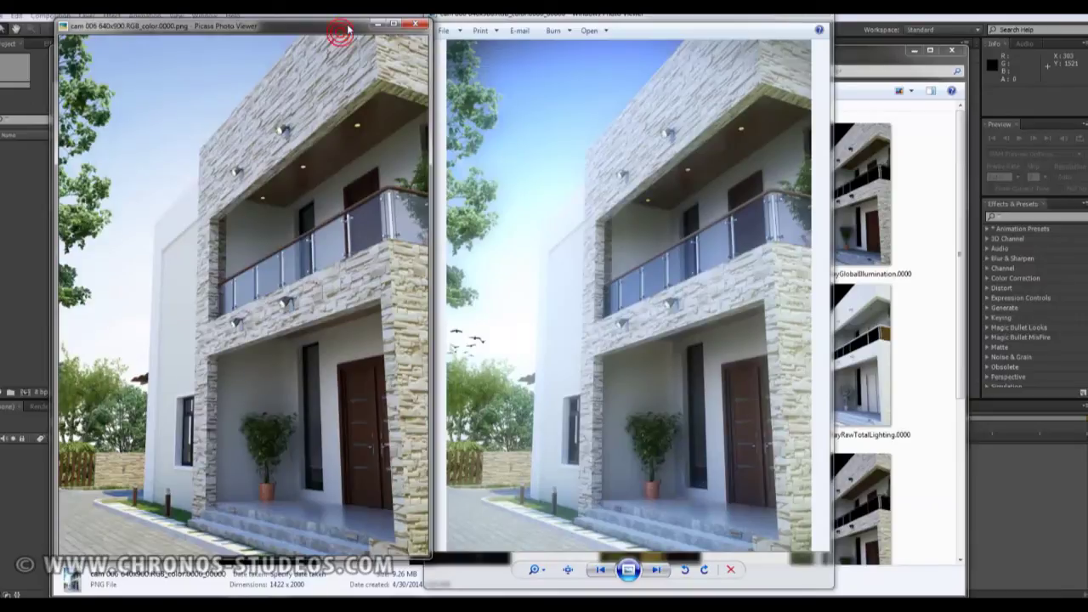
- Compare the sky, trees and walls in the raw and post-processed cam 006 renders, and close both viewers
left_click(690, 208)
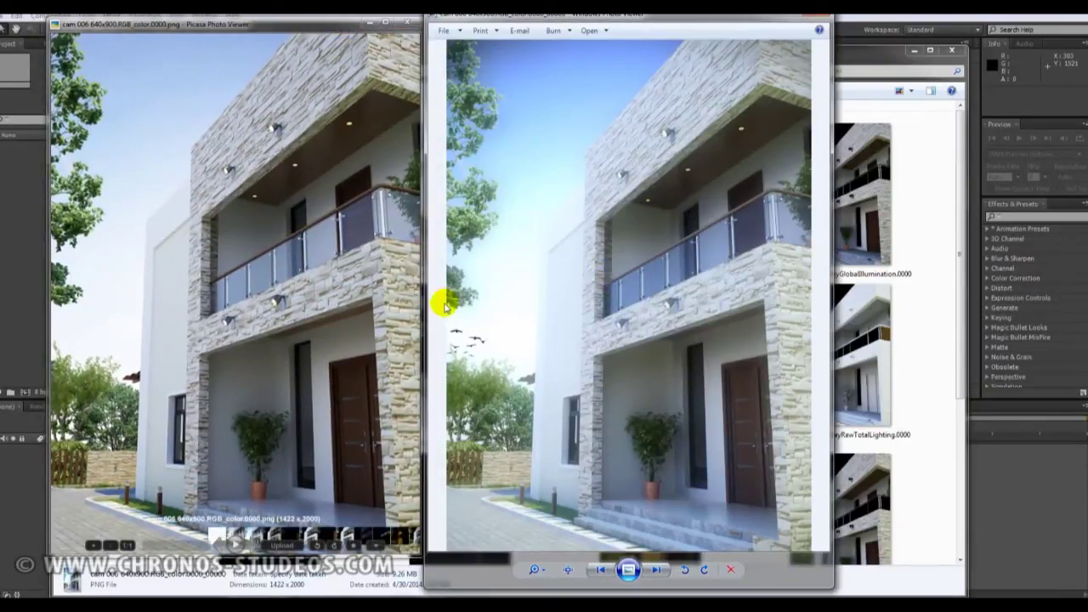
left_click(644, 283)
mouse_move(161, 408)
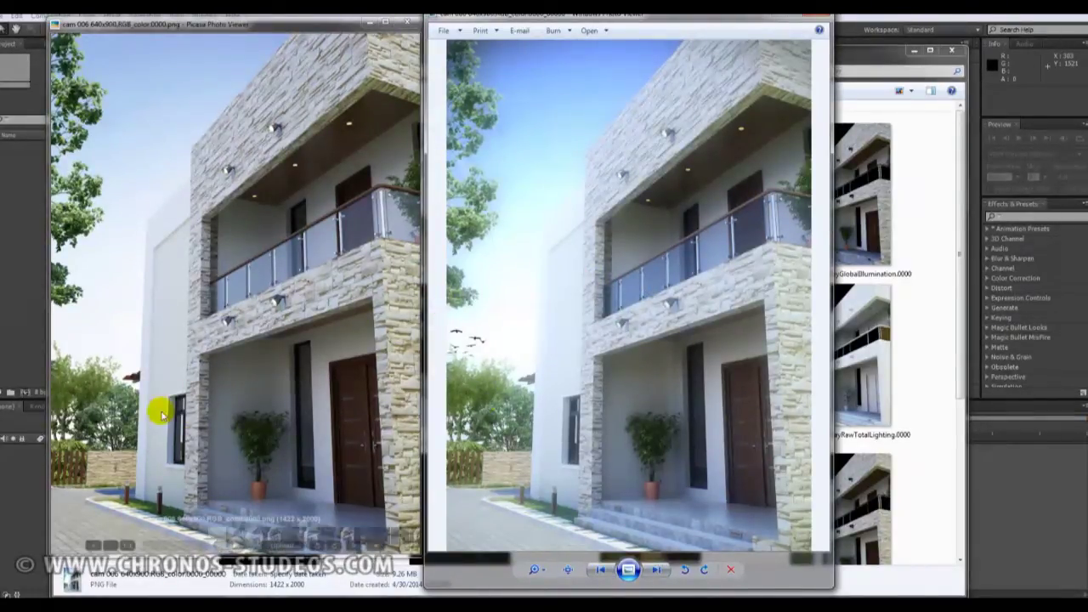
left_click(178, 63)
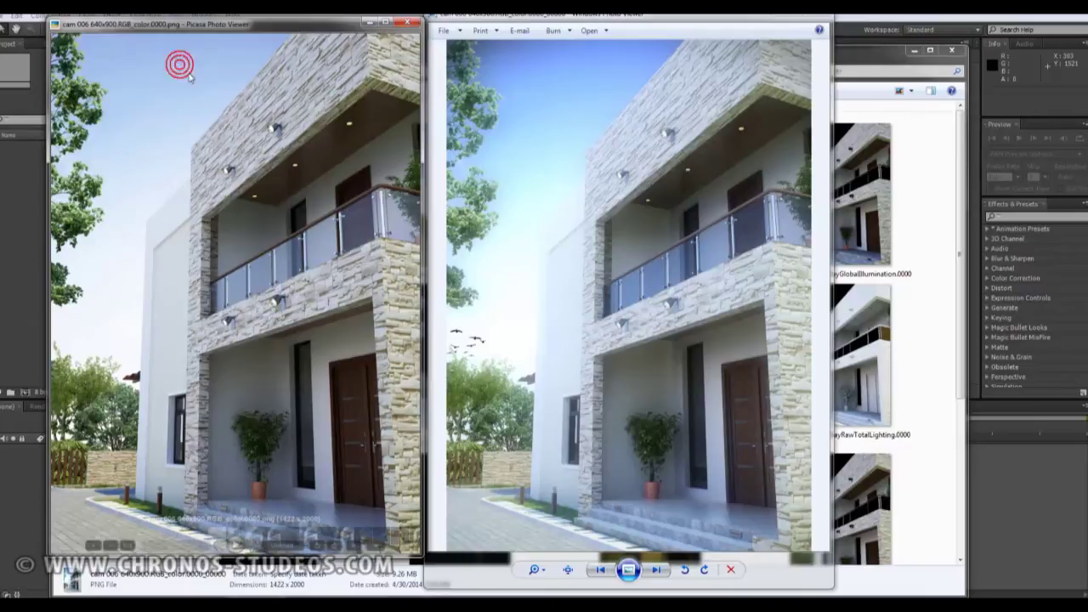
left_click(647, 175)
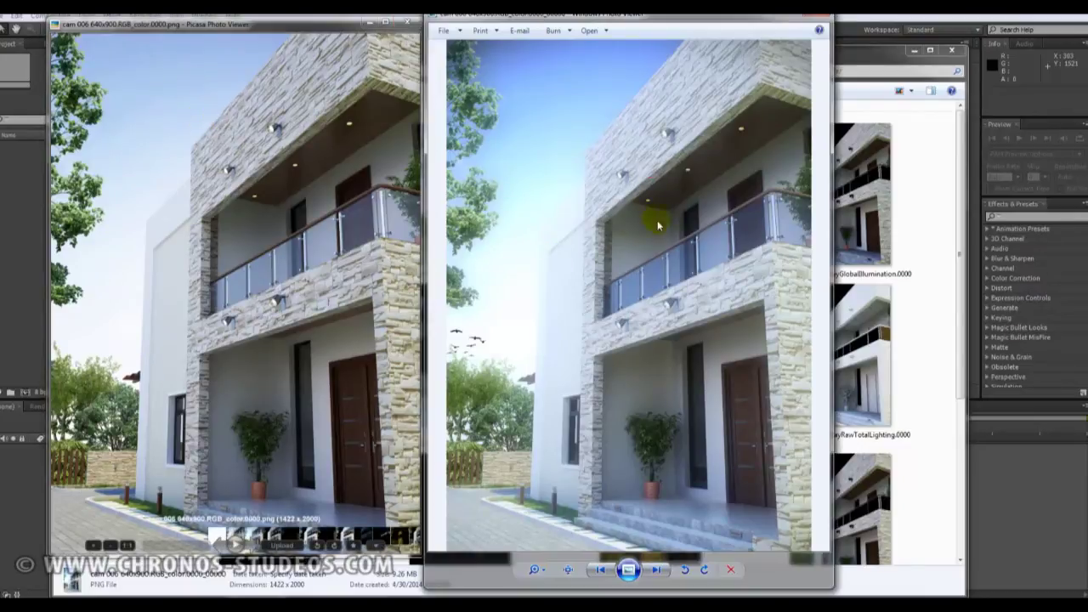
left_click(411, 23)
key("alt+F4")
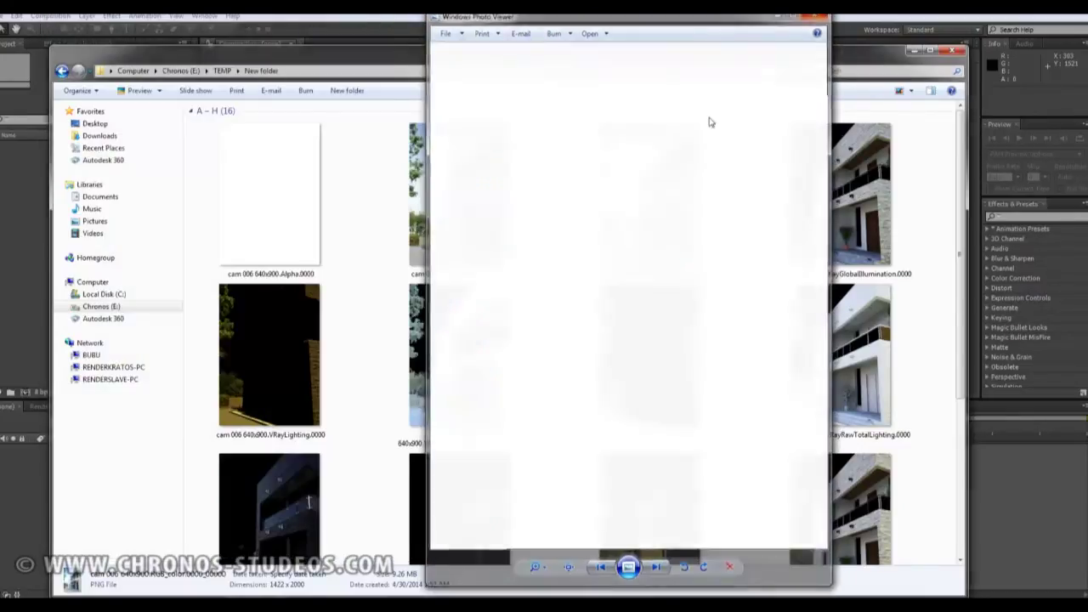
- Switch to After Effects and look at its empty project and composition area
left_click(479, 17)
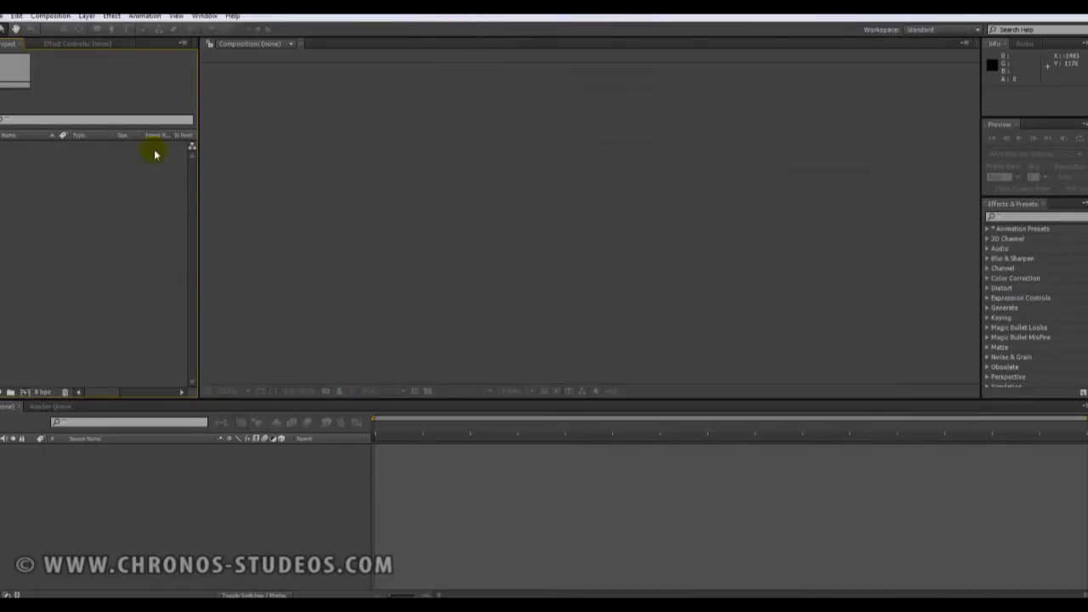
left_click(405, 210)
left_click(391, 266)
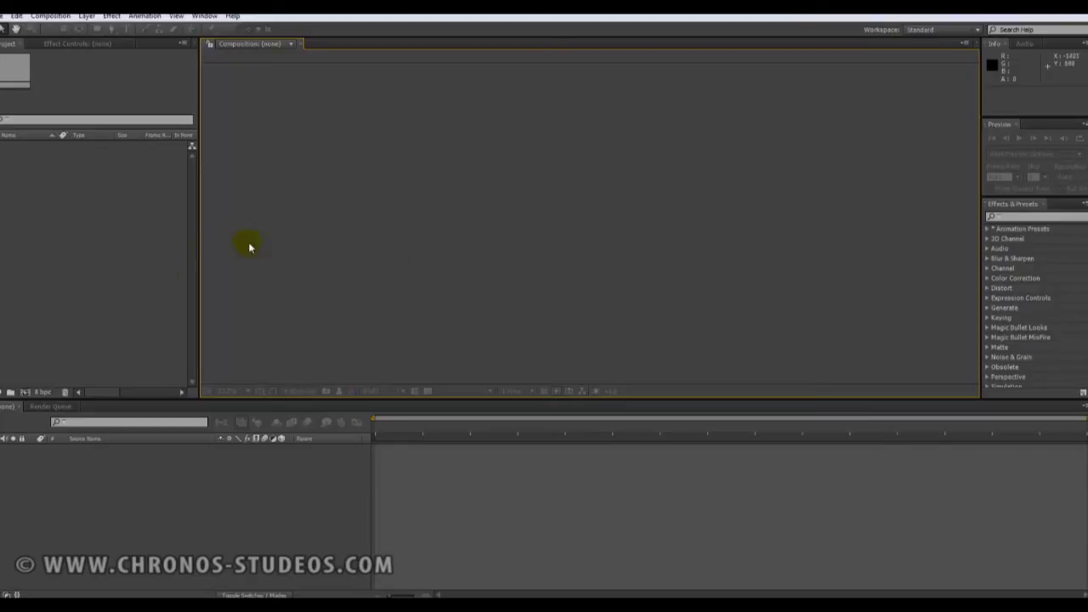
left_click(62, 210)
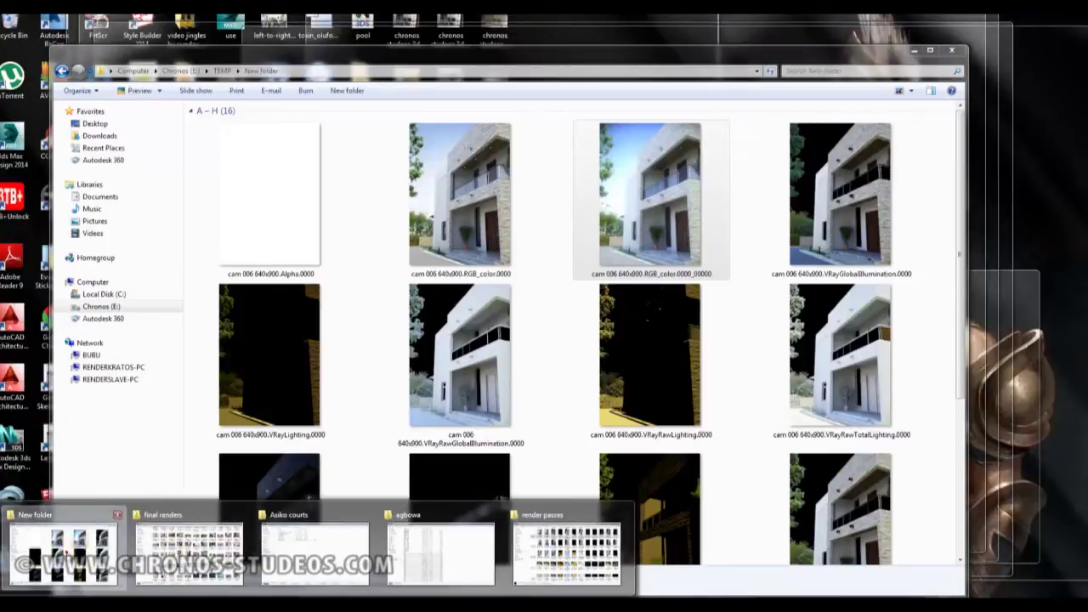
- Return to the New folder window and view the cam 006 passes from VRayGlobalIllumination through VRayRawLighting
left_click(66, 552)
double_click(840, 195)
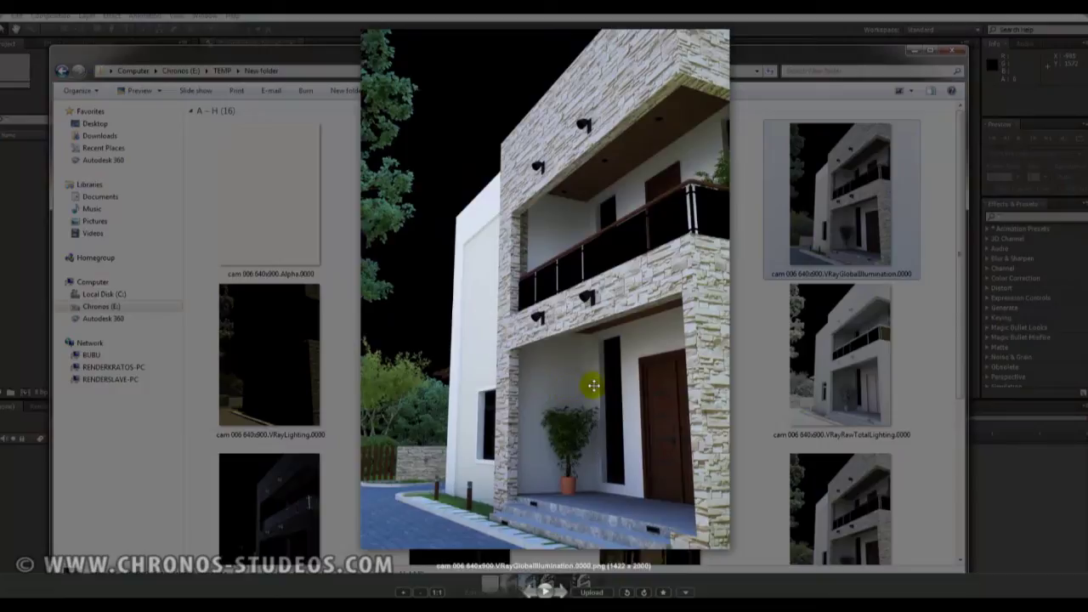
left_click(561, 591)
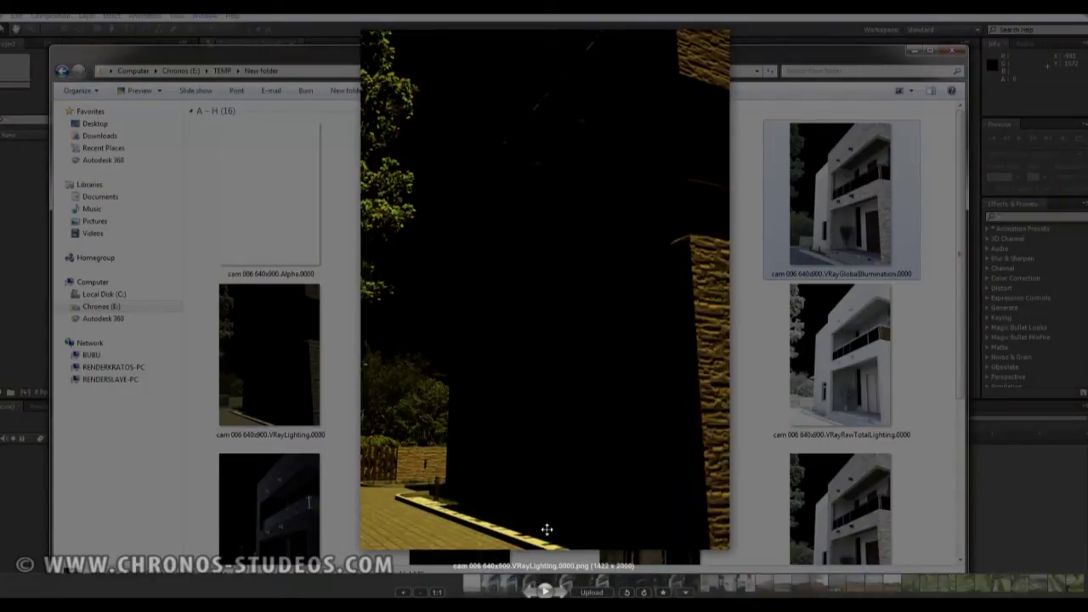
key("Right")
key("Right")
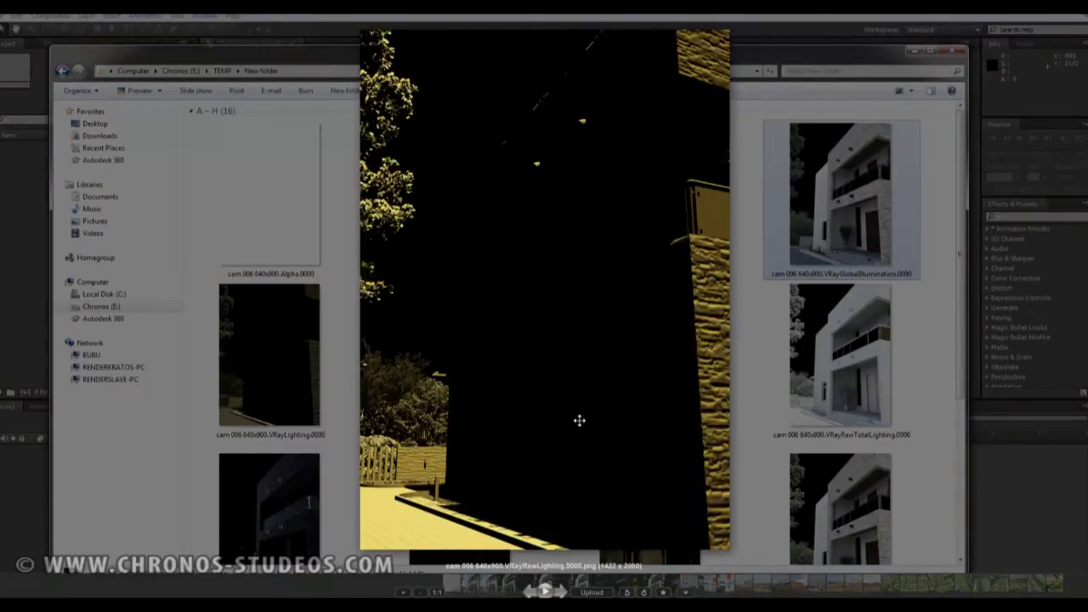
- View the cam 006 passes from VRayRawTotalLighting through VRayZDepth, and close the image viewer
scroll(554, 476, "down", 1)
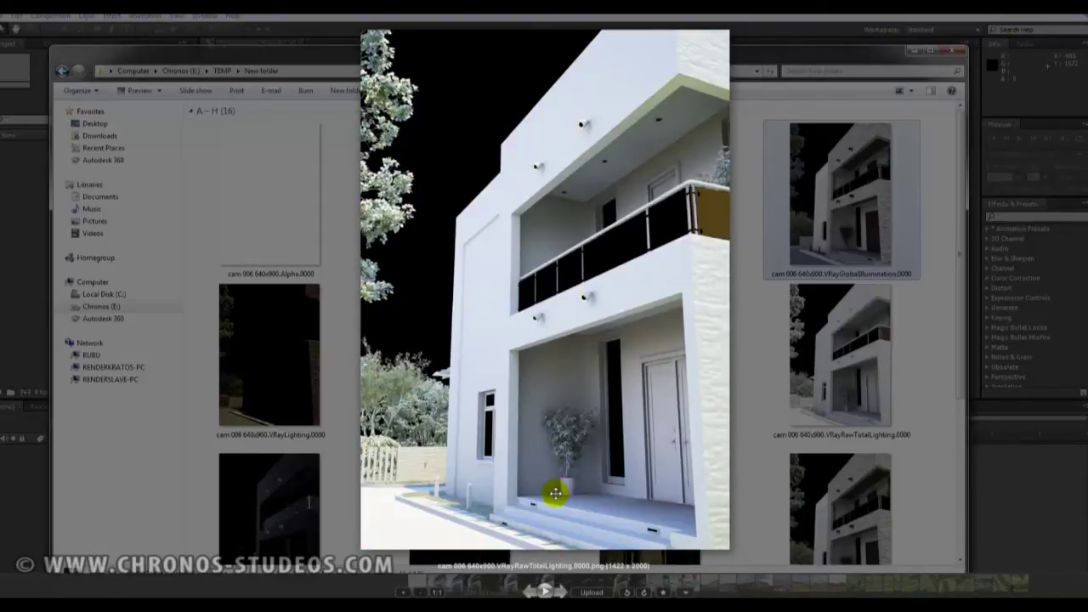
scroll(555, 493, "down", 1)
scroll(556, 493, "down", 1)
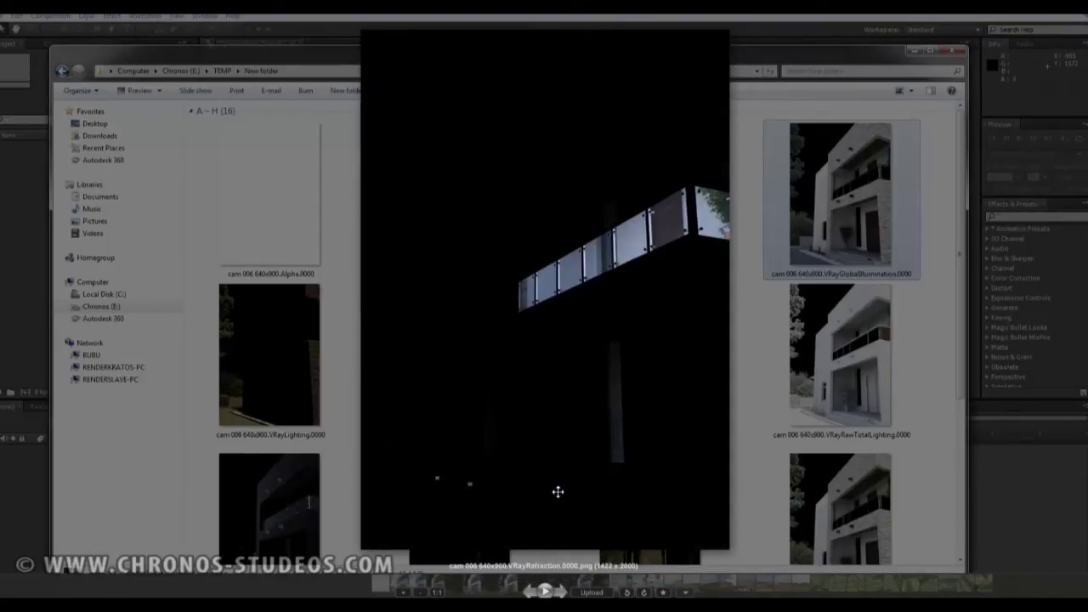
scroll(557, 491, "down", 1)
scroll(574, 463, "down", 1)
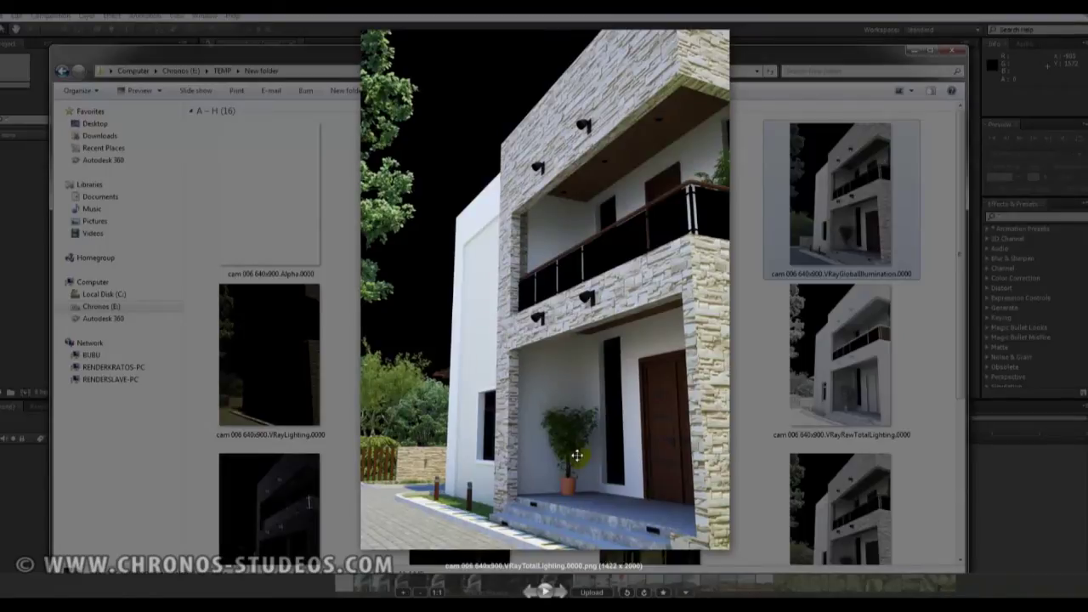
scroll(576, 457, "down", 1)
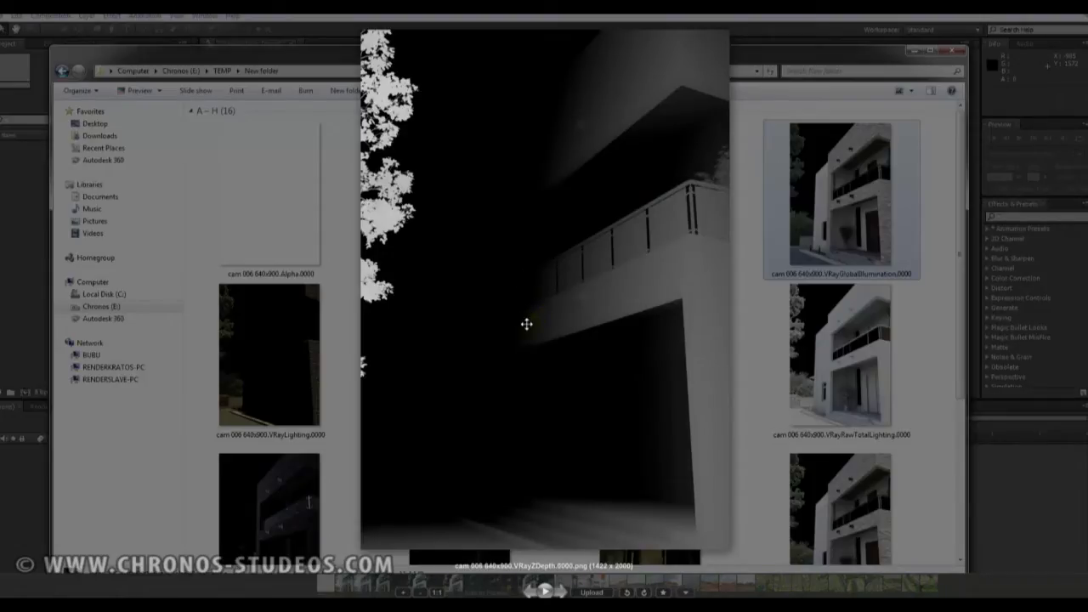
key("Escape")
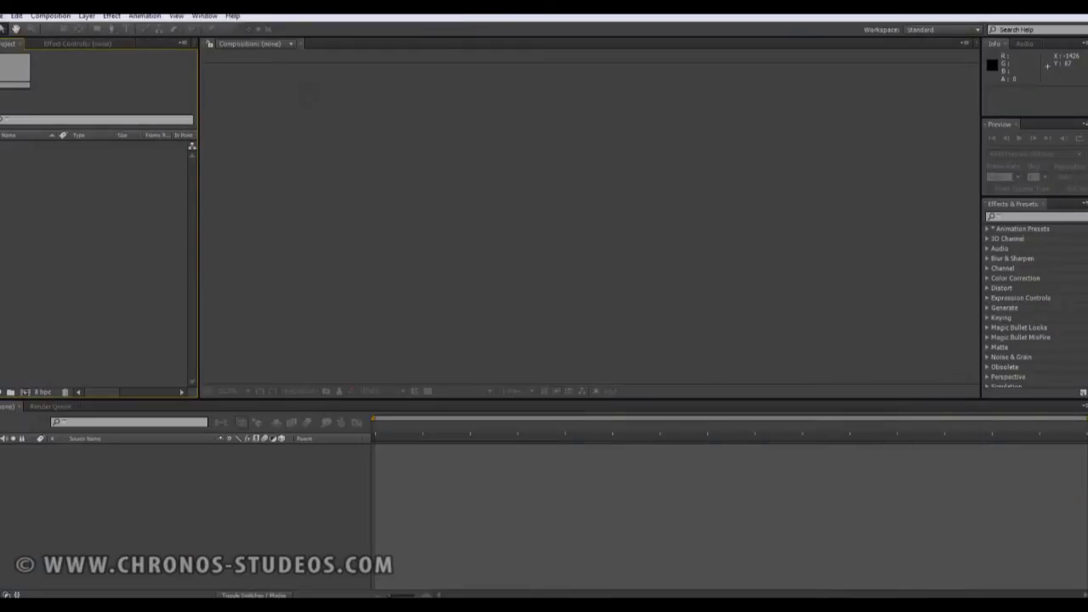
- Import the cam 006 640x900 PNG passes from RGB_color through VRayZDepth as multiple footage files from the render passes folder
left_click(5, 16)
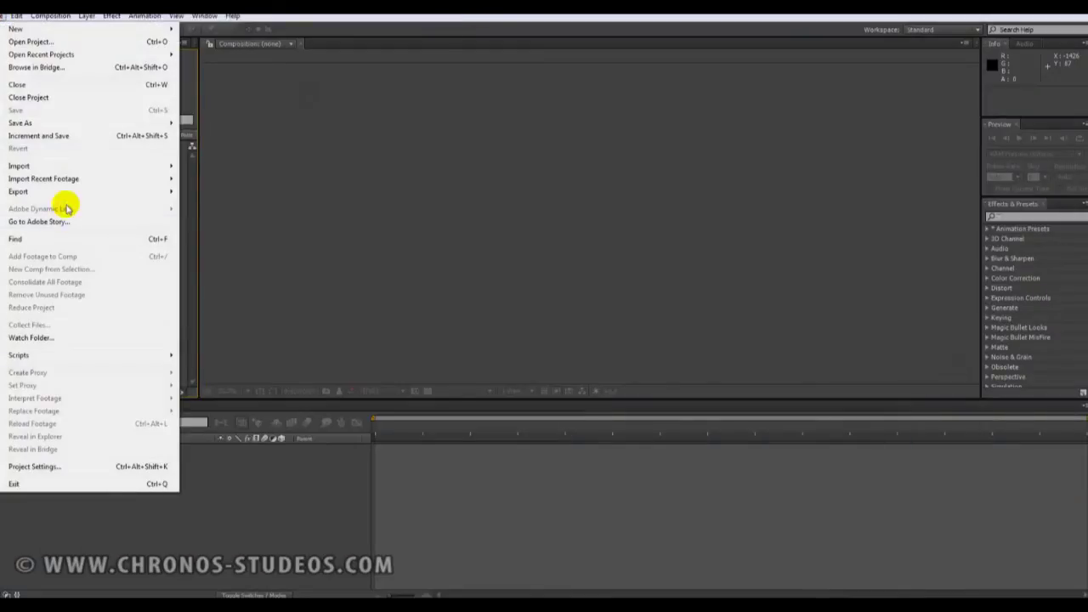
mouse_move(165, 167)
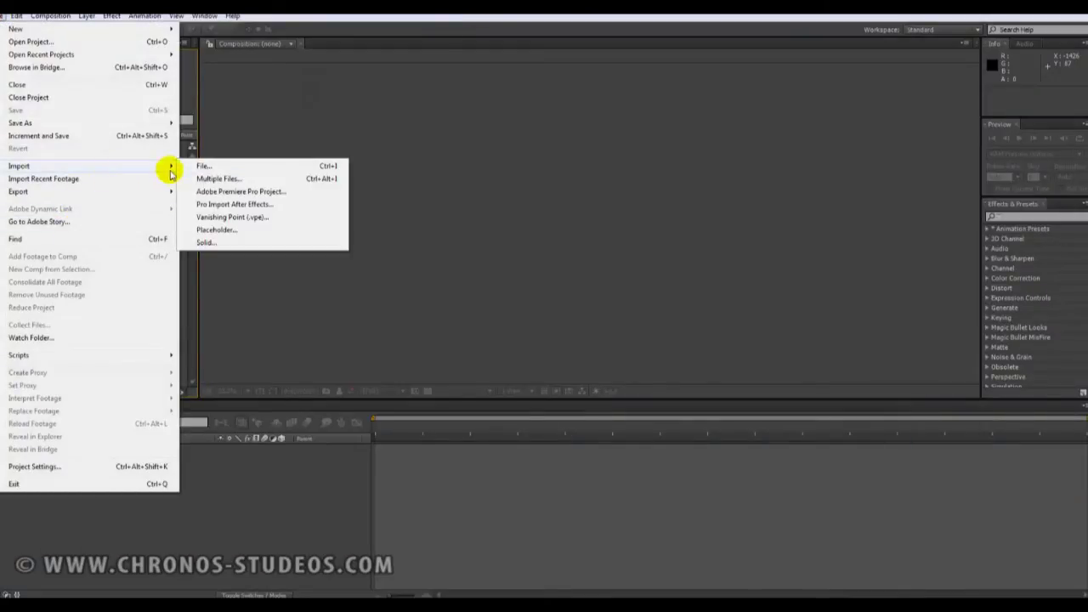
left_click(252, 181)
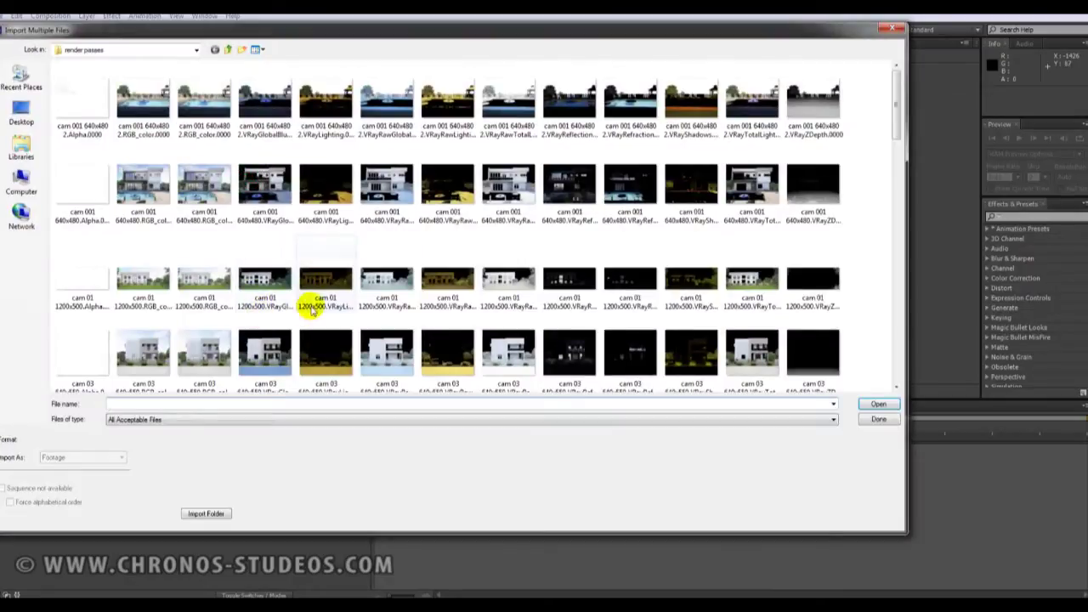
left_click(143, 284)
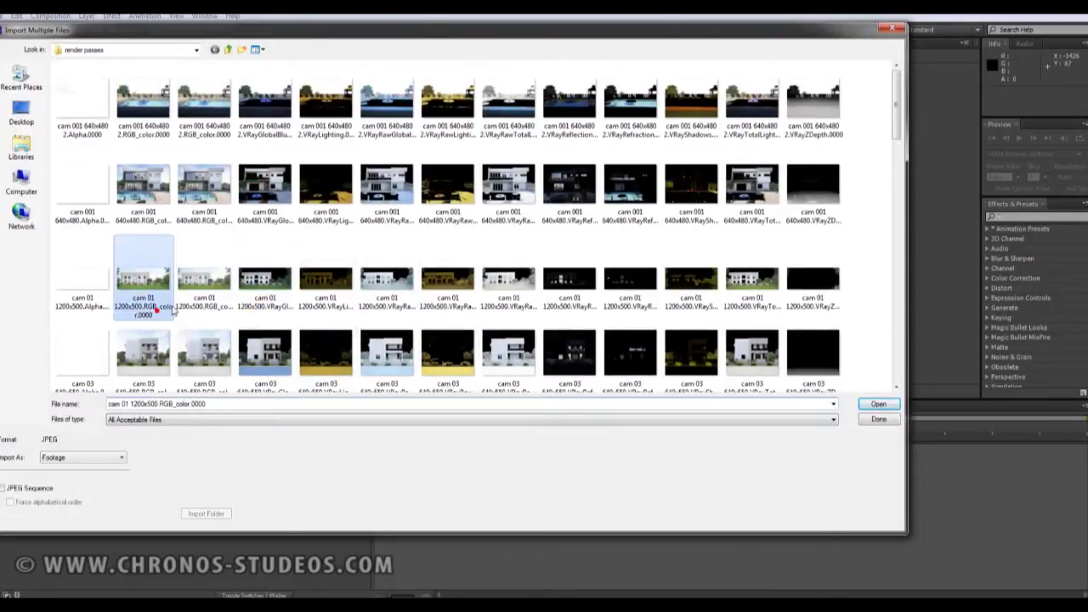
scroll(162, 306, "down", 3)
scroll(170, 306, "down", 5)
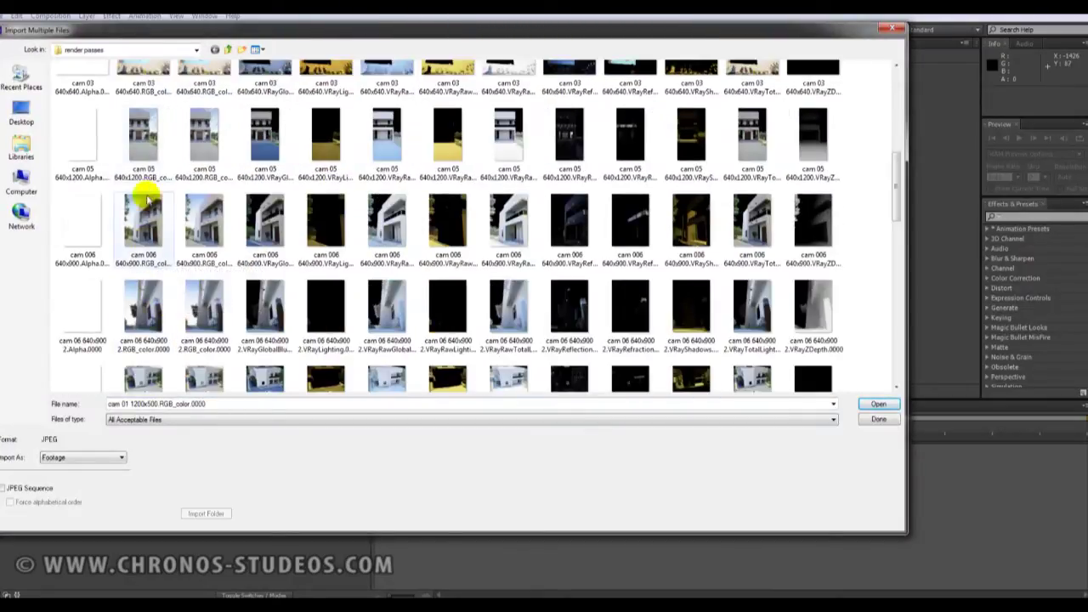
scroll(157, 223, "up", 3)
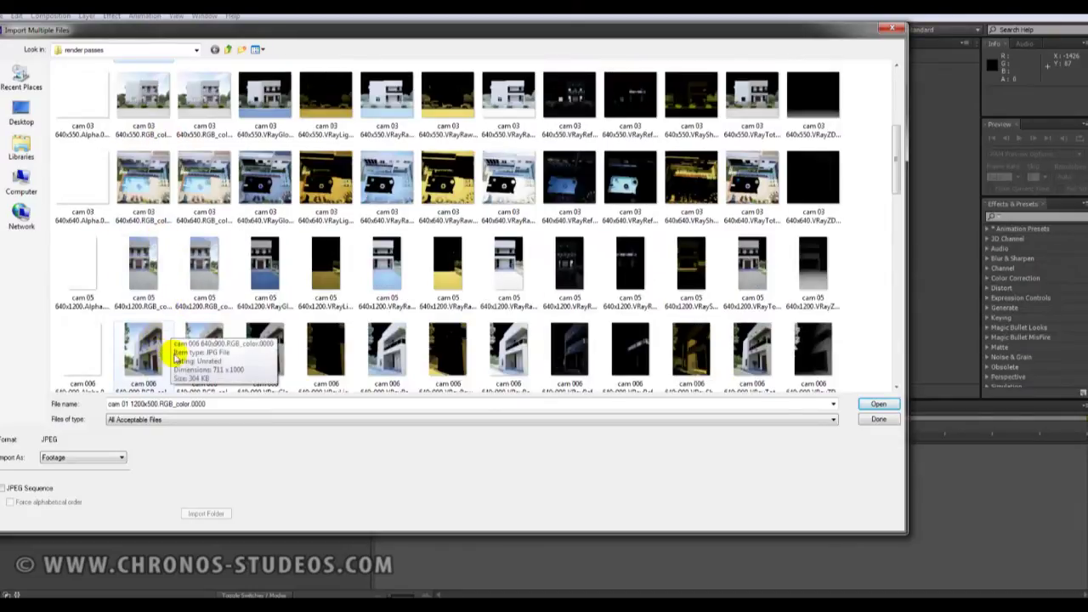
scroll(158, 348, "down", 3)
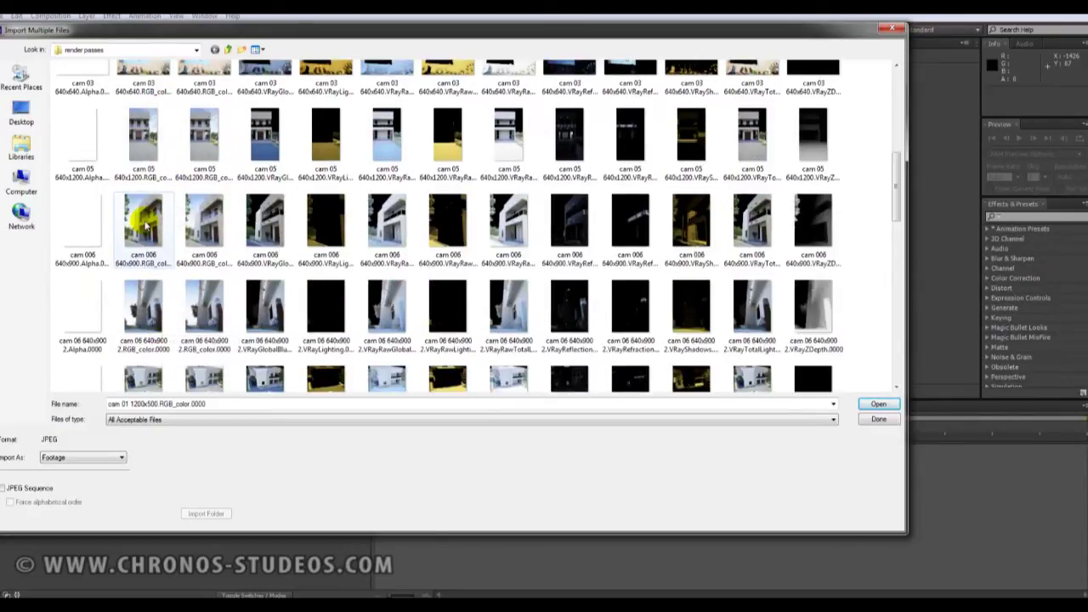
left_click(204, 223)
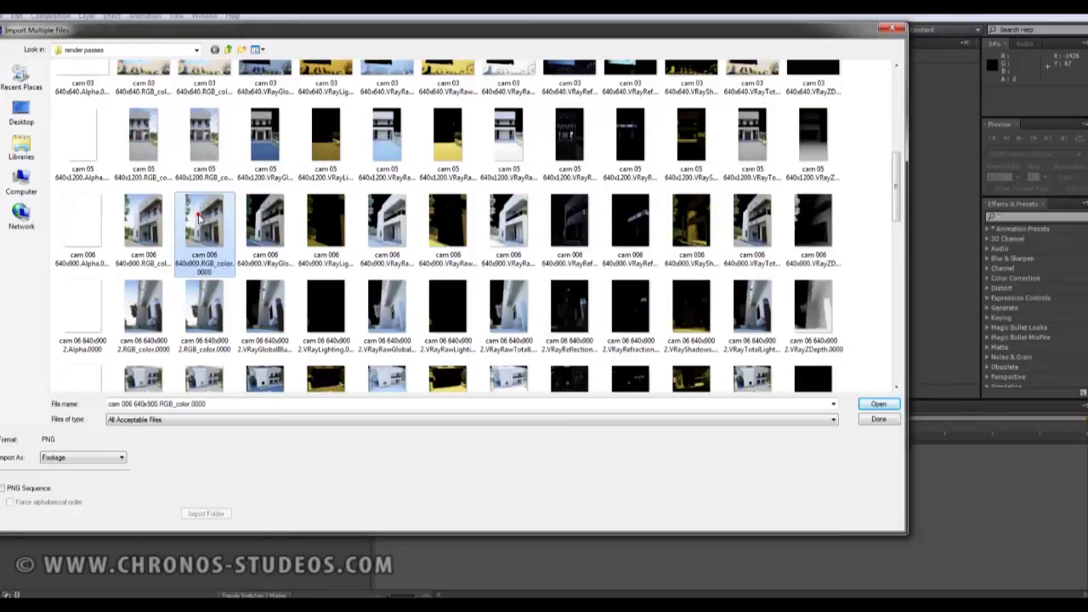
left_click(799, 222, "shift")
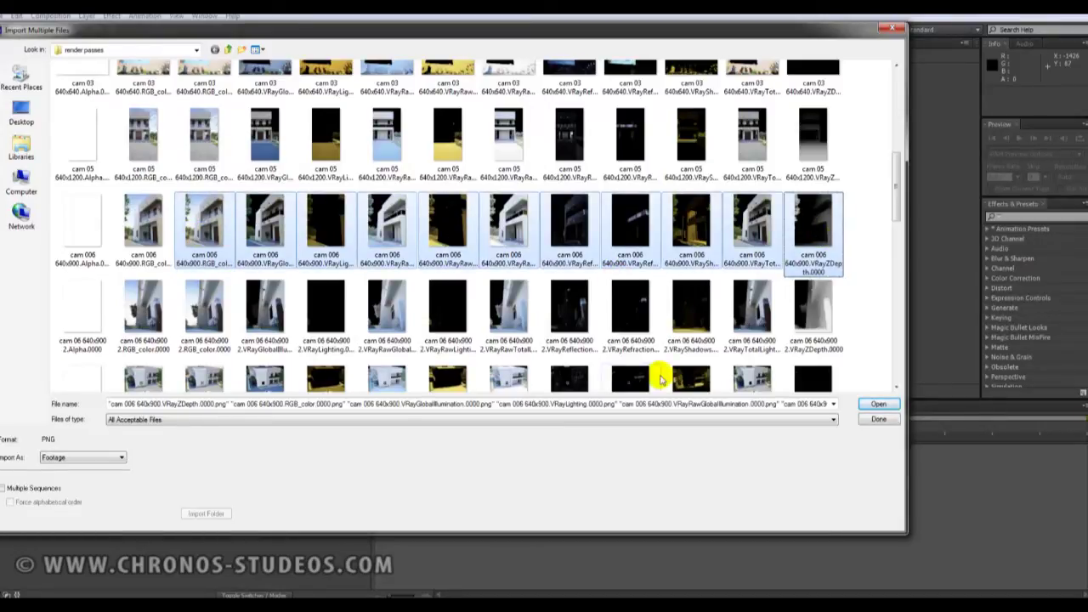
left_click(876, 405)
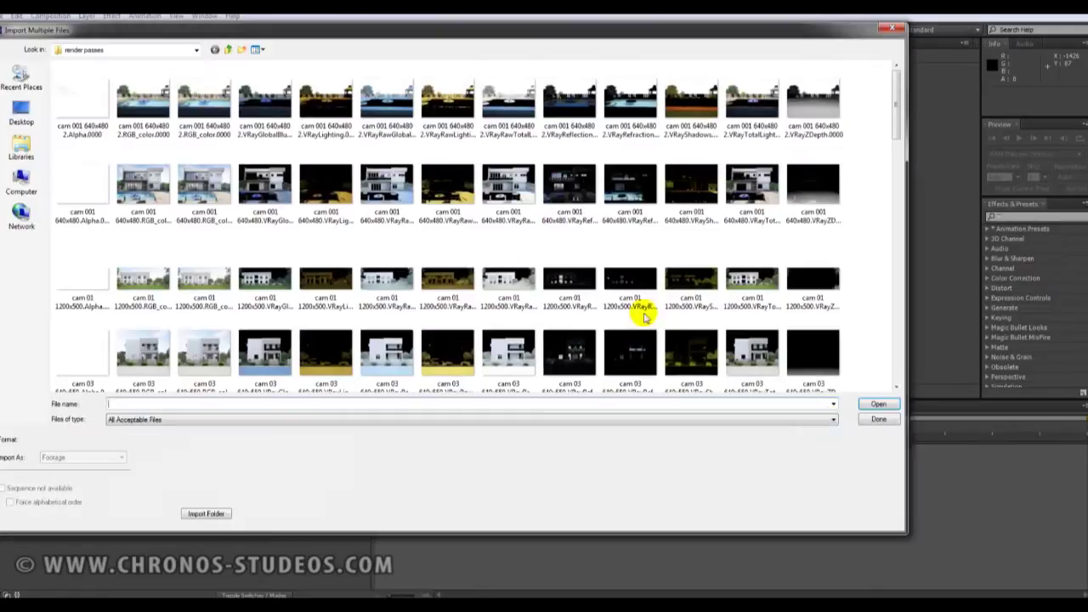
left_click(876, 418)
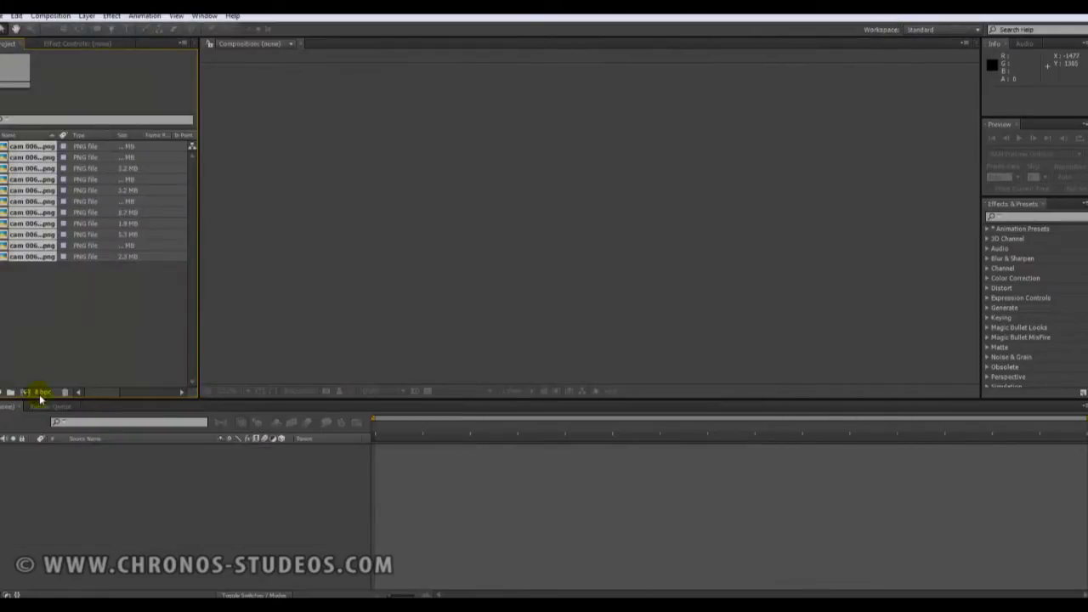
- Set the project color depth to 16 bits per channel
left_click(40, 391)
left_click(610, 249)
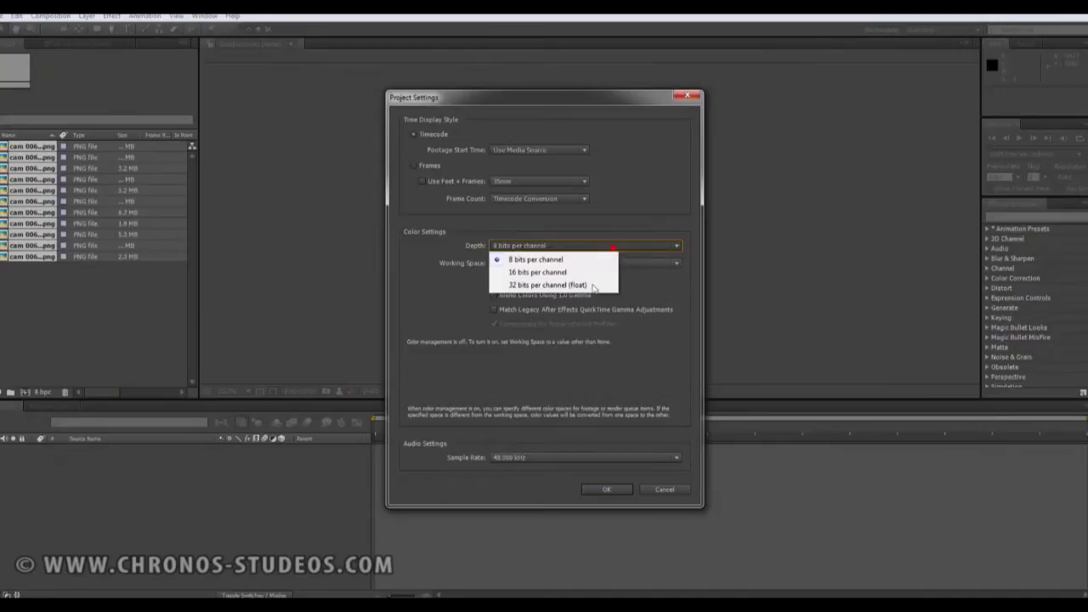
left_click(559, 269)
left_click(607, 489)
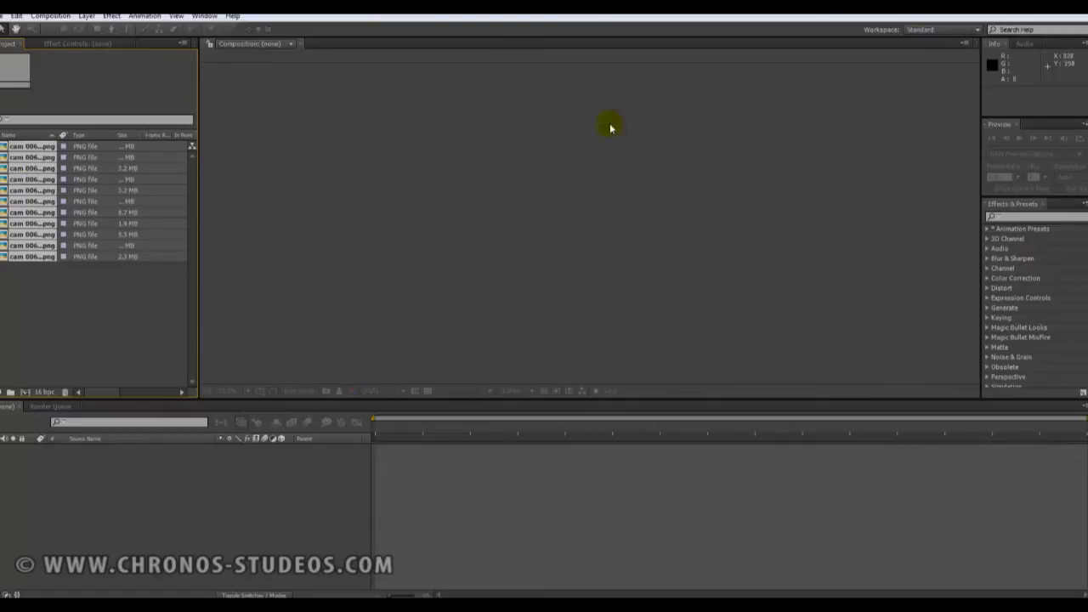
- Create a single composition from all imported passes using the RGB_color dimensions, and move the RGB_color layer directly above VRayZDepth
left_click_drag(15, 192, 183, 506)
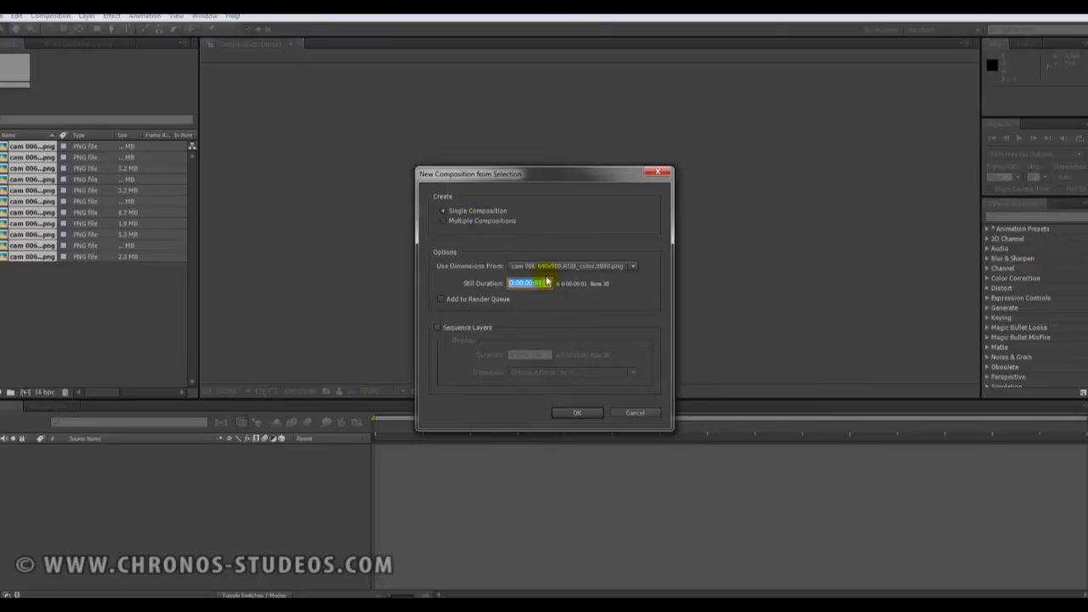
left_click(579, 413)
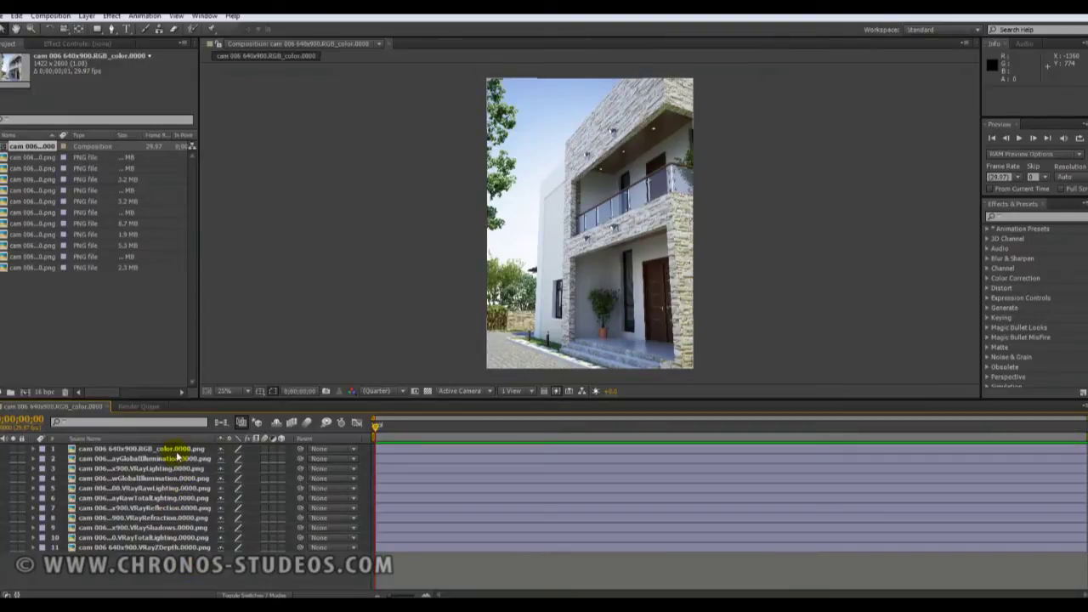
left_click(176, 448)
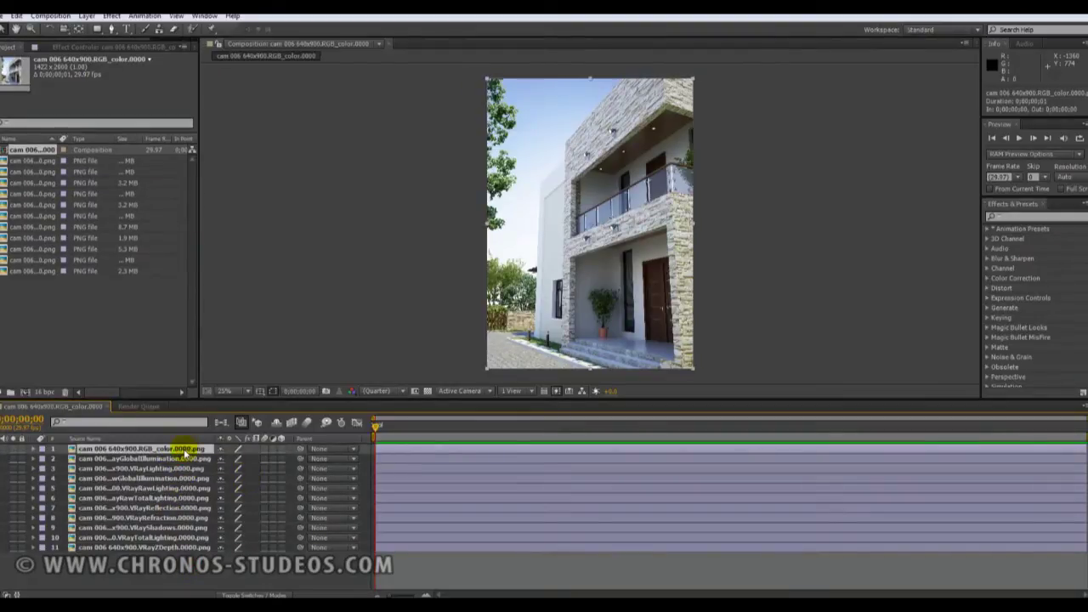
left_click_drag(176, 449, 180, 551)
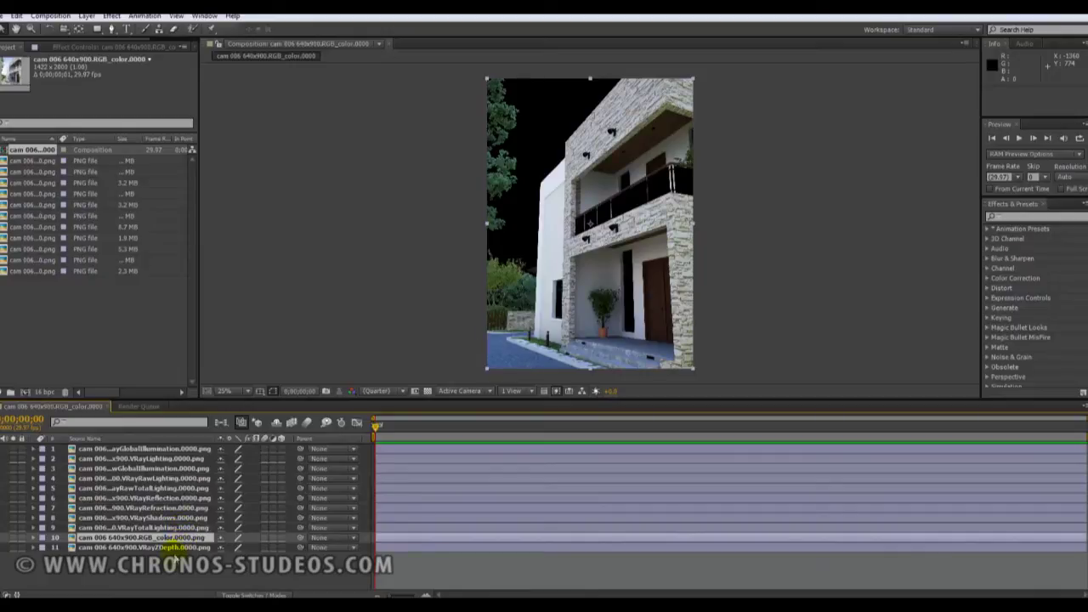
left_click(180, 548)
- Set the blending mode of the nine layers from VRayGlobalIllumination through VRayTotalLighting to Soft Light
left_click(187, 528)
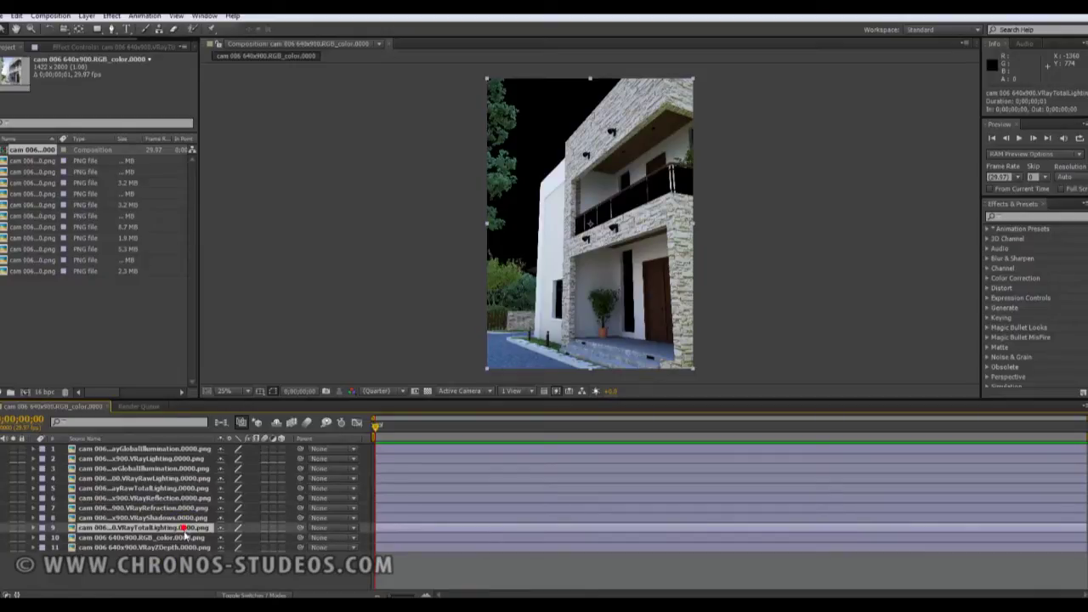
left_click(192, 450, "shift")
left_click(193, 453)
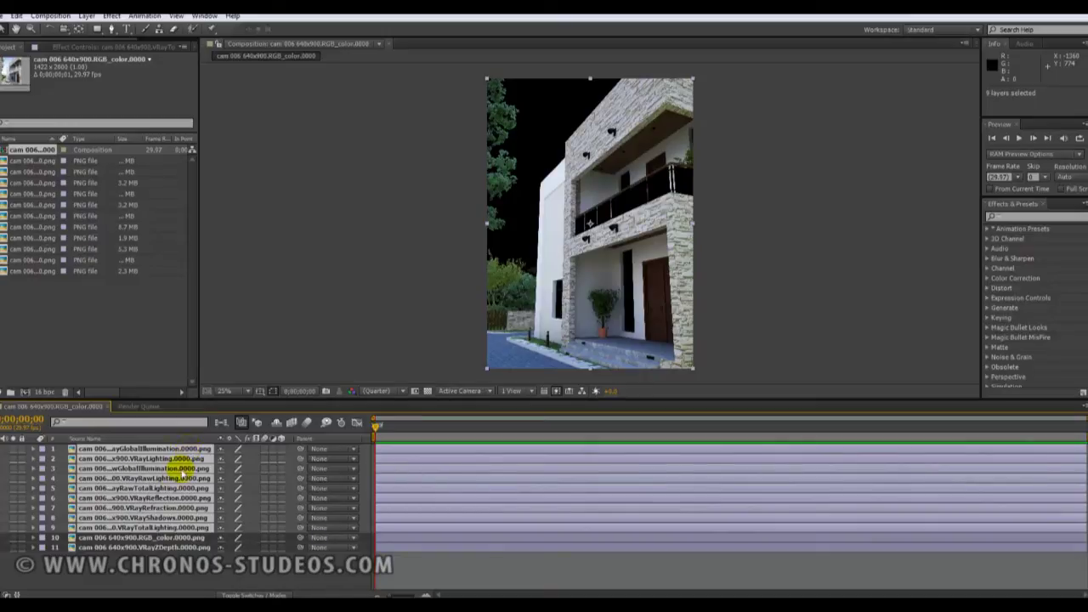
right_click(181, 467)
mouse_move(303, 180)
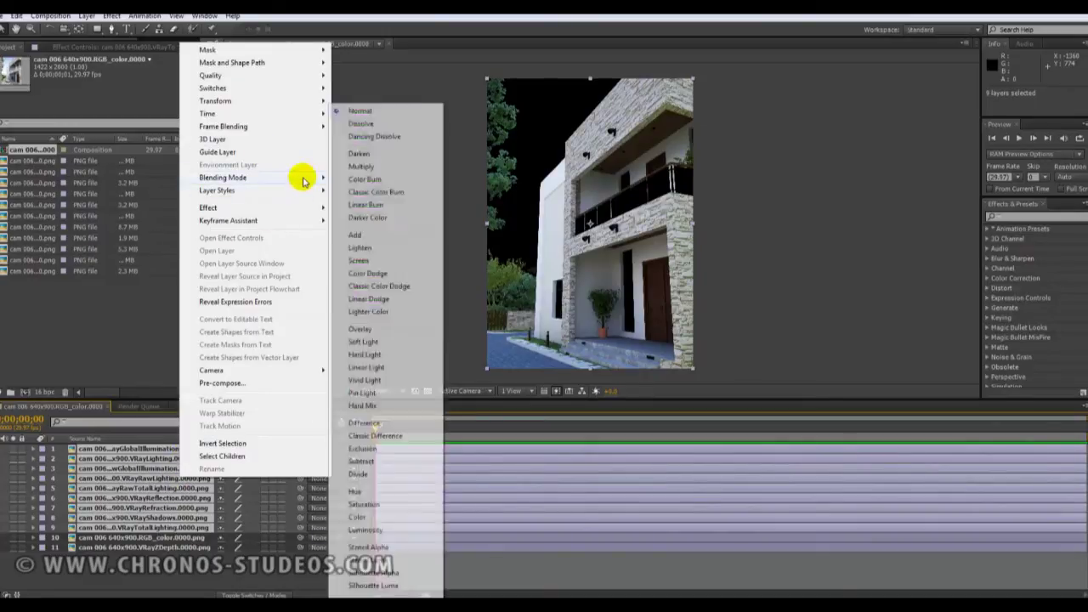
left_click(387, 344)
- Lower the opacity of the nine selected pass layers together
right_click(139, 484)
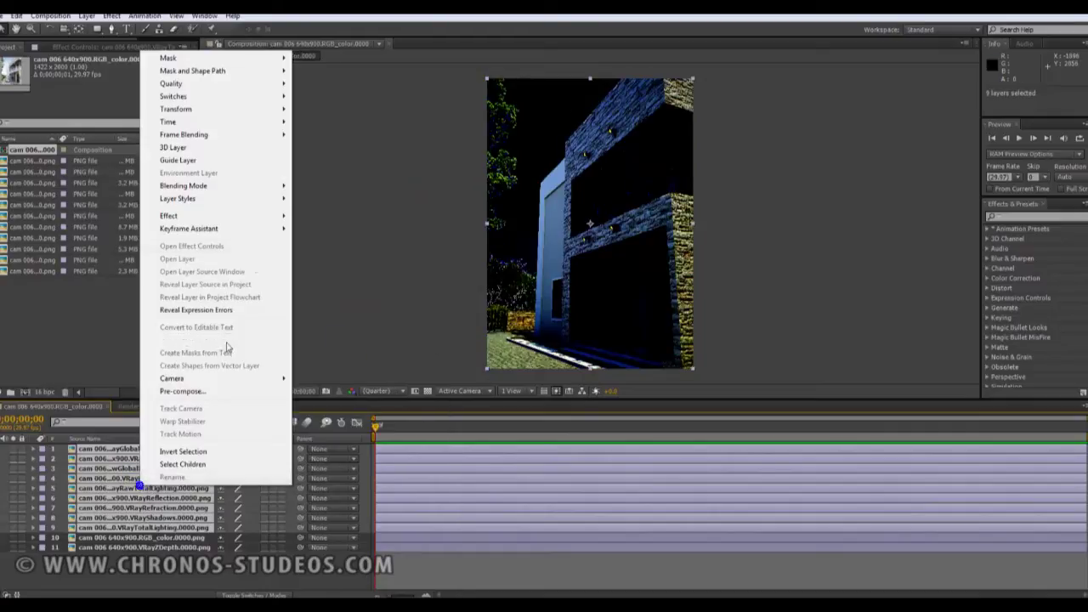
mouse_move(250, 111)
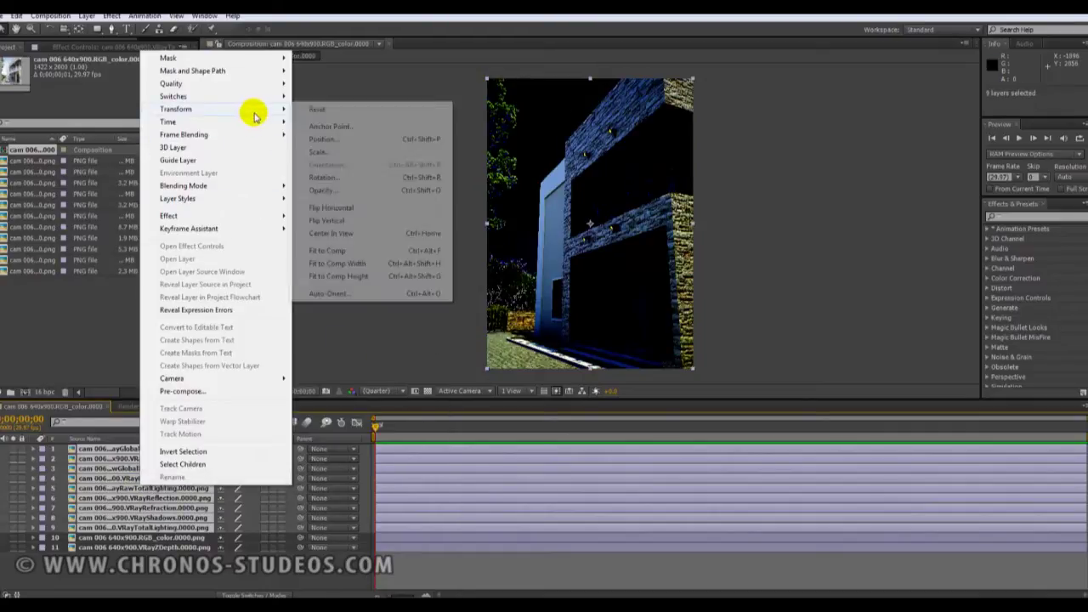
left_click(355, 191)
type("0")
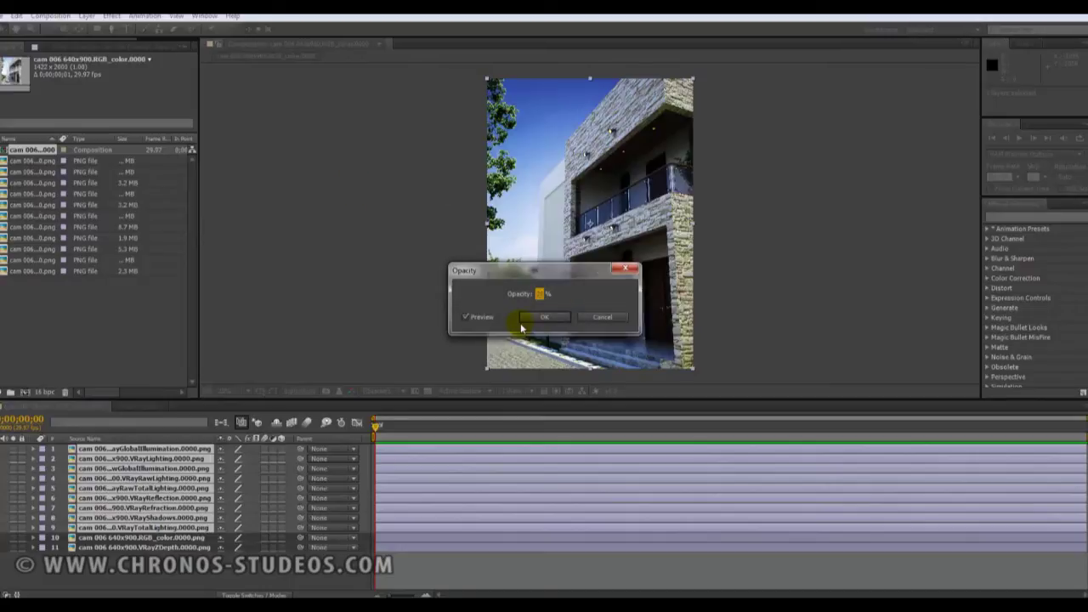
left_click(527, 318)
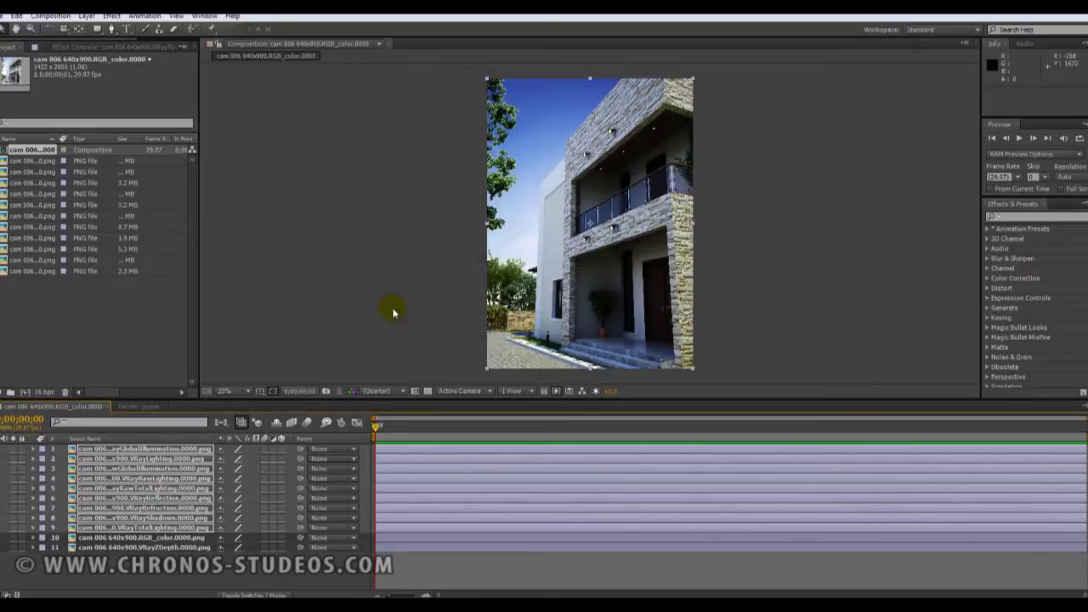
- Review the blended pass layers and examine the composite up close around the trees, balcony and stone walls
left_click(155, 540)
left_click(192, 450)
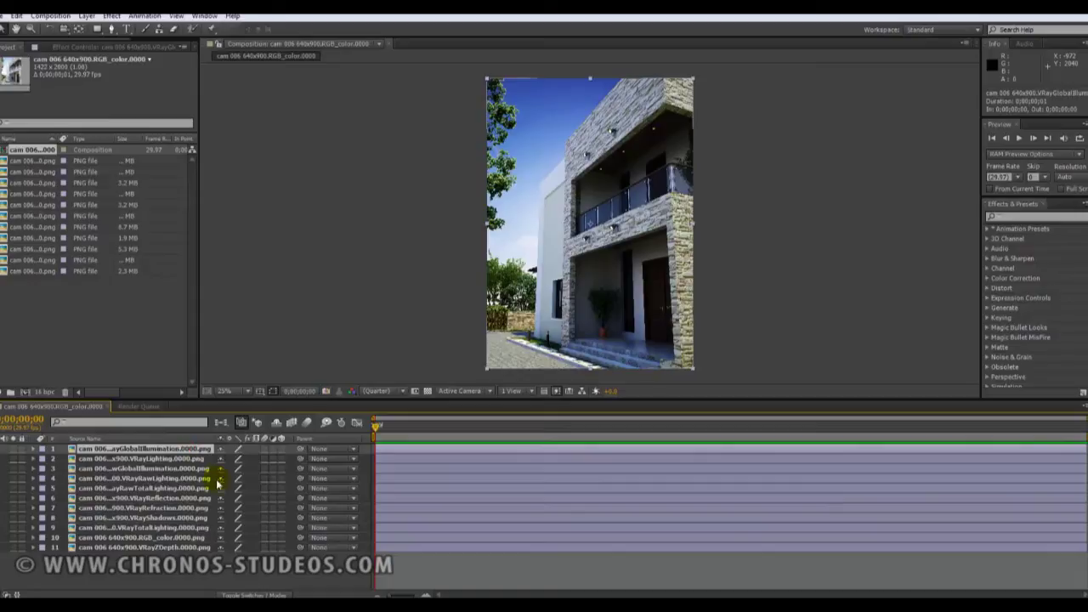
left_click(195, 528, "shift")
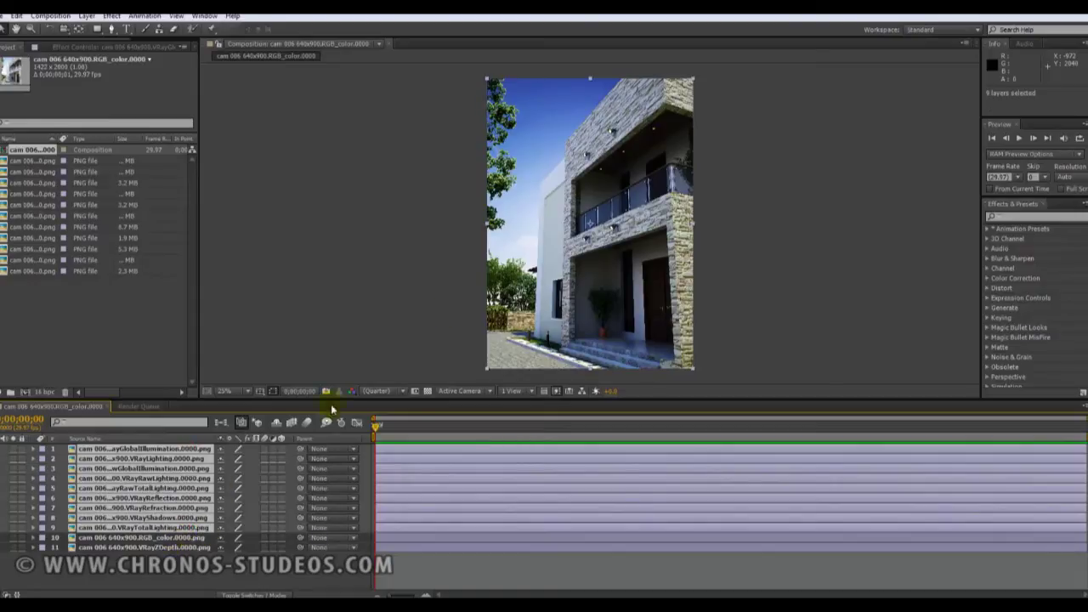
left_click(748, 139)
key("period")
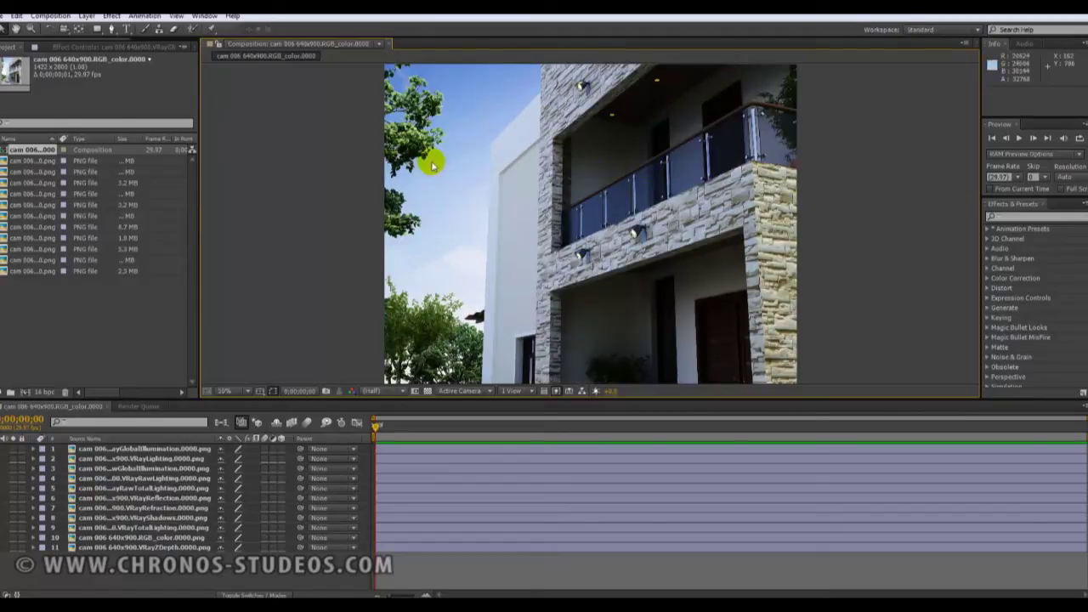
left_click(510, 244)
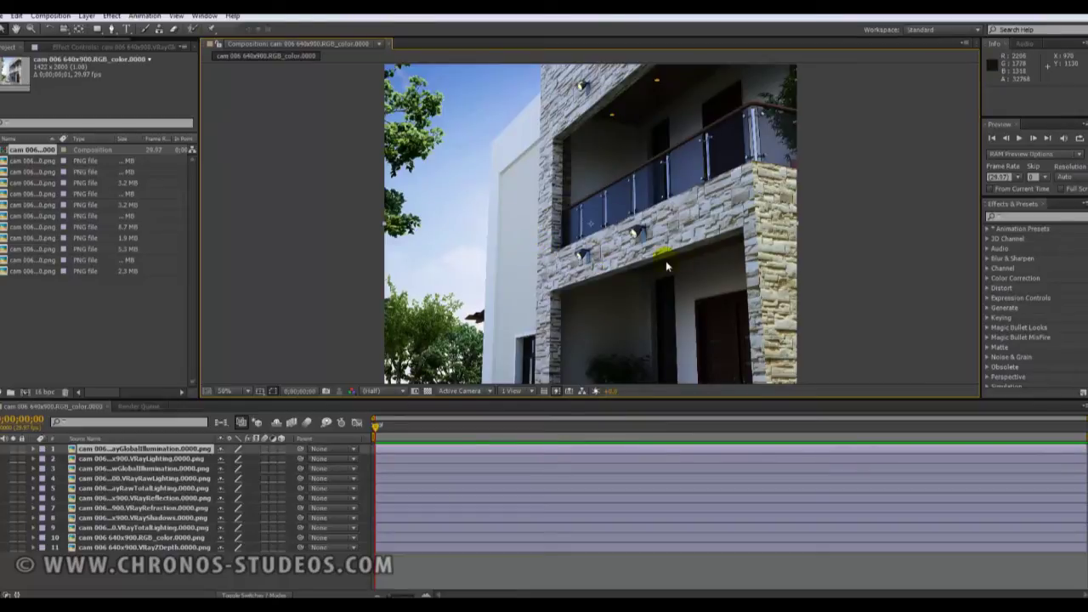
key("comma")
left_click(402, 279)
- Add a new adjustment layer and place it directly above the RGB_color layer, below the VRayTotalLighting pass
left_click(86, 16)
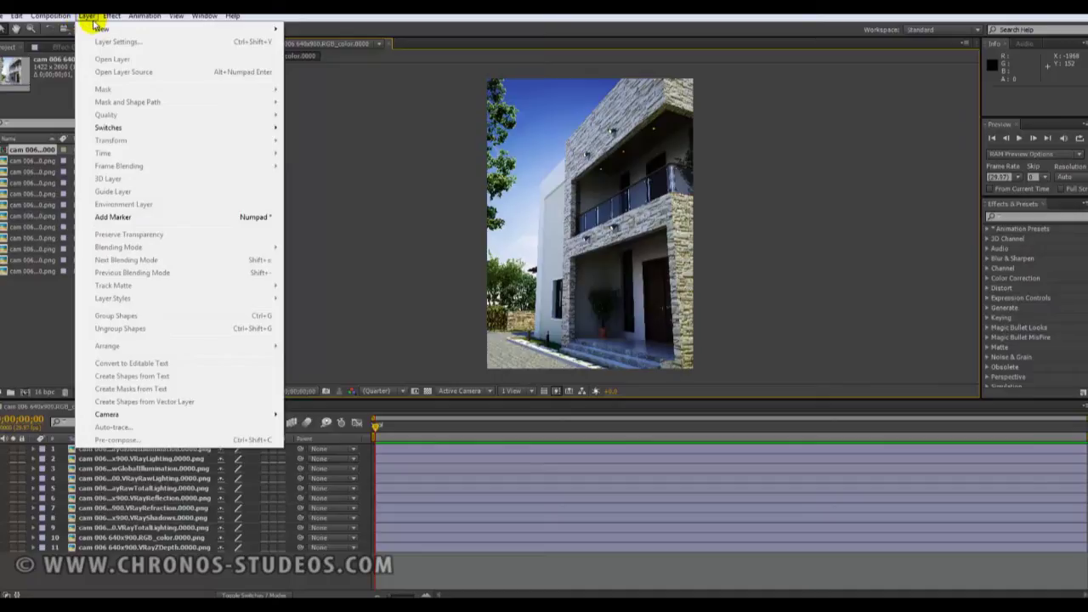
left_click(88, 17)
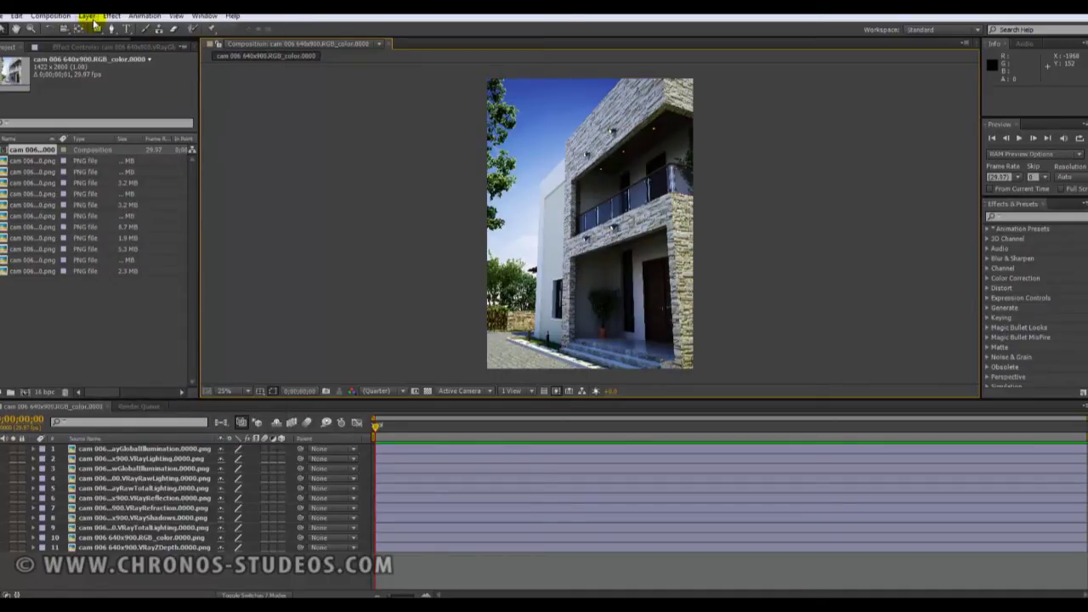
left_click(90, 17)
mouse_move(139, 34)
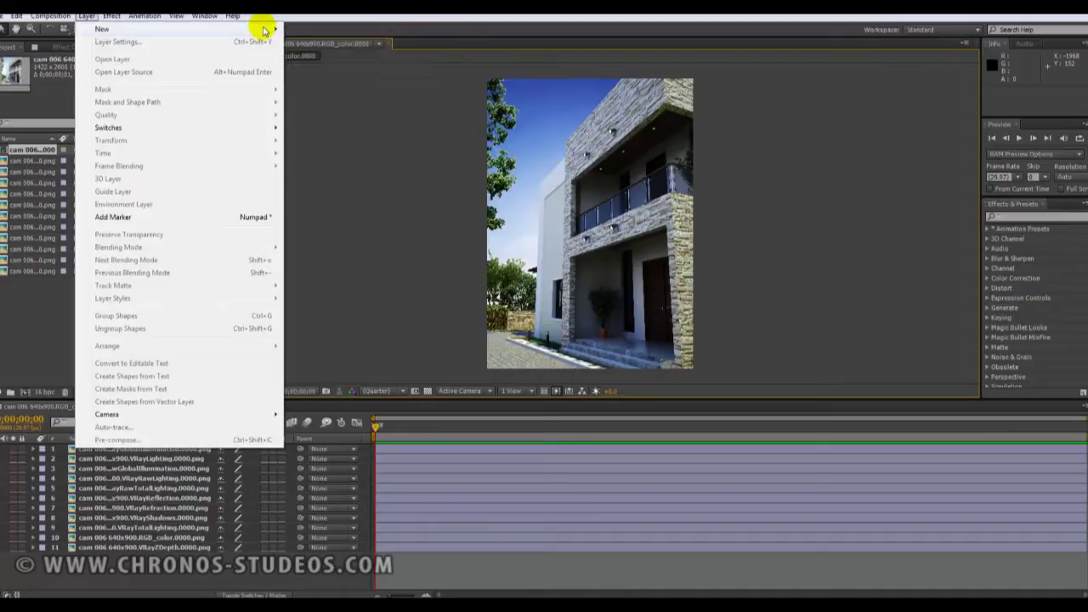
left_click(383, 108)
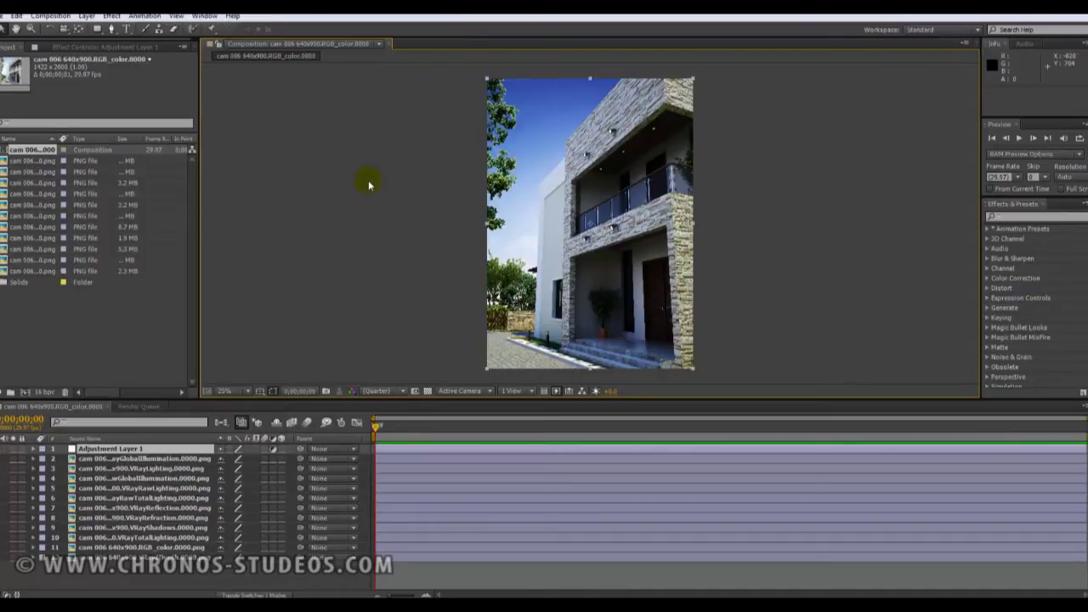
left_click_drag(149, 450, 172, 549)
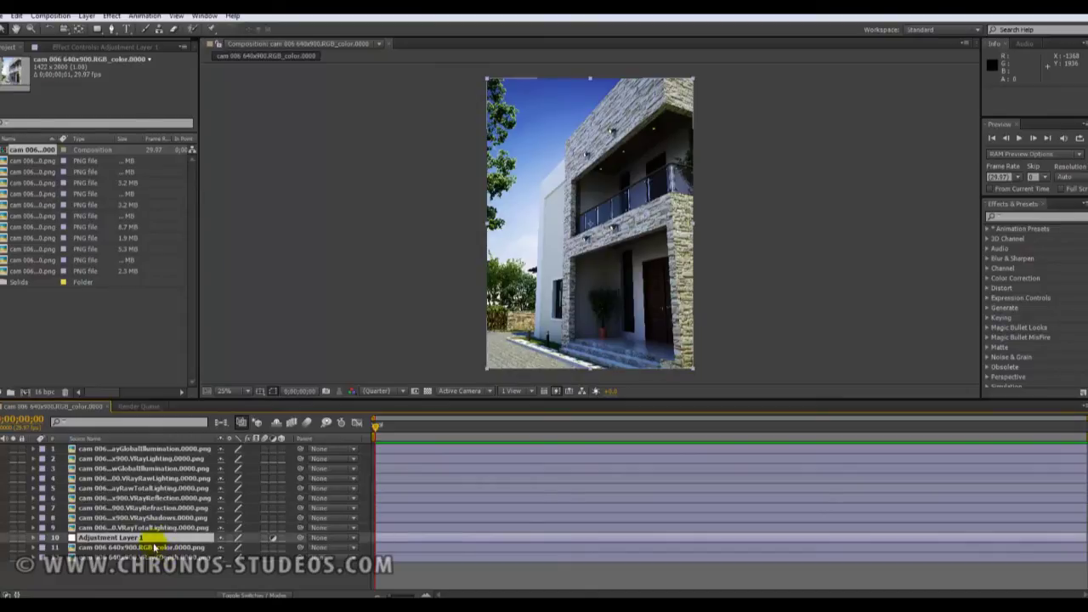
- Apply the Exposure effect to the adjustment layer, set Gamma Correction to 2.20 and check the brightened house image up close
right_click(152, 540)
mouse_move(271, 279)
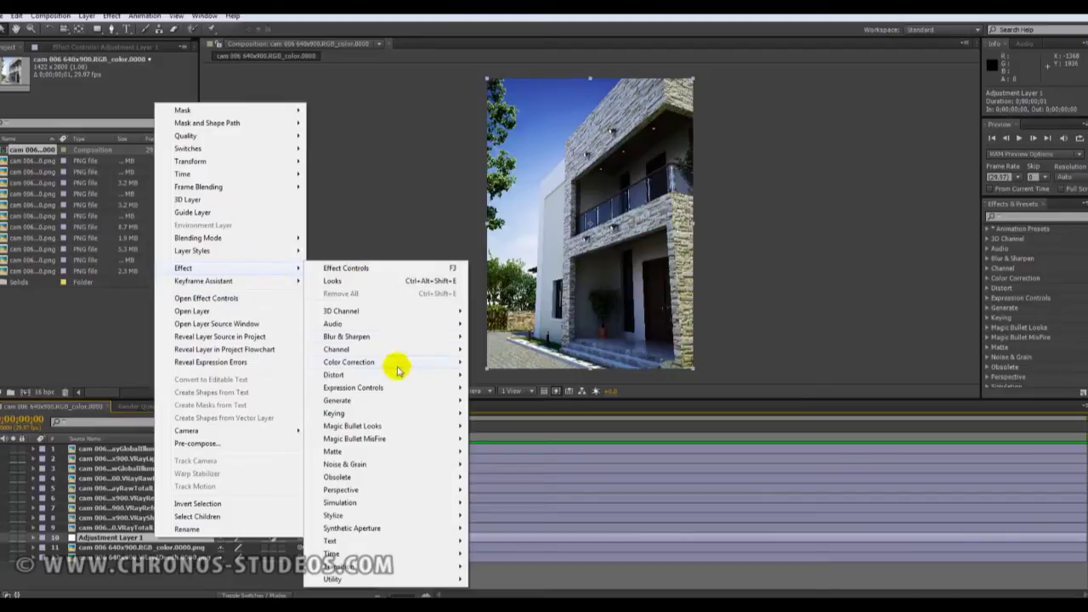
mouse_move(425, 362)
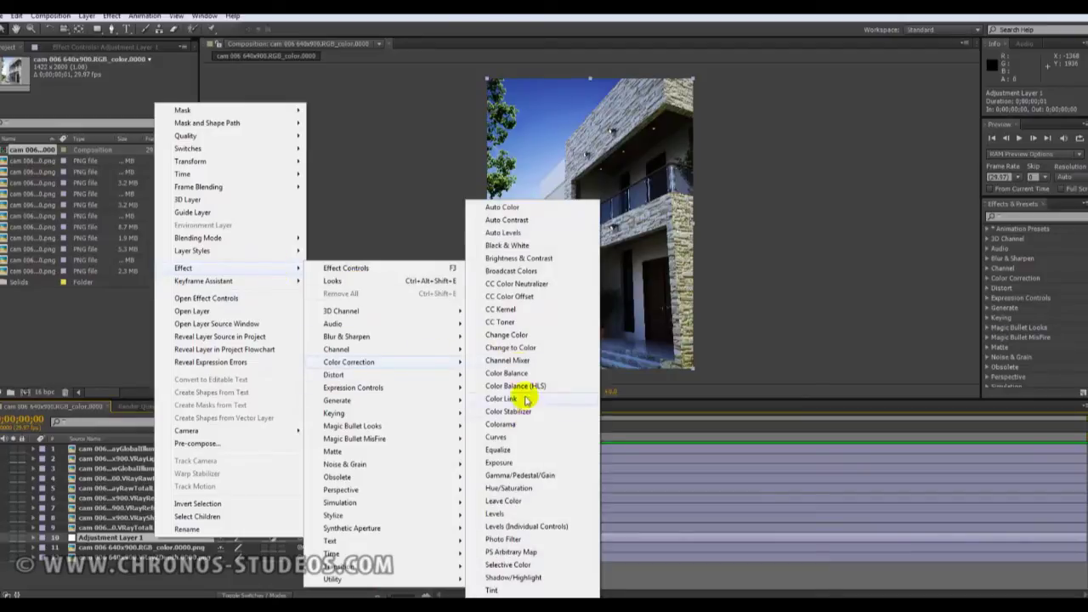
left_click(507, 463)
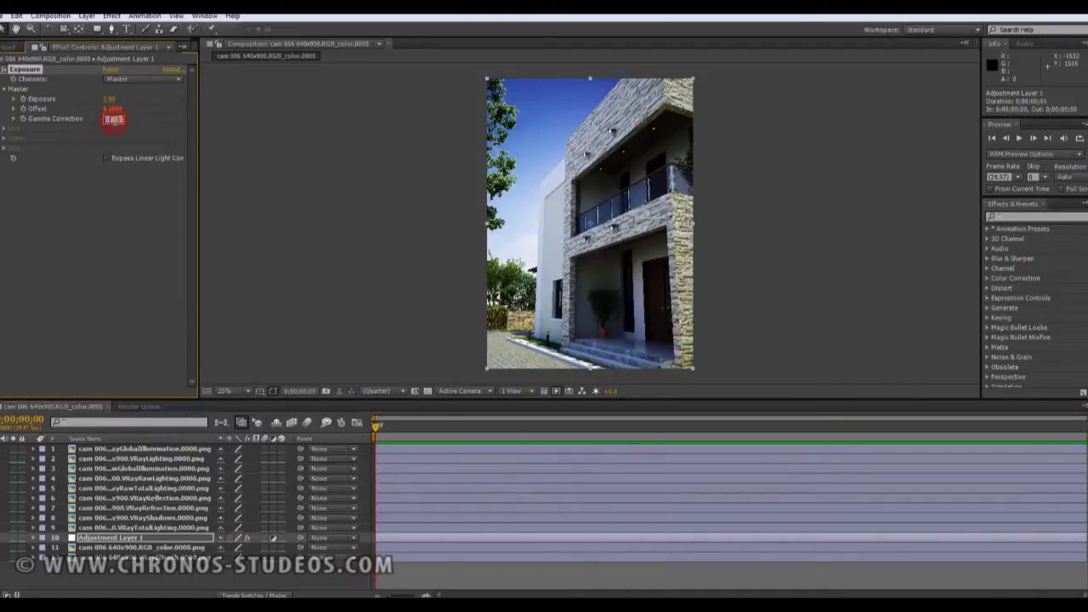
key("Return")
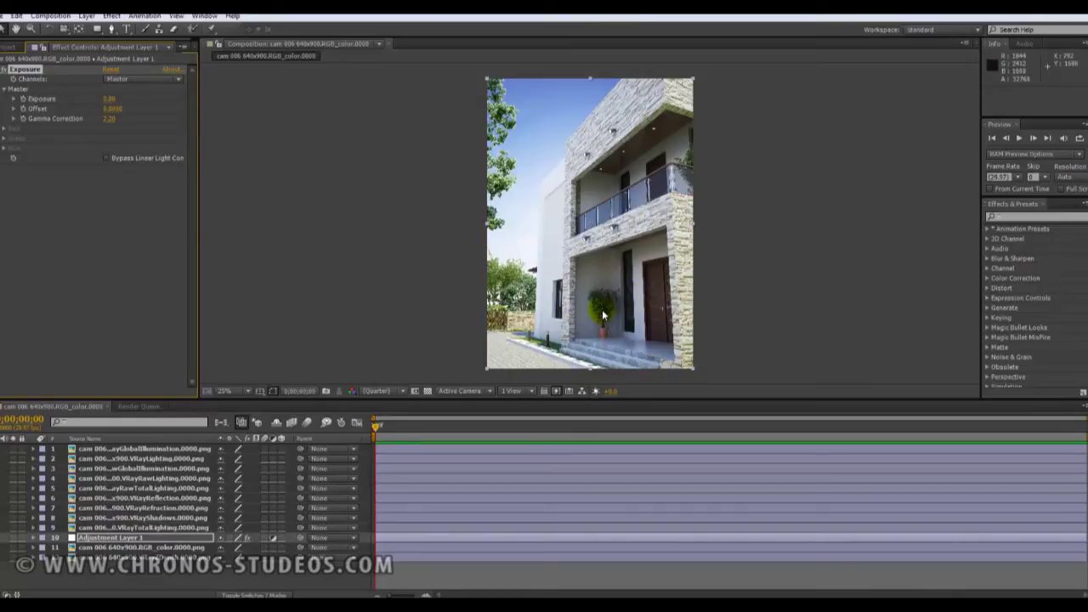
key("period")
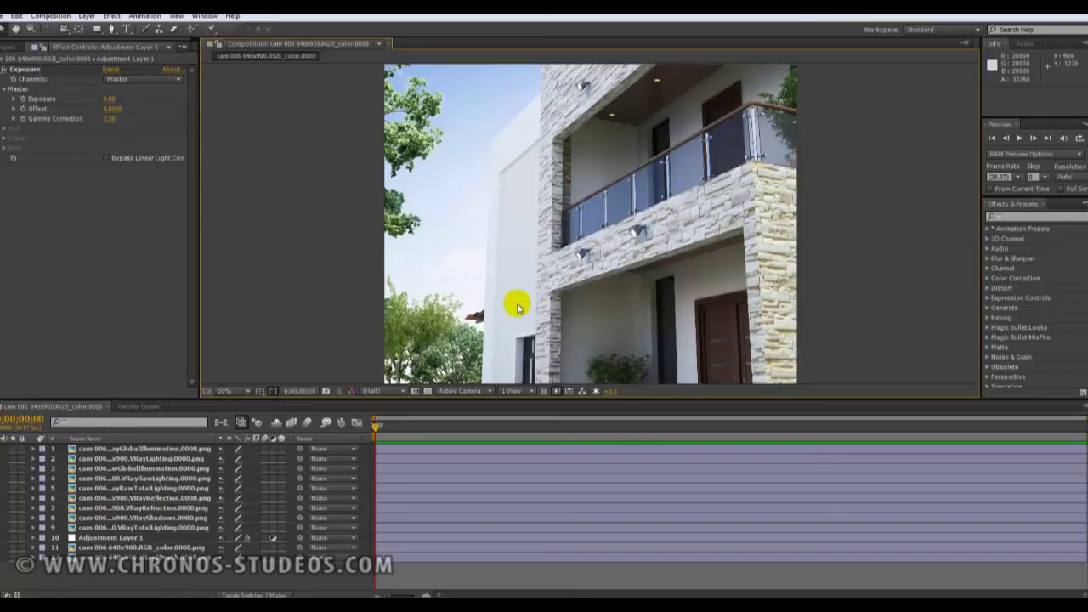
key("comma")
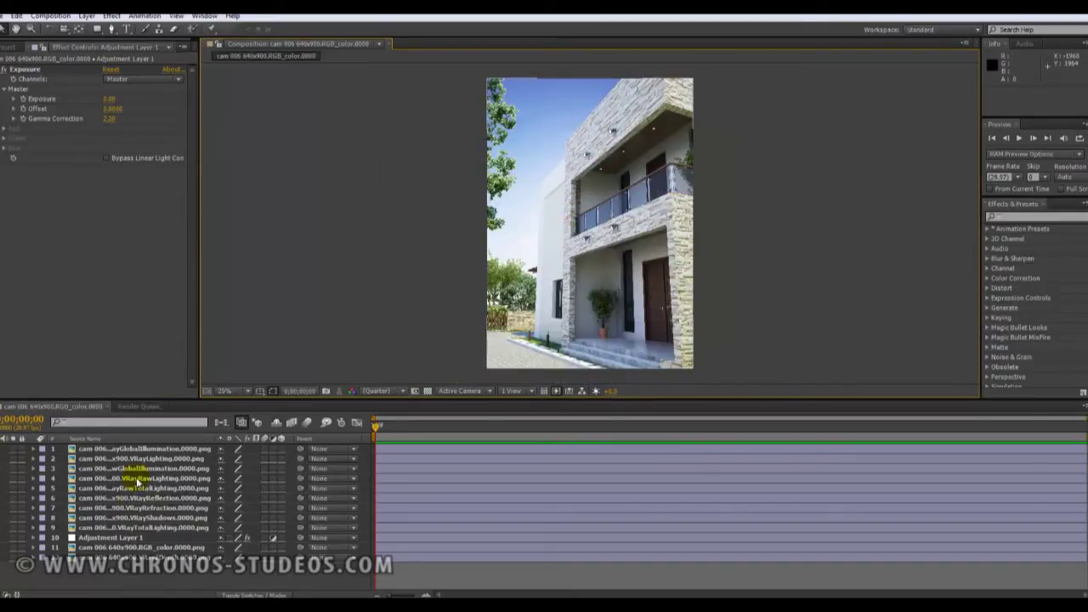
- Open the finished cam 006 RGB_color.0000_00000 render from the render folder, examine it up close and return to After Effects
left_click(147, 547)
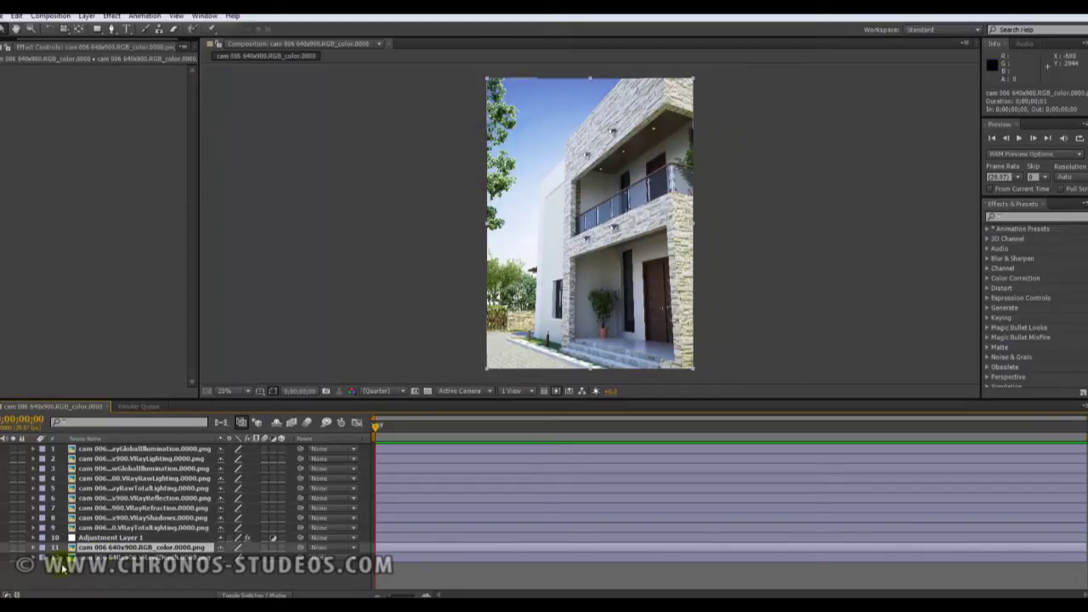
mouse_move(61, 599)
left_click(85, 553)
double_click(680, 208)
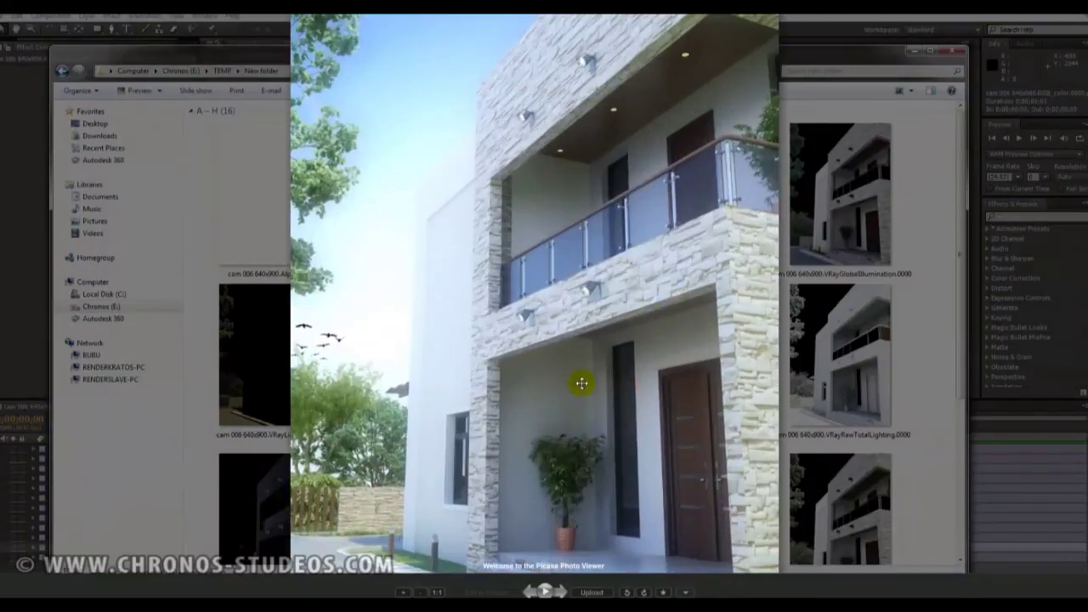
scroll(582, 383, "down", 2)
scroll(479, 328, "up", 4)
scroll(522, 185, "down", 2)
key("Escape")
key("alt+Tab")
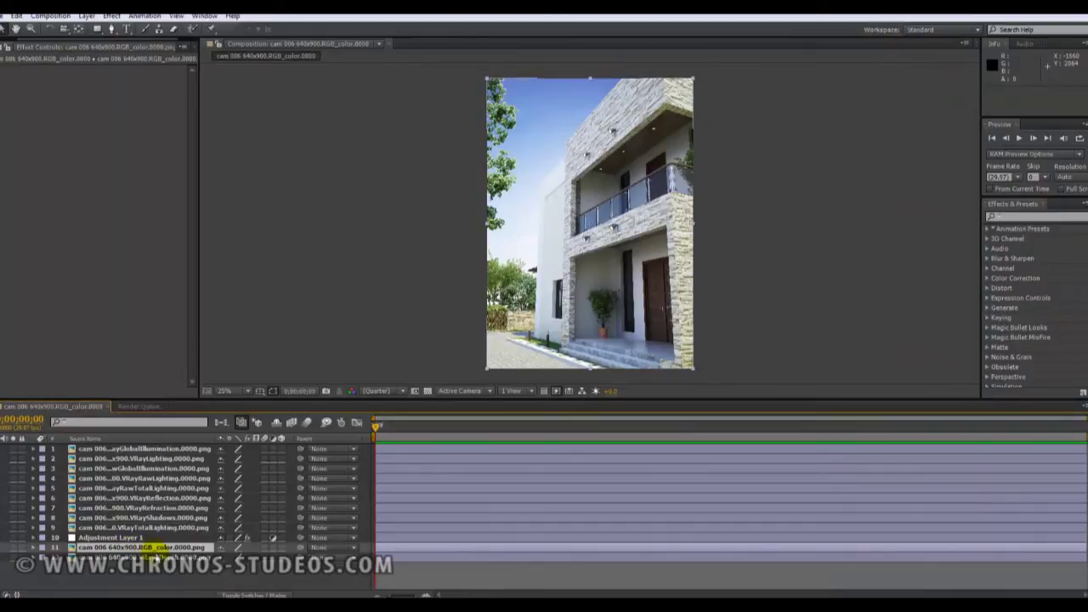
- Apply Camera Lens Blur to the RGB_color layer with the VRayZDepth layer as its blur map
right_click(157, 548)
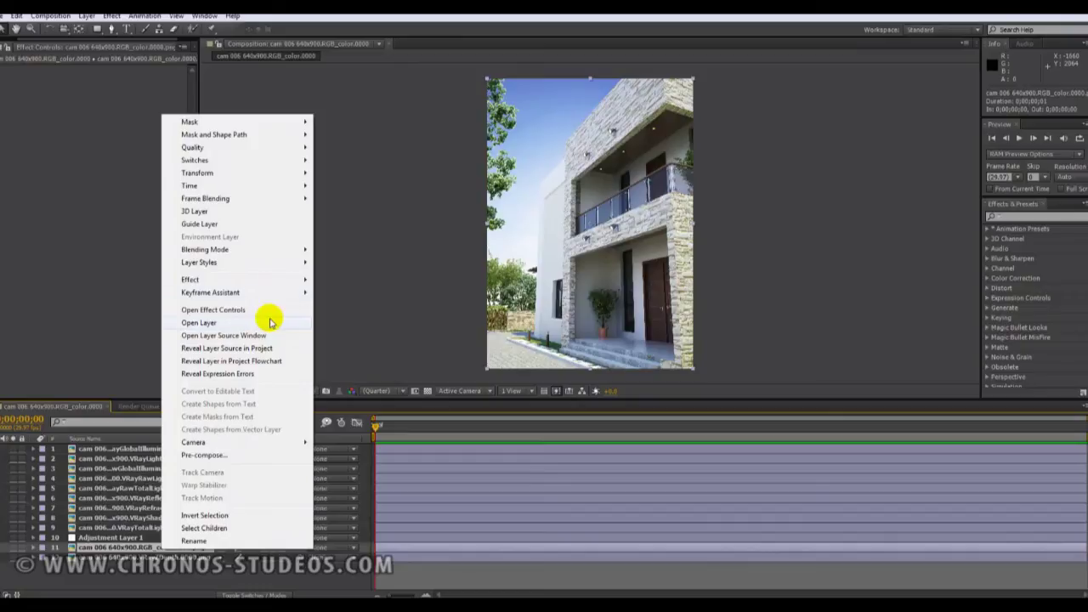
mouse_move(280, 279)
mouse_move(425, 386)
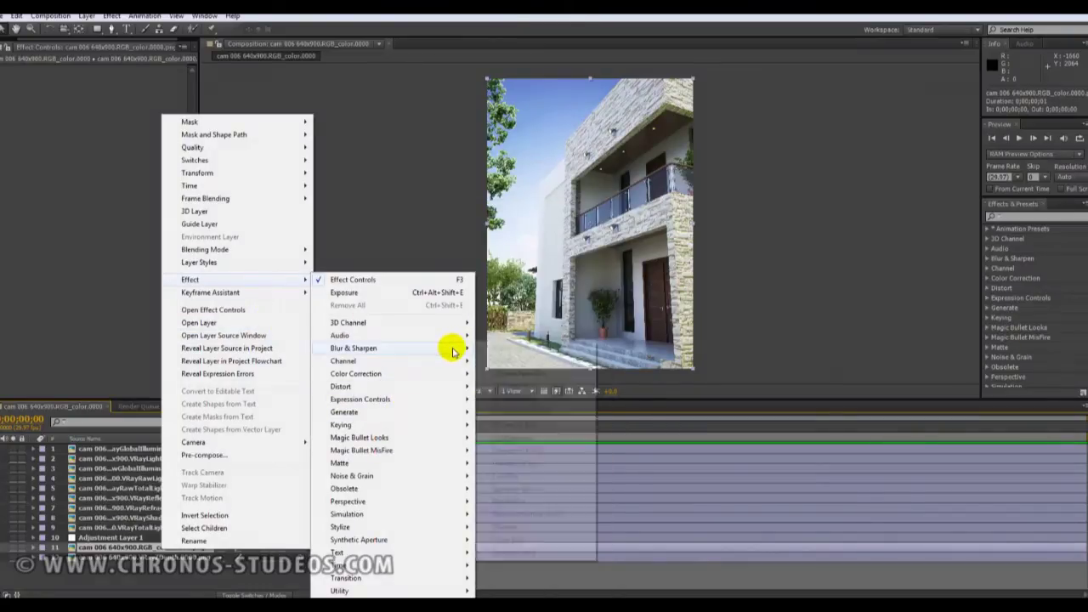
mouse_move(452, 350)
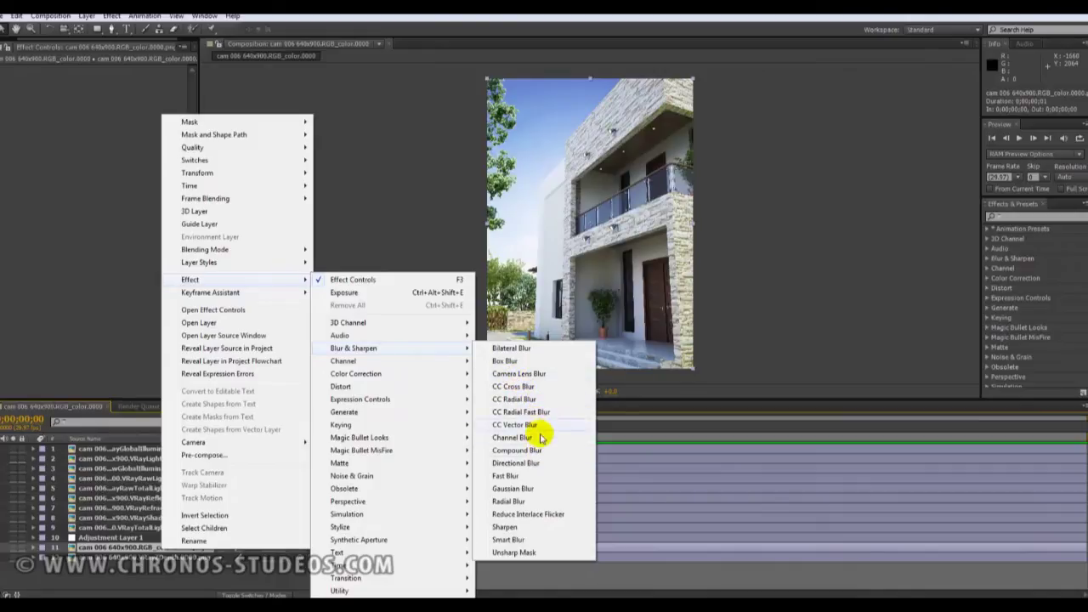
left_click(544, 373)
left_click(177, 159)
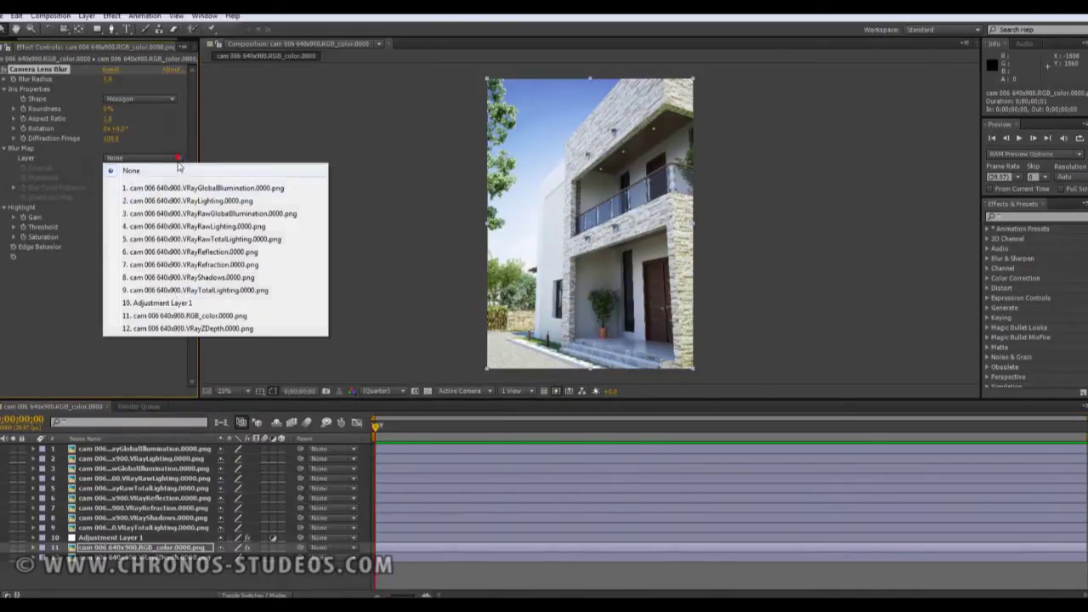
left_click(202, 330)
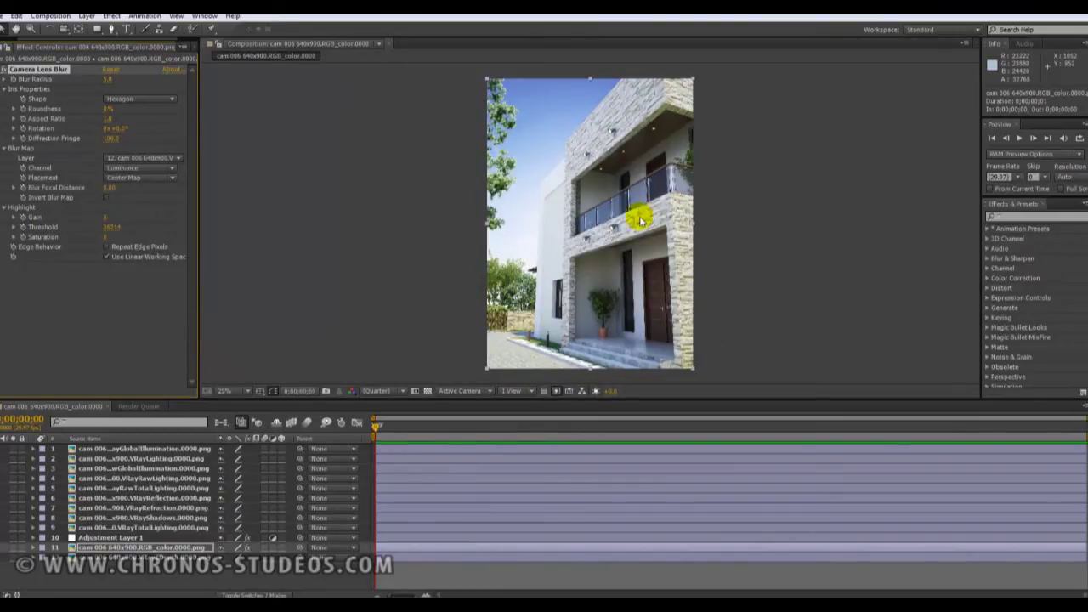
- Try inverting the blur map, switch the inversion back off and raise the blur radius to about 17
key("period")
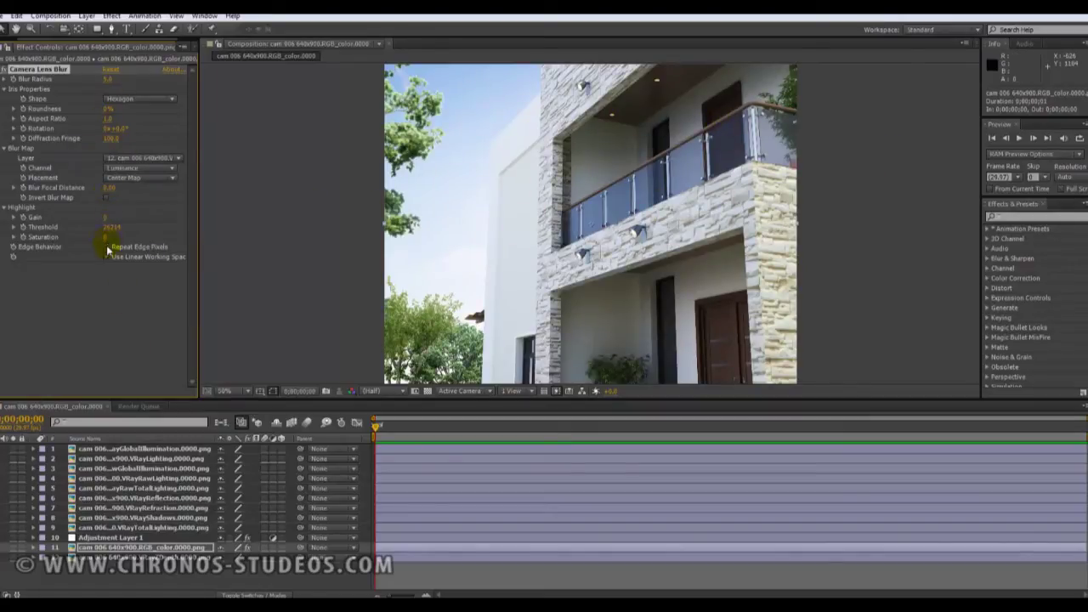
left_click(106, 198)
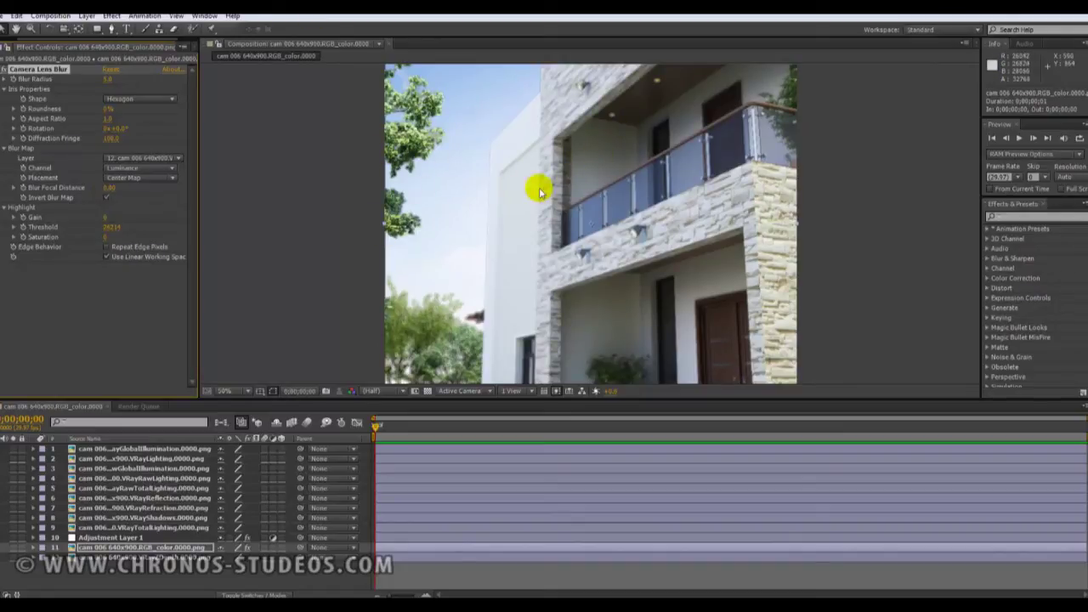
left_click(106, 198)
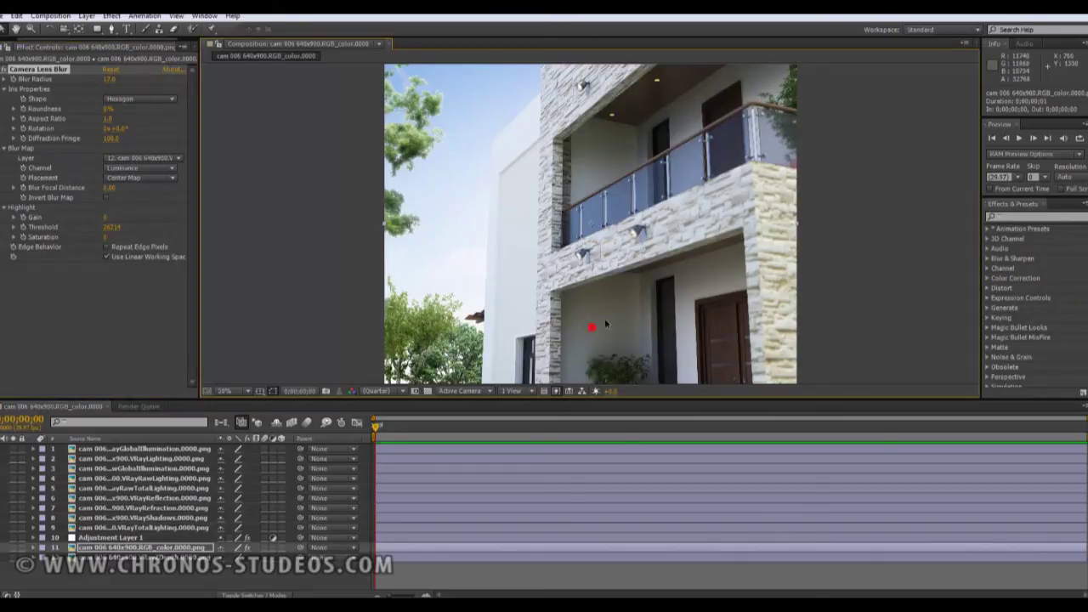
- Remove the Camera Lens Blur effect from the RGB_color layer and delete the VRayZDepth layer
key("comma")
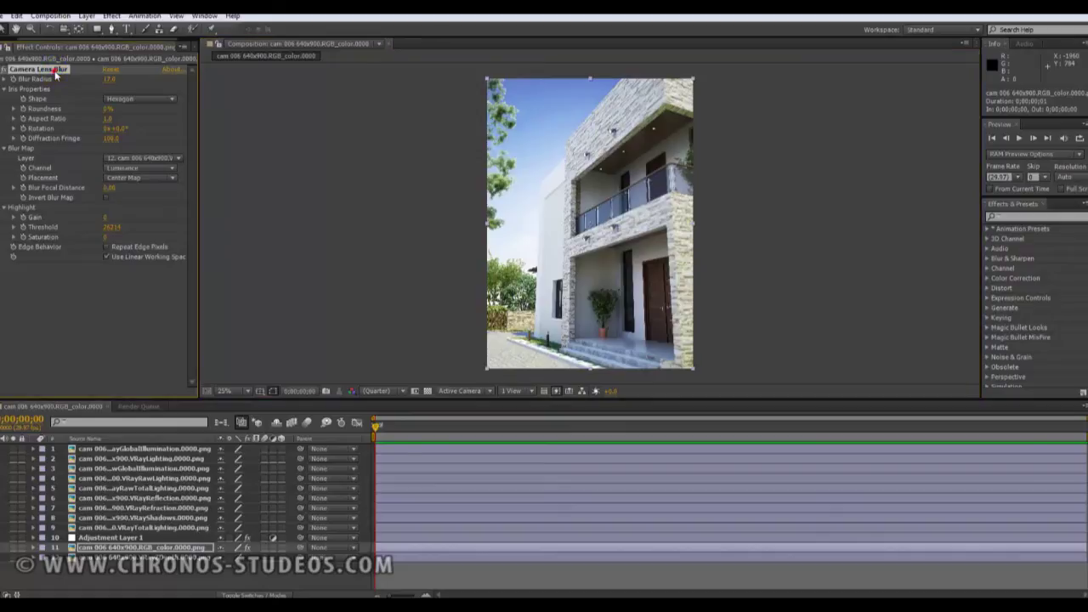
key("Delete")
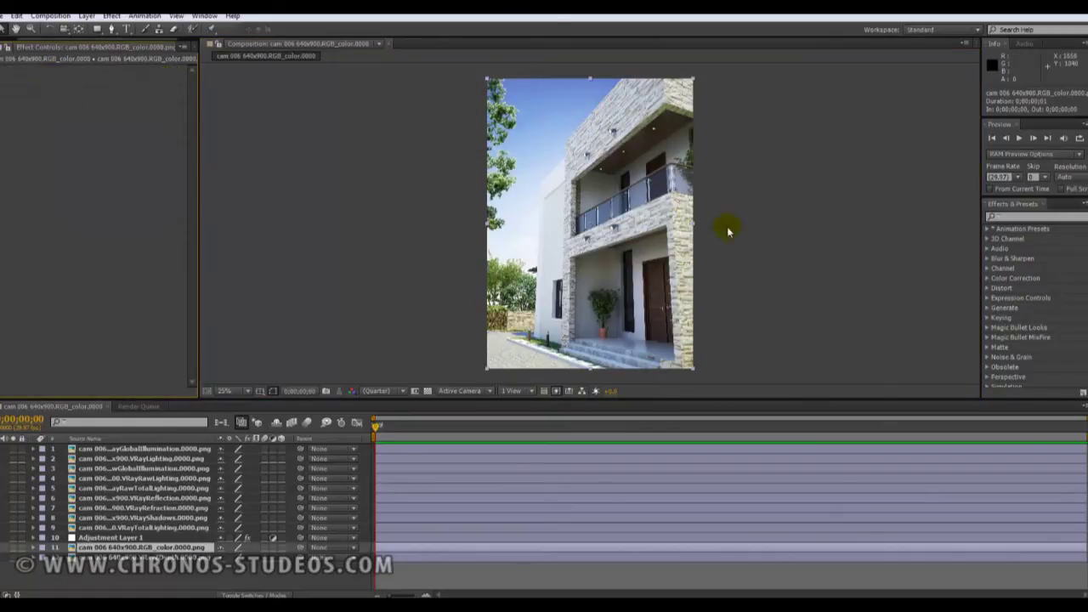
left_click(142, 557)
key("Delete")
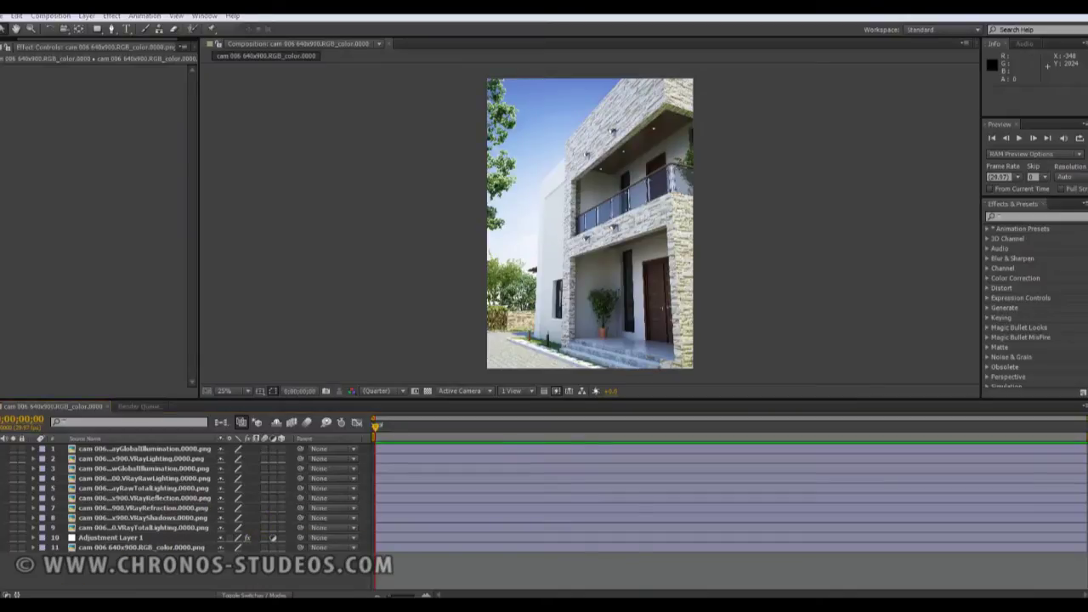
- Switch to the render folder and view the cam 058 and cam 069b kitchen renders as depth-of-field examples
mouse_move(68, 595)
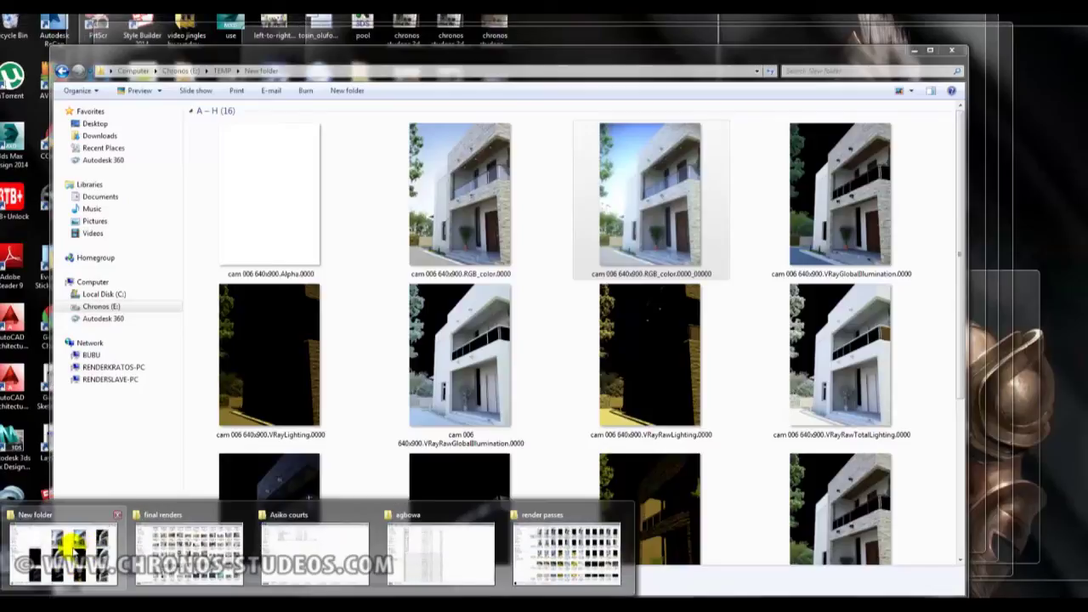
left_click(70, 548)
scroll(484, 373, "down", 5)
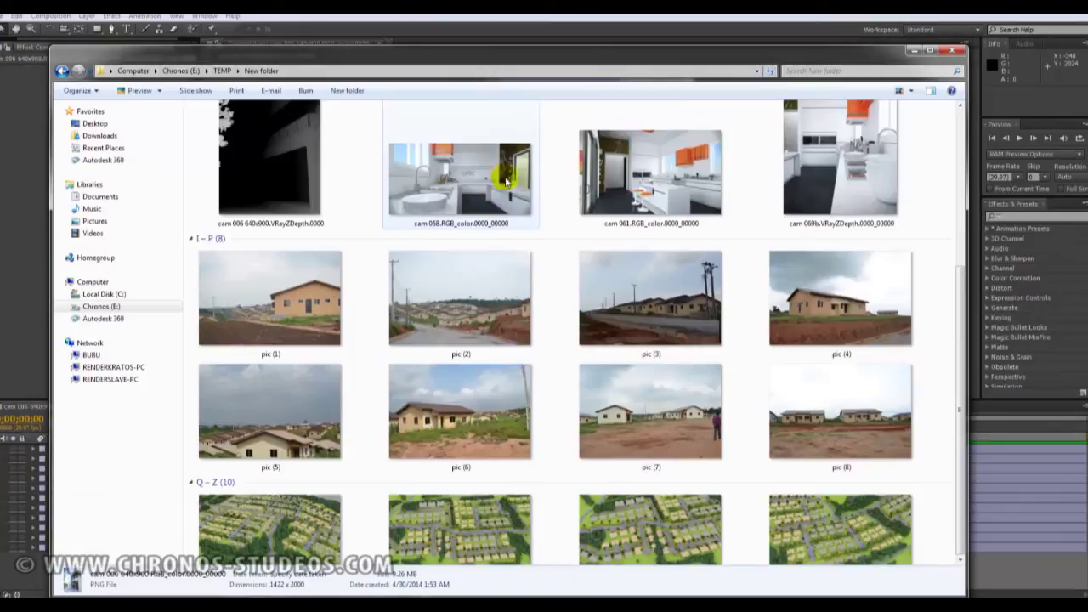
double_click(478, 177)
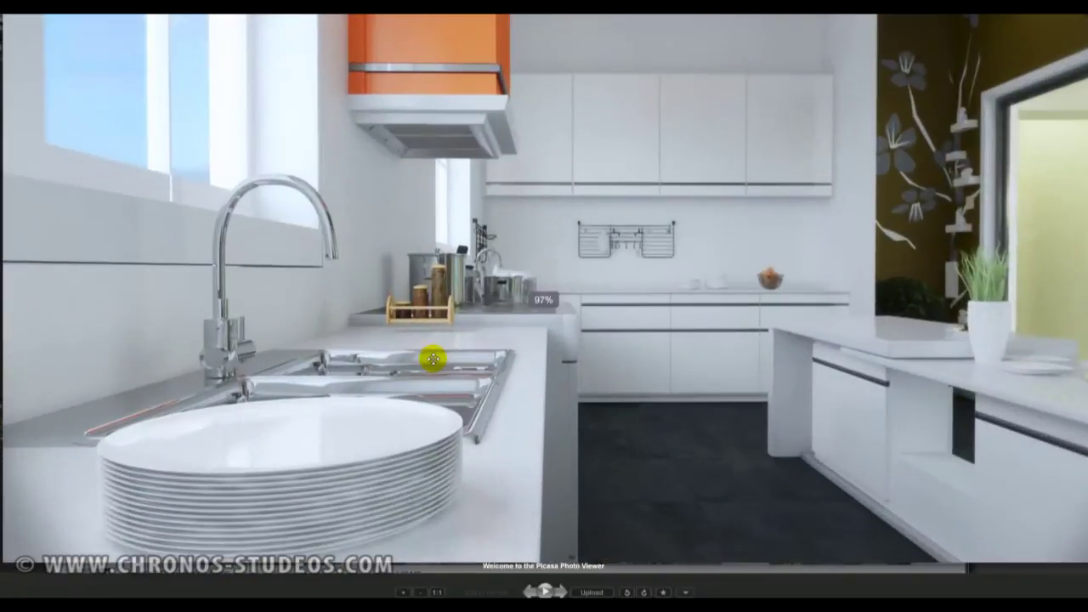
left_click(430, 357)
left_click(884, 214)
double_click(839, 209)
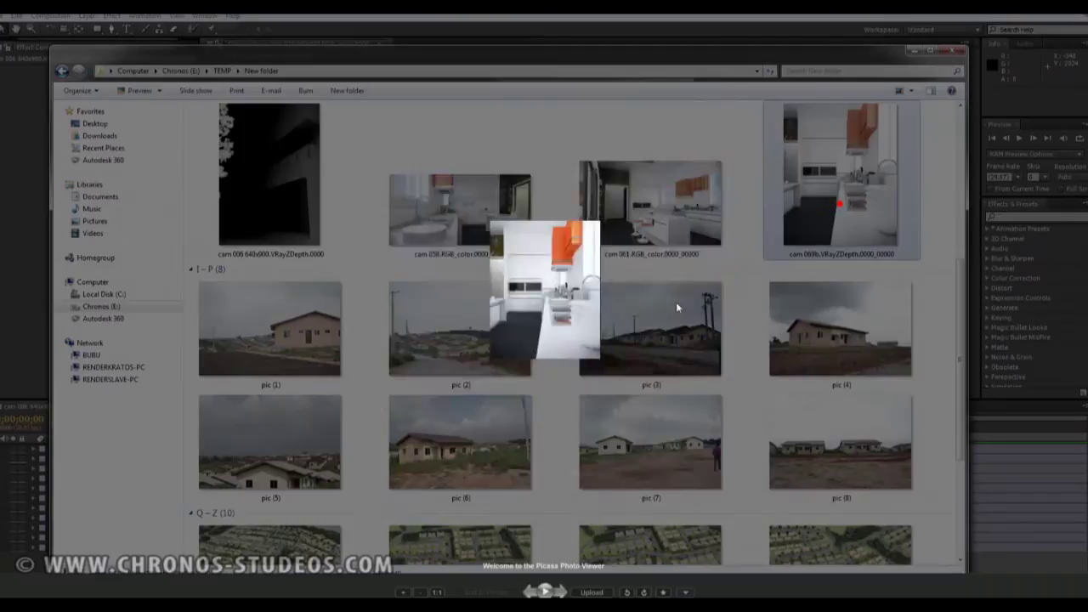
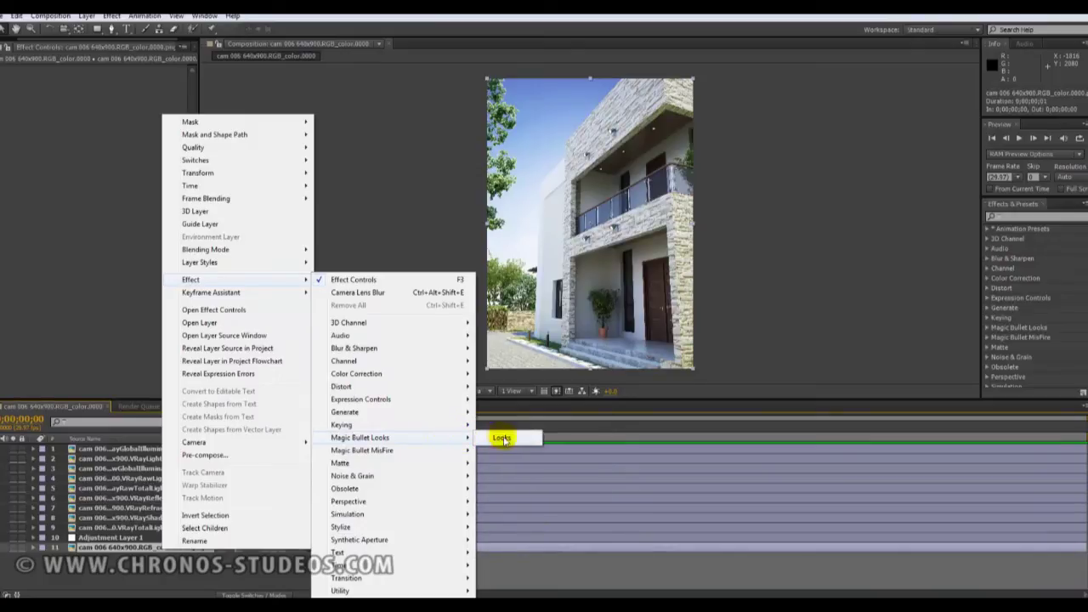
- Apply the Magic Bullet Looks effect to the RGB_color layer and open its look editor
left_click(499, 438)
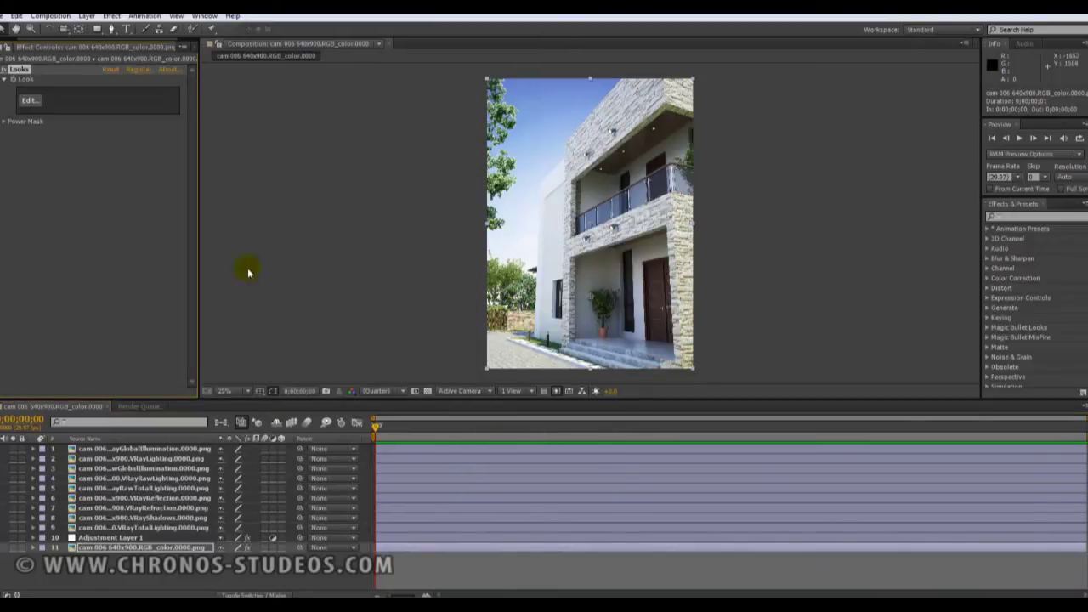
left_click(30, 100)
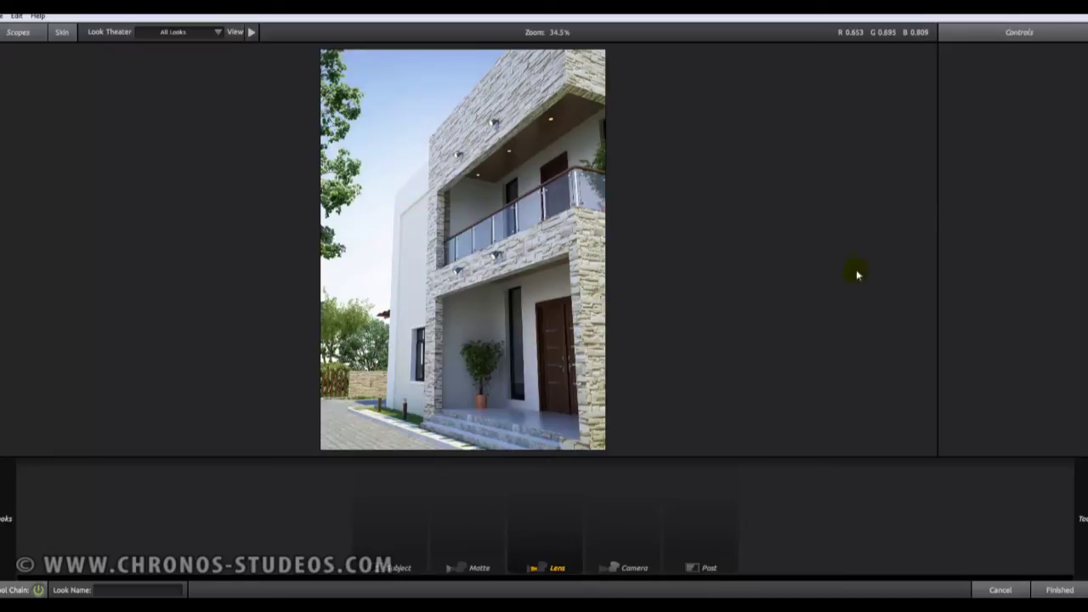
- Add a Vignette to the Lens stage of the look and adjust its radius to about 1.235 and spread to about 0.468
mouse_move(1054, 106)
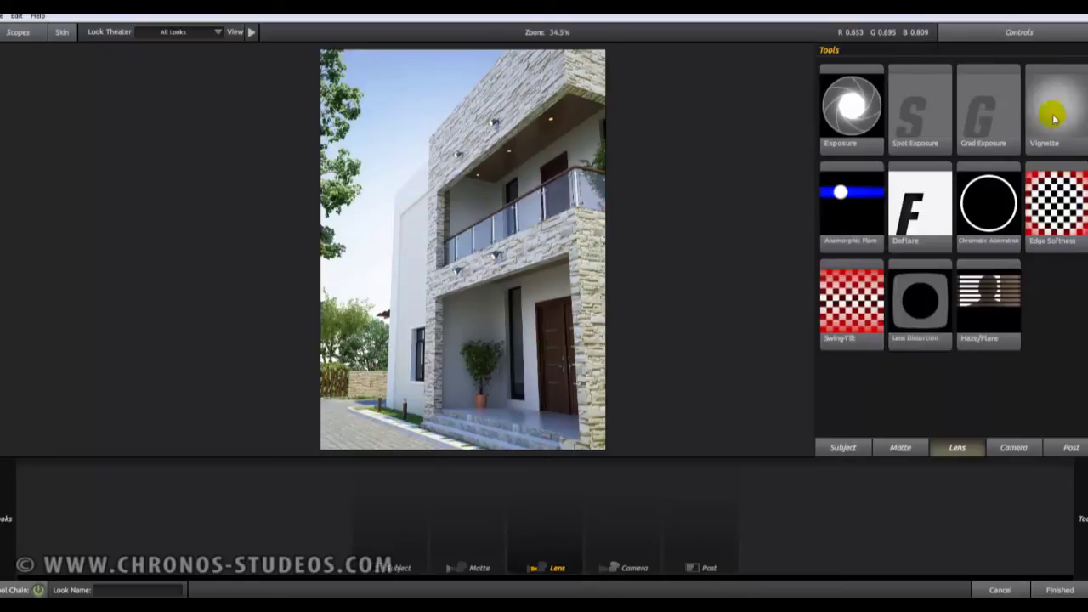
left_click_drag(1058, 104, 512, 311)
left_click_drag(692, 346, 812, 421)
left_click_drag(563, 319, 587, 344)
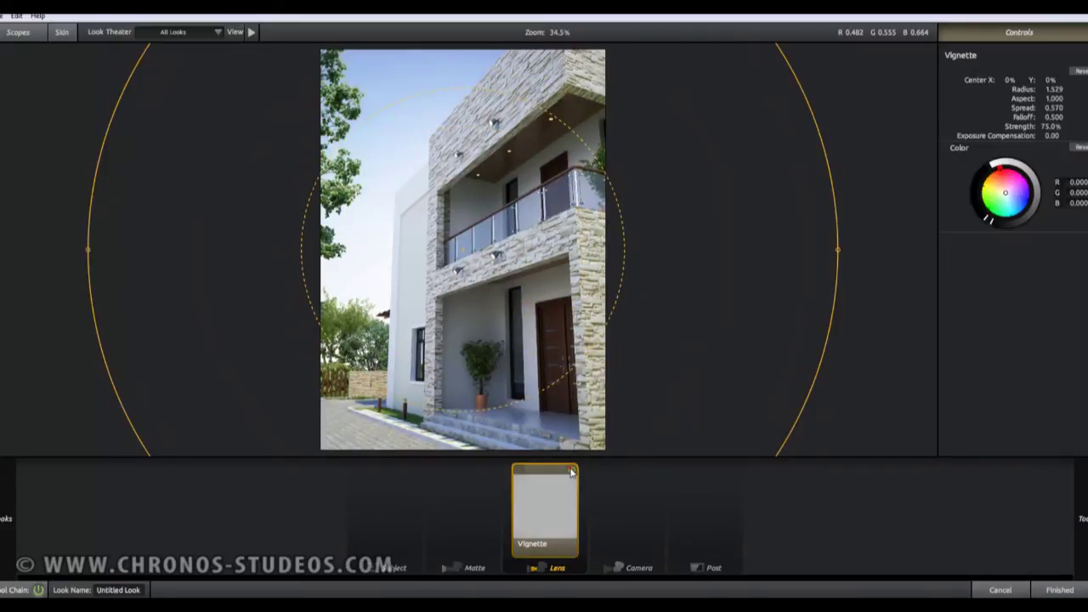
left_click_drag(591, 346, 600, 351)
left_click_drag(824, 335, 764, 315)
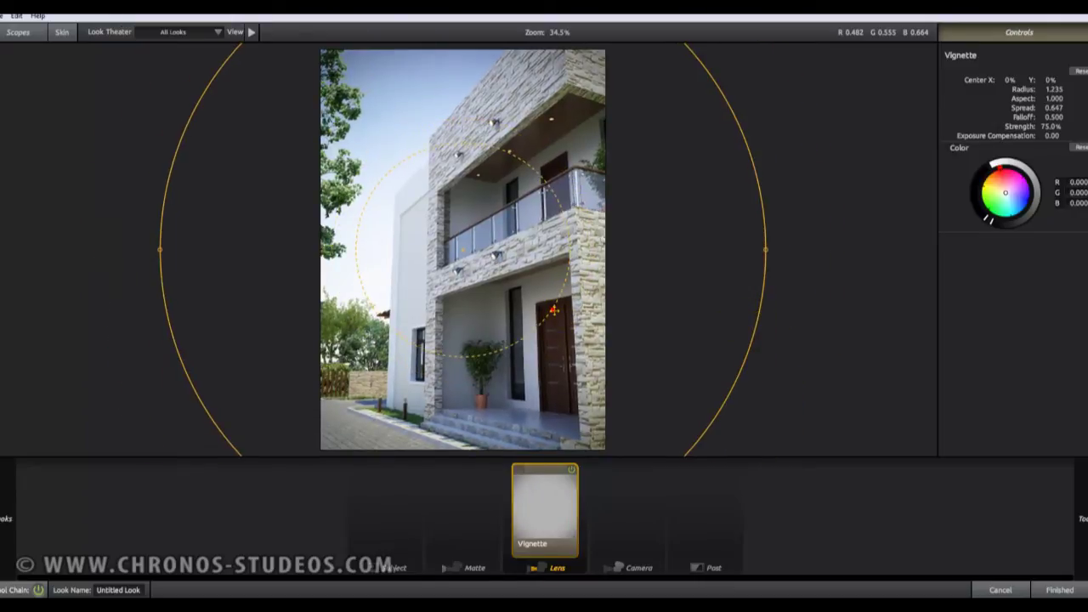
left_click_drag(552, 311, 555, 313)
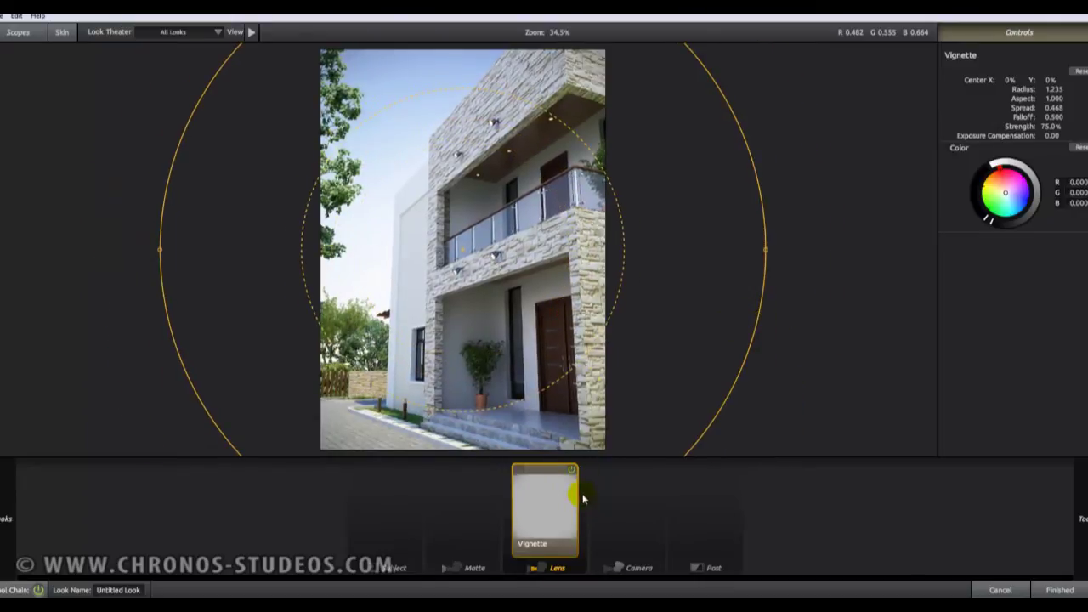
- Toggle the Vignette off and on repeatedly to compare the image with and without it
left_click(571, 470)
left_click(571, 470)
left_click(571, 470)
left_click(571, 470)
left_click(572, 470)
left_click(571, 470)
left_click(571, 469)
left_click(571, 470)
left_click(571, 470)
left_click(571, 470)
- Add a Diffusion tool to the Matte stage of the look and raise its size to about 18.24%
mouse_move(1084, 297)
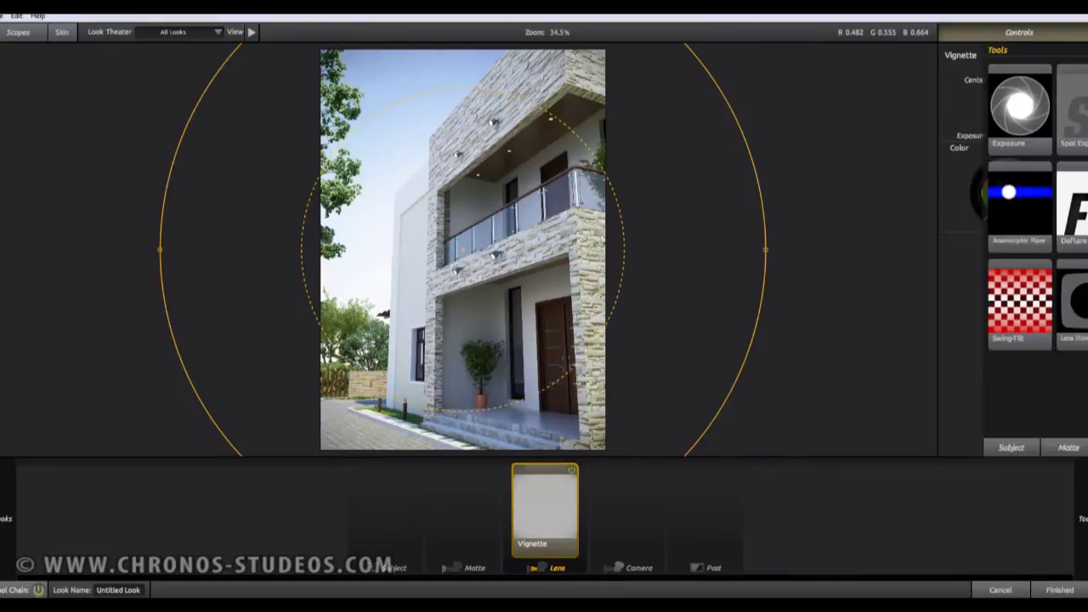
left_click(898, 448)
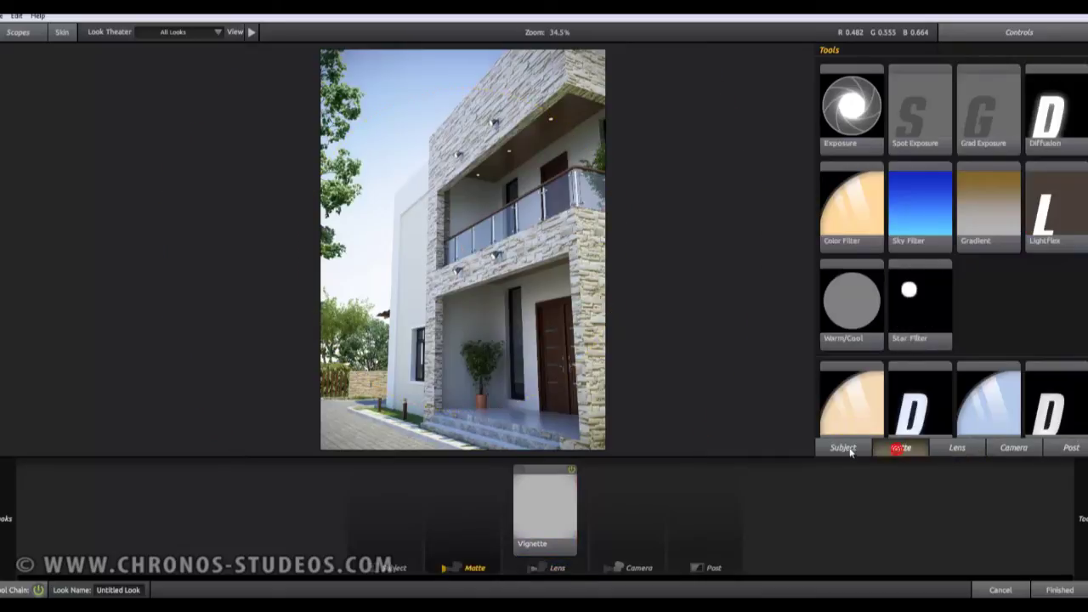
left_click_drag(1052, 136, 463, 508)
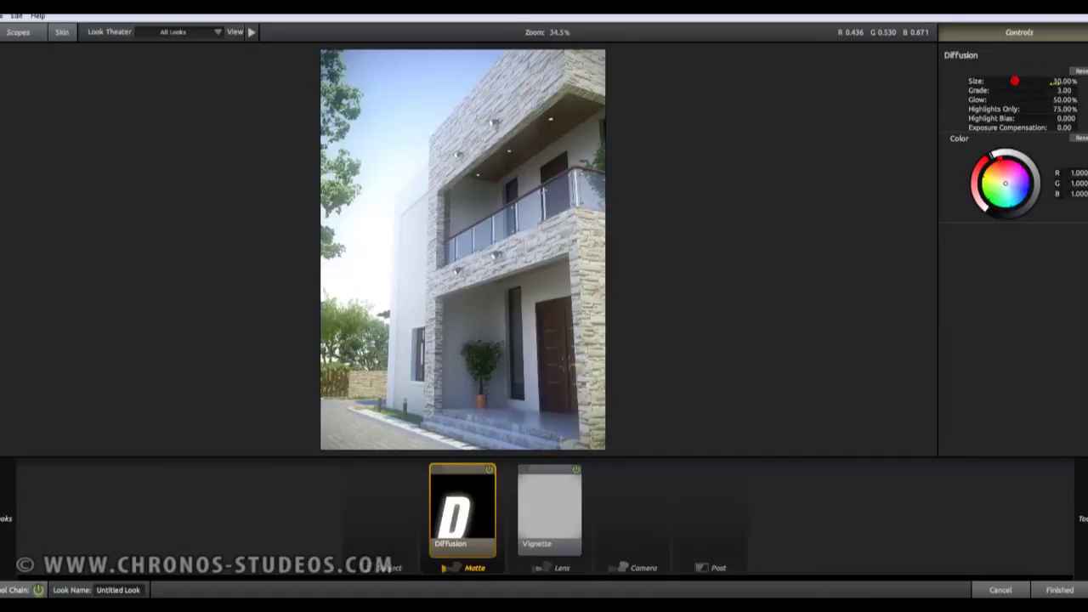
left_click_drag(1014, 81, 1064, 81)
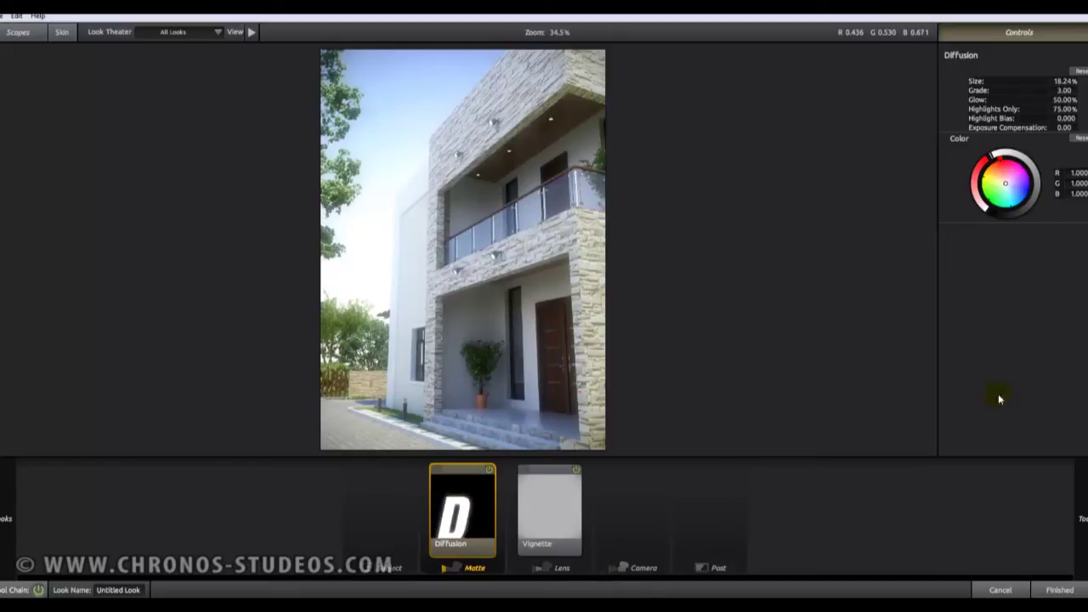
- Add Curves to the look's Subject stage with contrast +0.260, shadows -0.080 and midtones +0.190, and accept the finished look
left_click(853, 448)
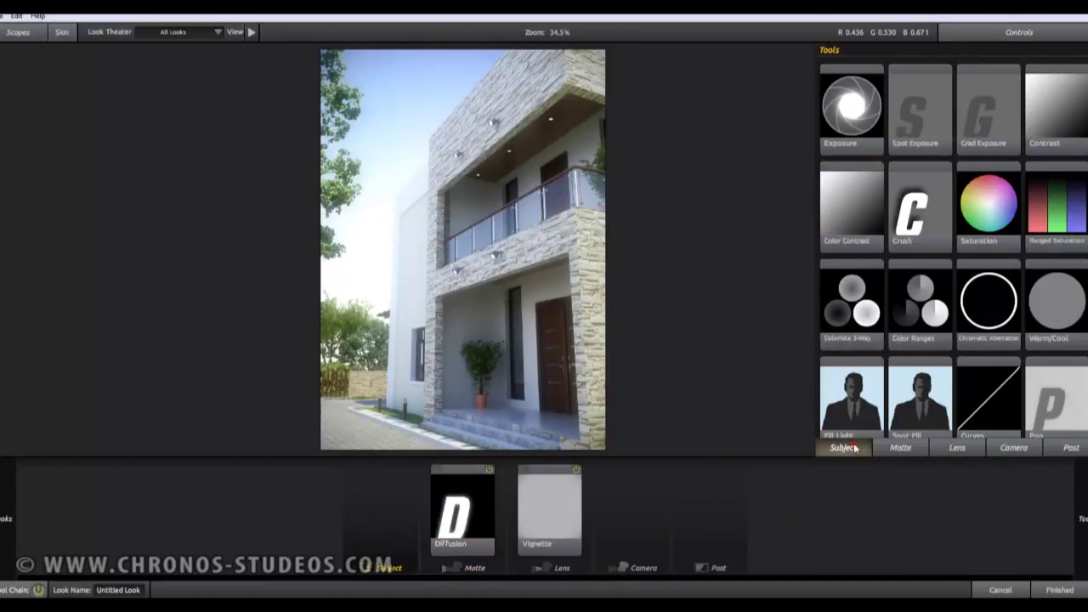
scroll(977, 357, "down", 1)
left_click_drag(988, 331, 574, 357)
mouse_move(1065, 210)
left_mouse_down()
mouse_move(1077, 211)
mouse_move(1062, 220)
left_mouse_up()
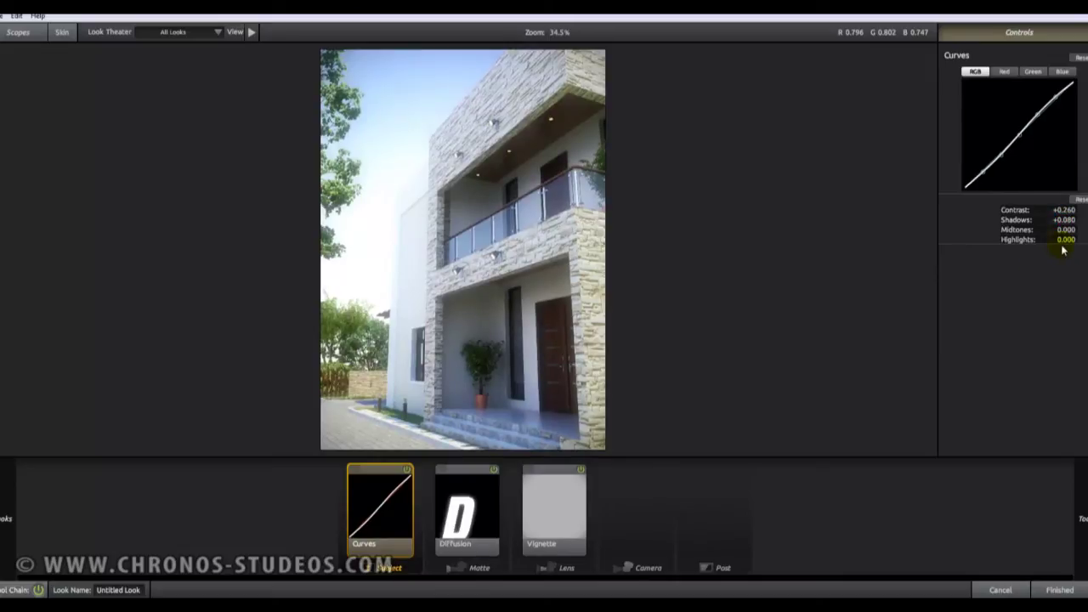
left_click_drag(1066, 230, 1065, 219)
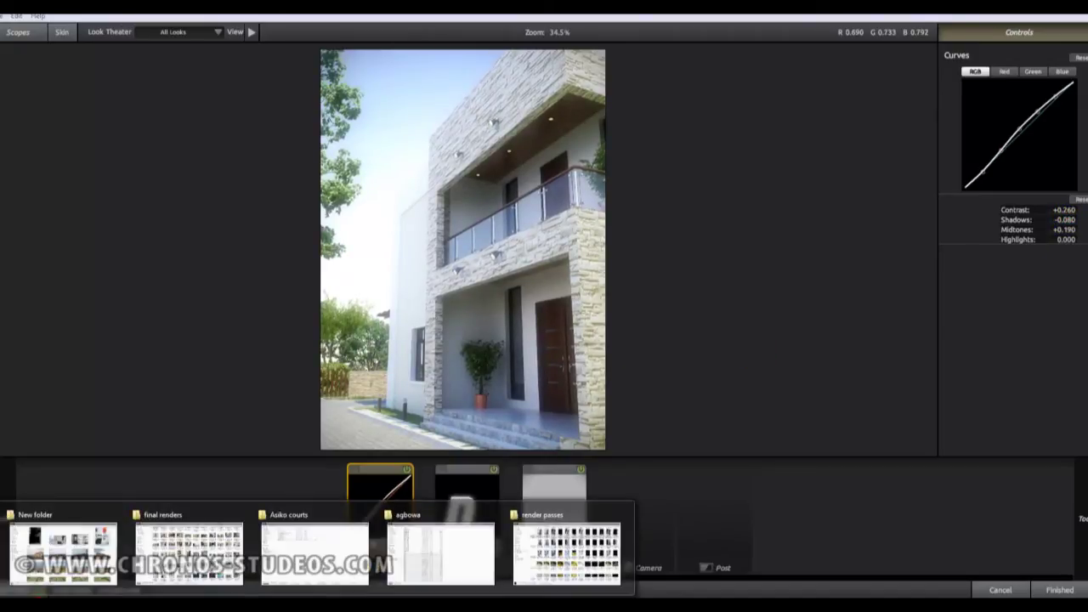
left_click(569, 323)
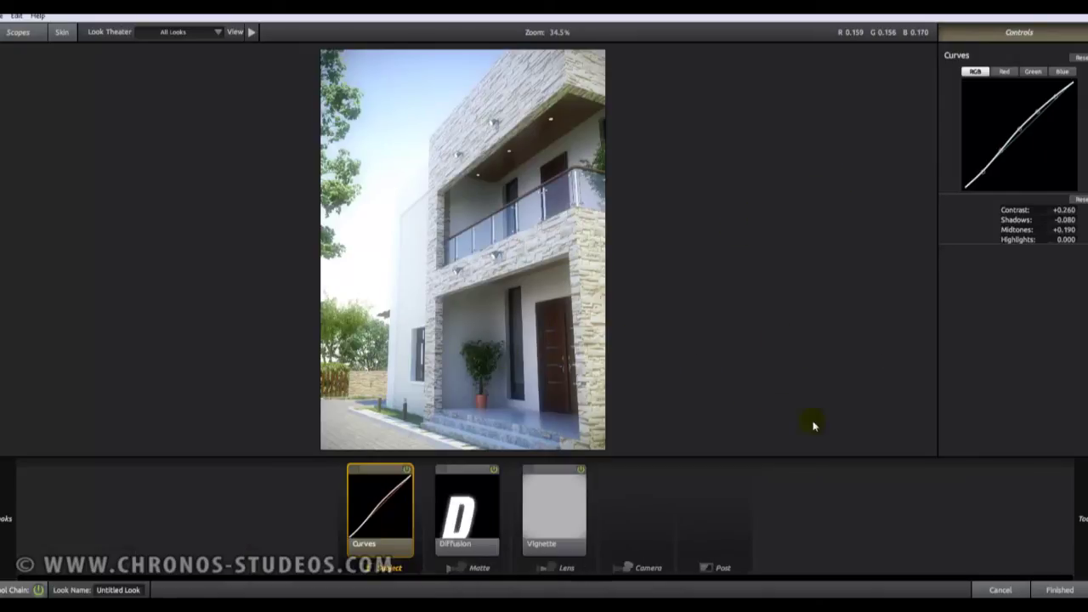
left_click(1060, 590)
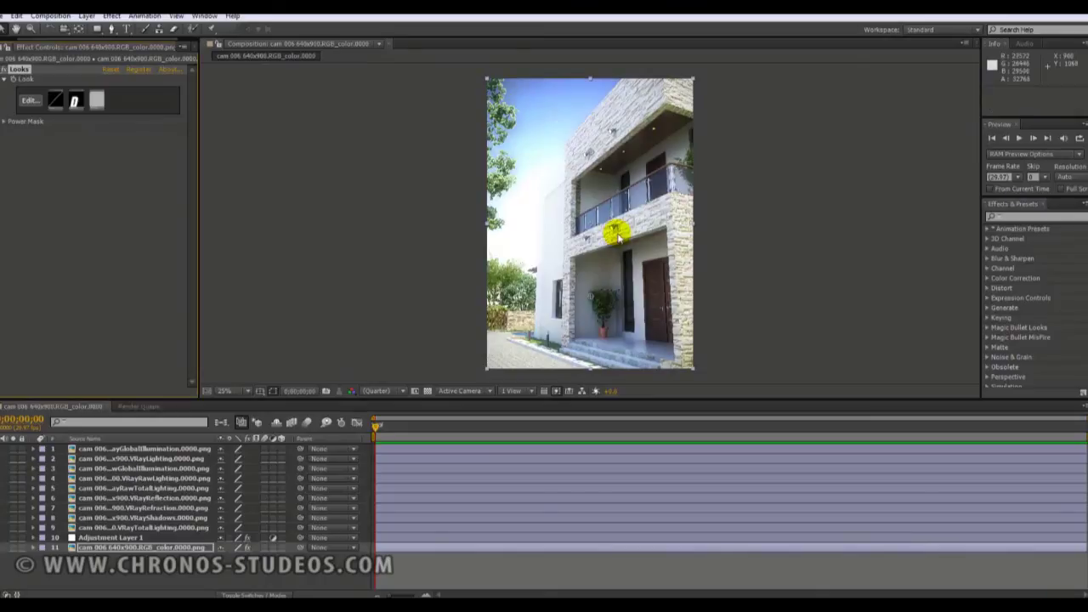
- Toggle the Looks effect on the RGB_color layer repeatedly to compare the image with and without it, leaving it disabled
left_click(457, 216)
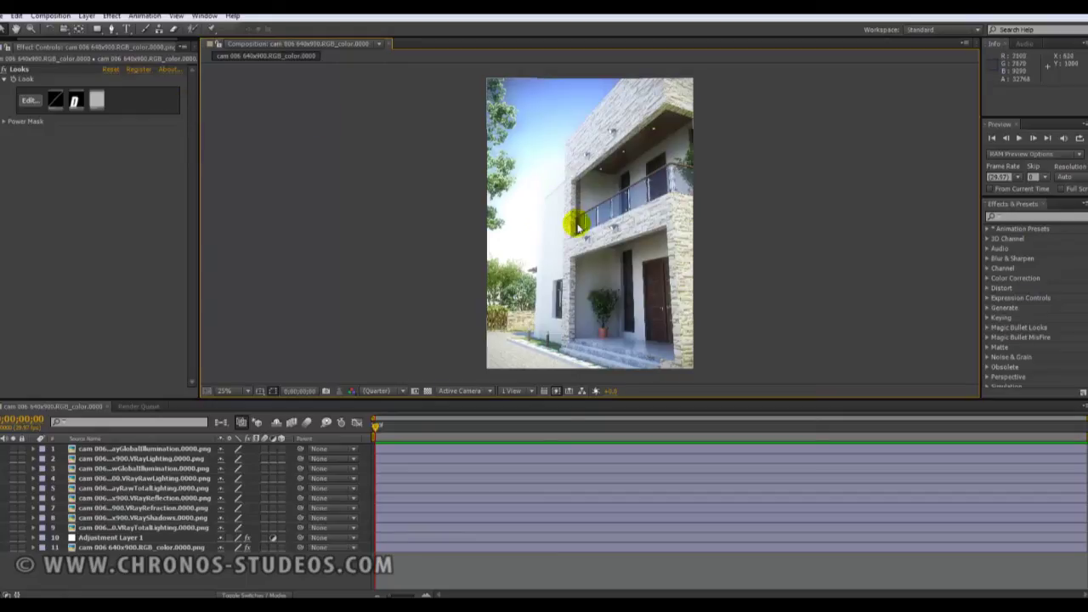
left_click(4, 70)
left_click(3, 71)
left_click(3, 71)
left_click(3, 71)
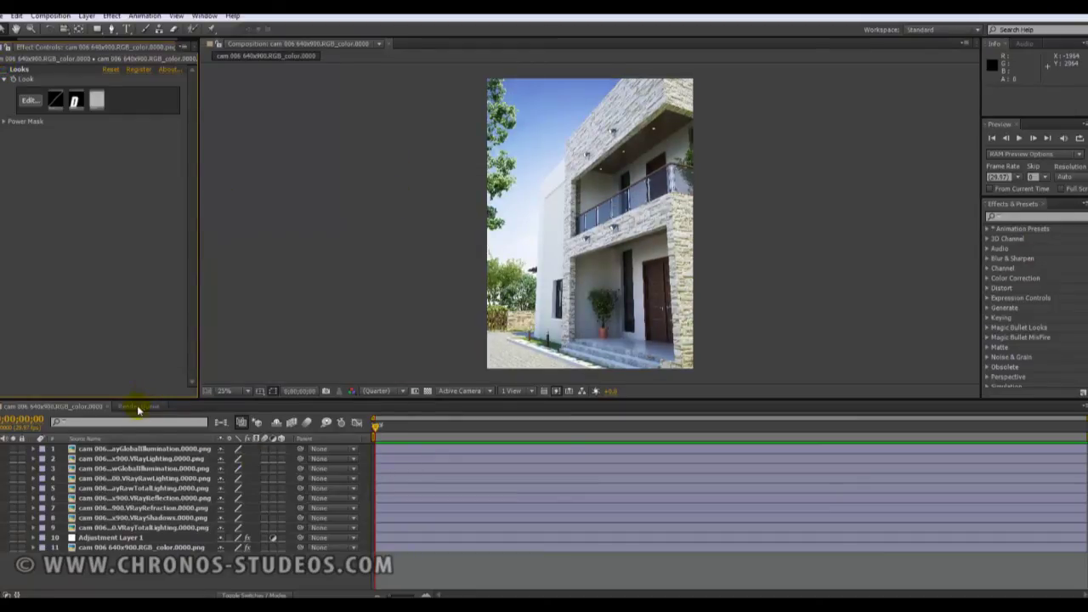
- Add the house composition to the render queue
left_click(266, 296)
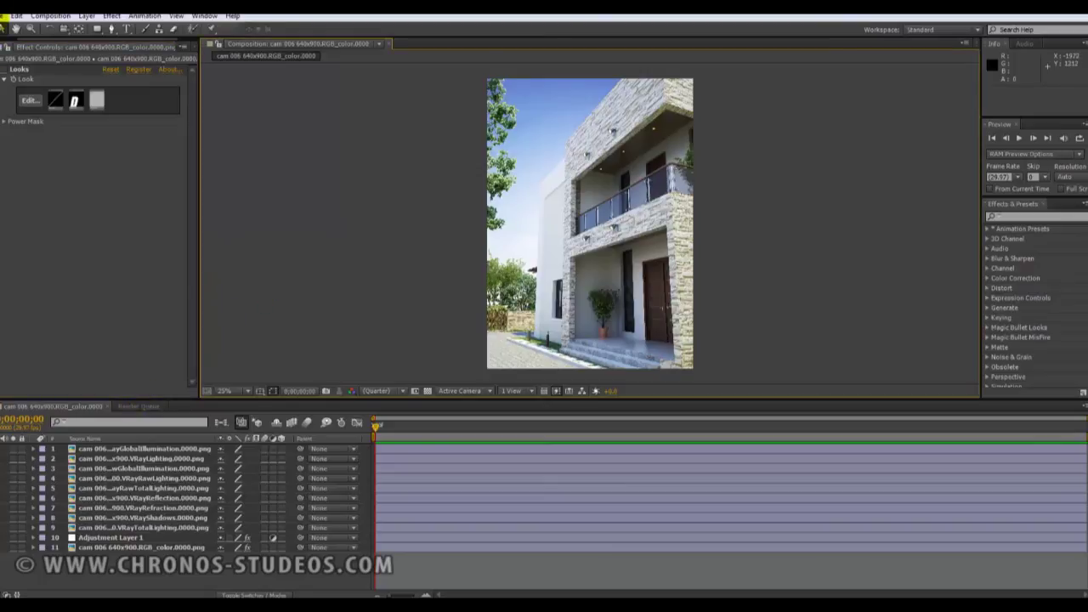
left_click(4, 16)
mouse_move(85, 194)
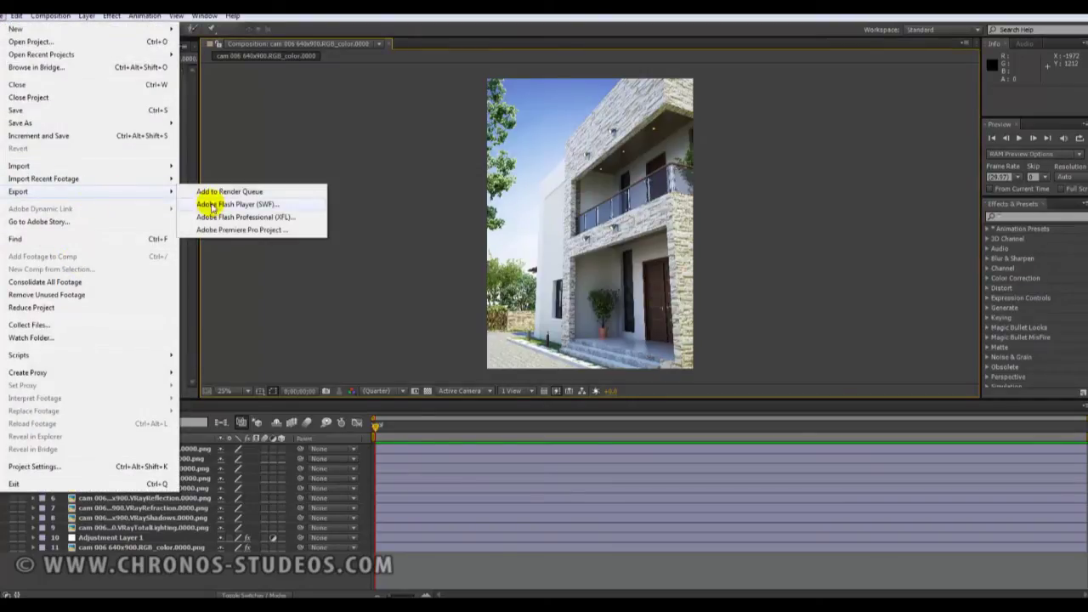
left_click(229, 192)
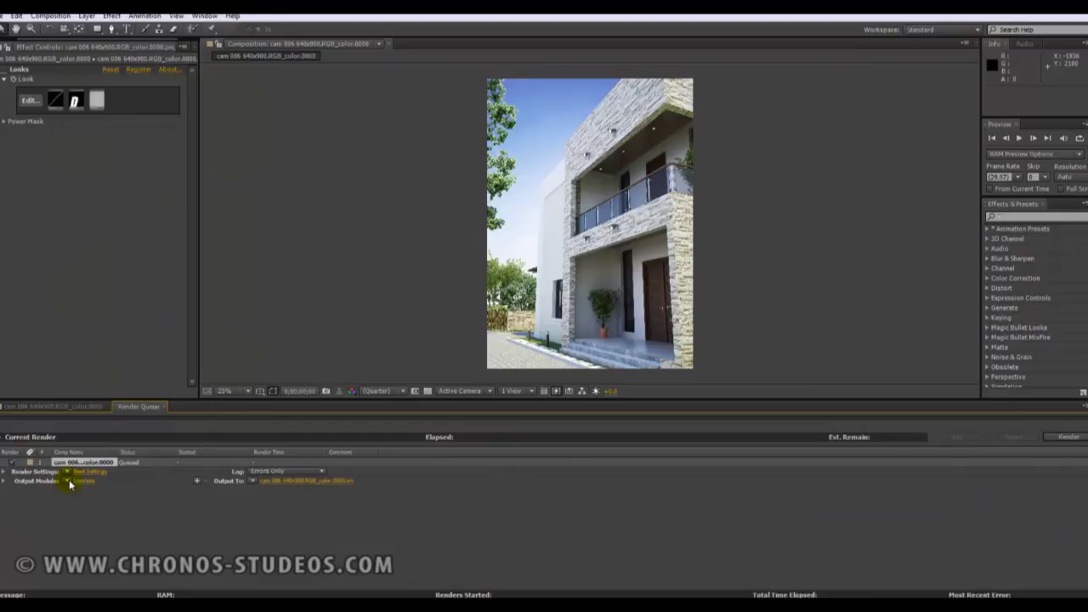
left_click(260, 485)
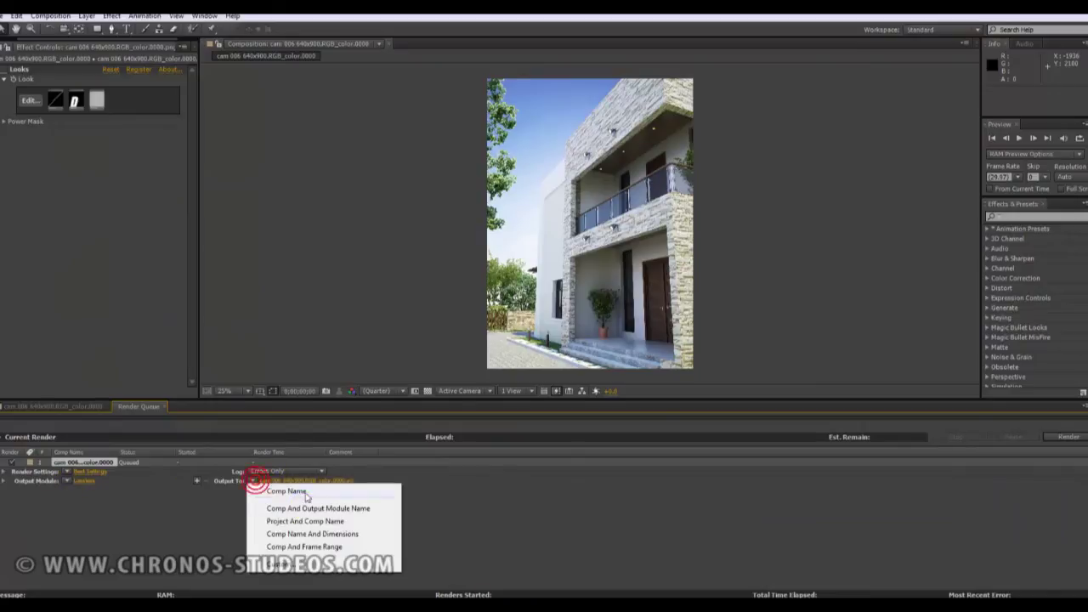
left_click(526, 519)
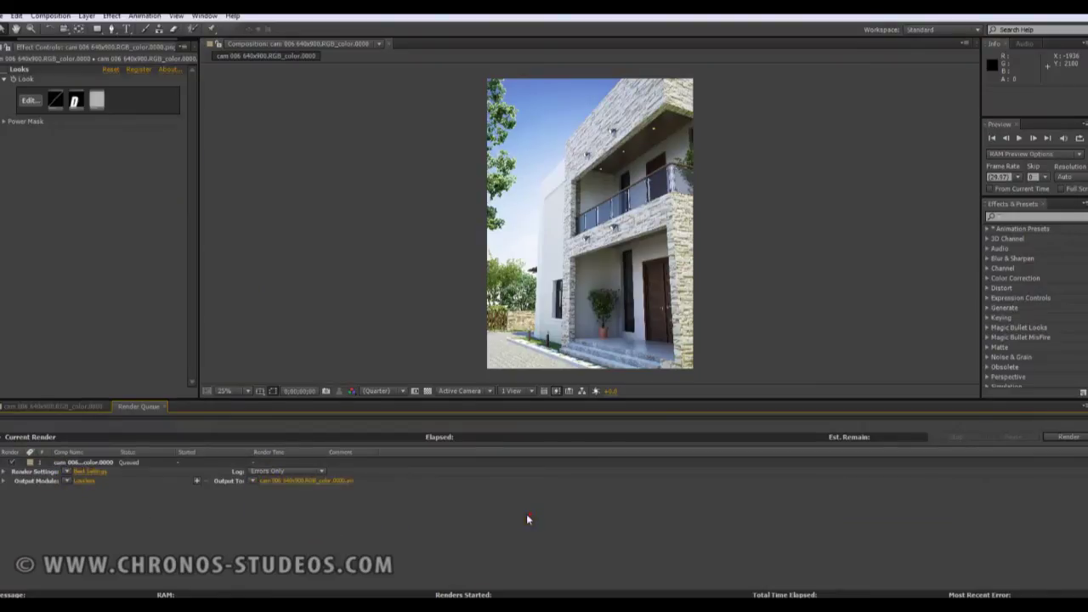
left_click(85, 481)
left_click(682, 478)
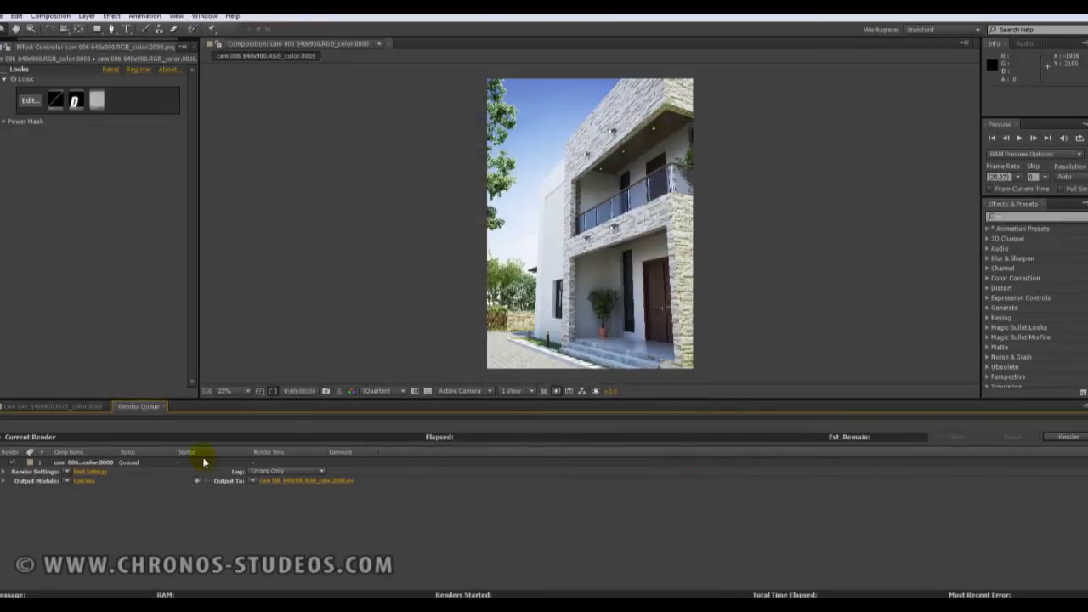
- Set the queued render's output format to PNG Sequence
left_click(94, 483)
left_click(509, 164)
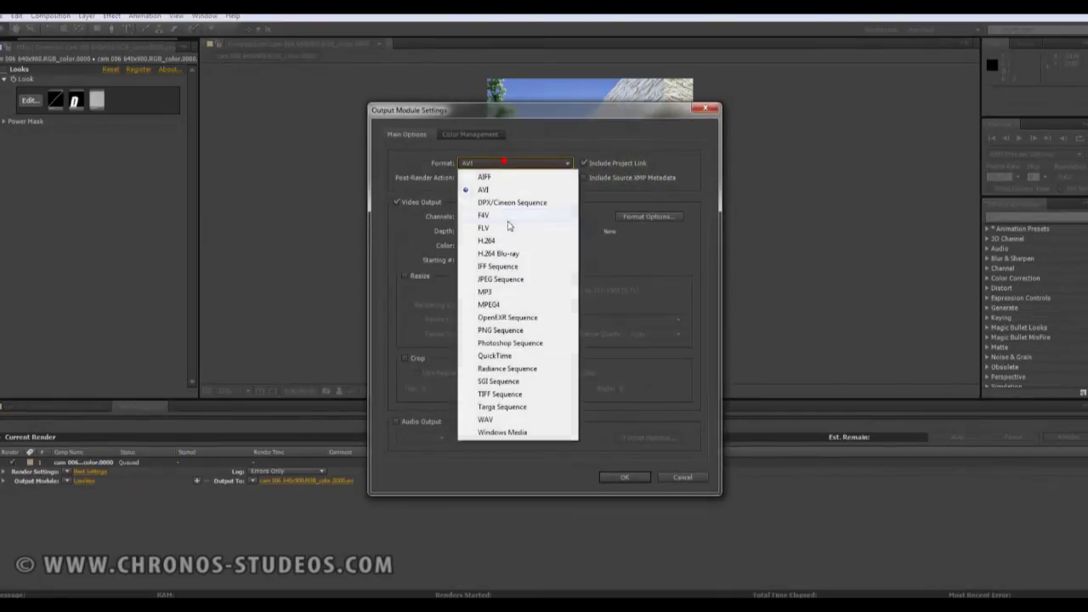
left_click(503, 330)
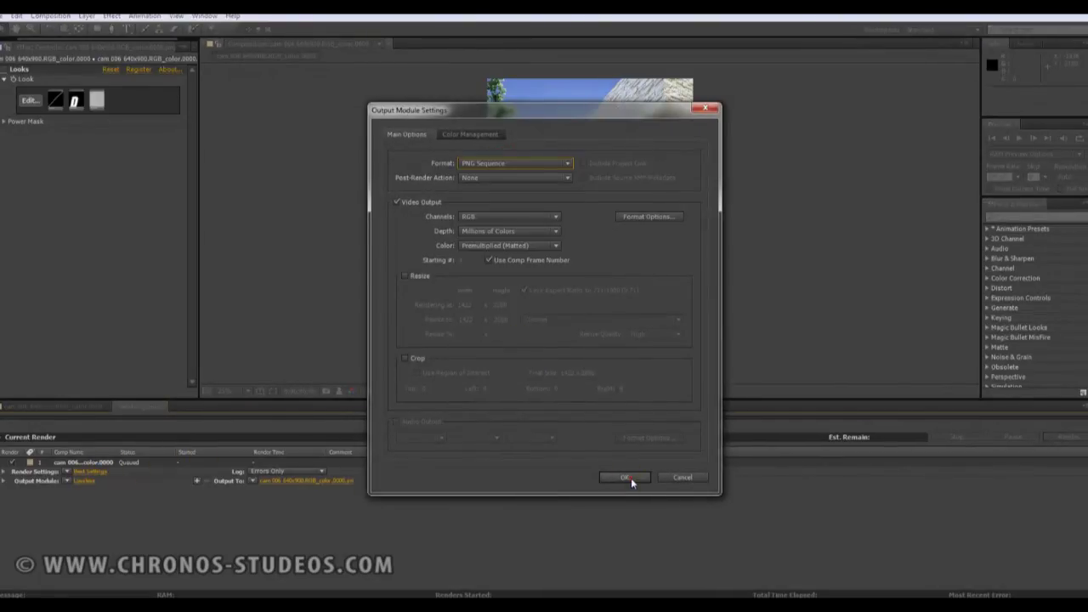
left_click(631, 478)
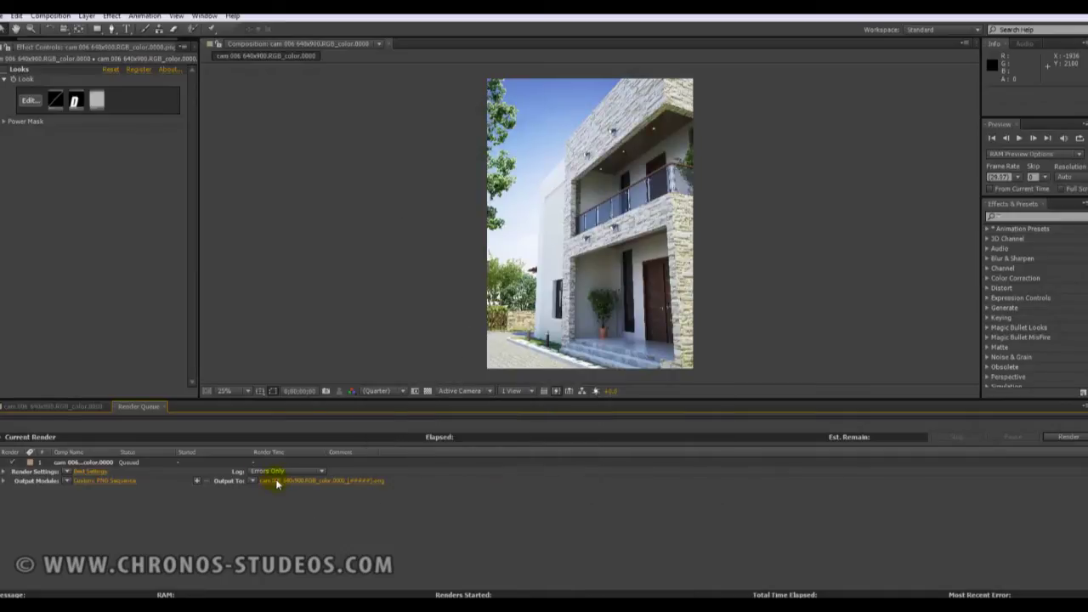
left_click(276, 482)
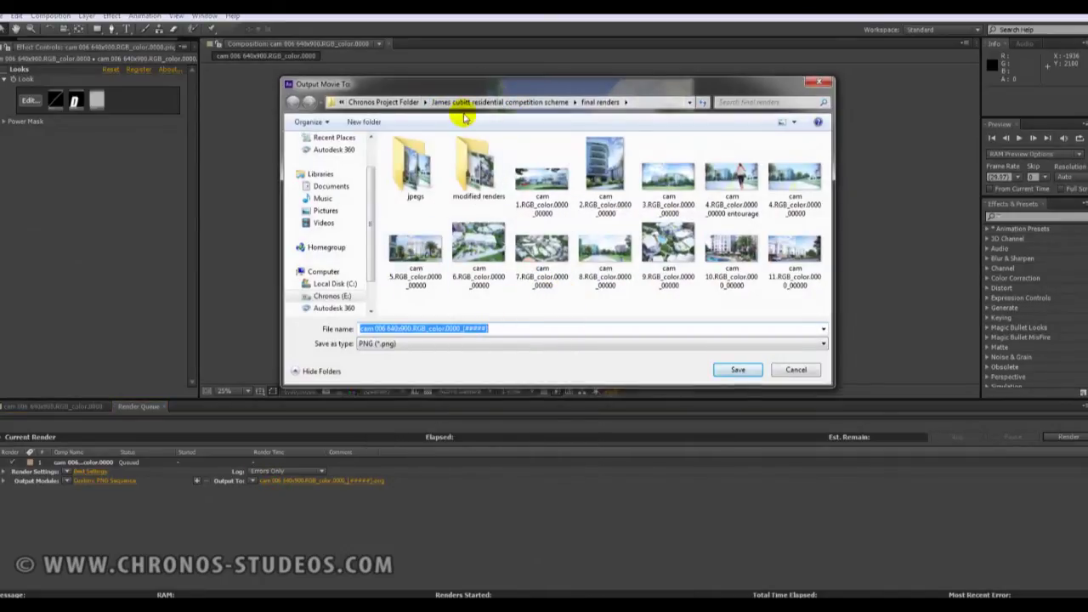
left_click(398, 102)
left_click(492, 290)
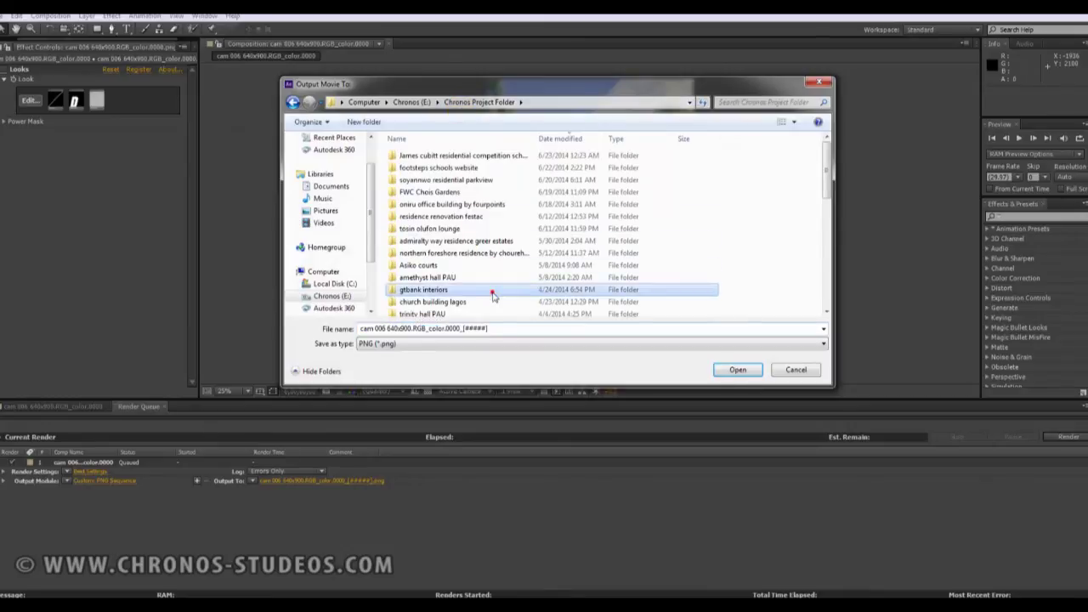
scroll(544, 280, "down", 5)
scroll(561, 306, "up", 2)
left_click(795, 368)
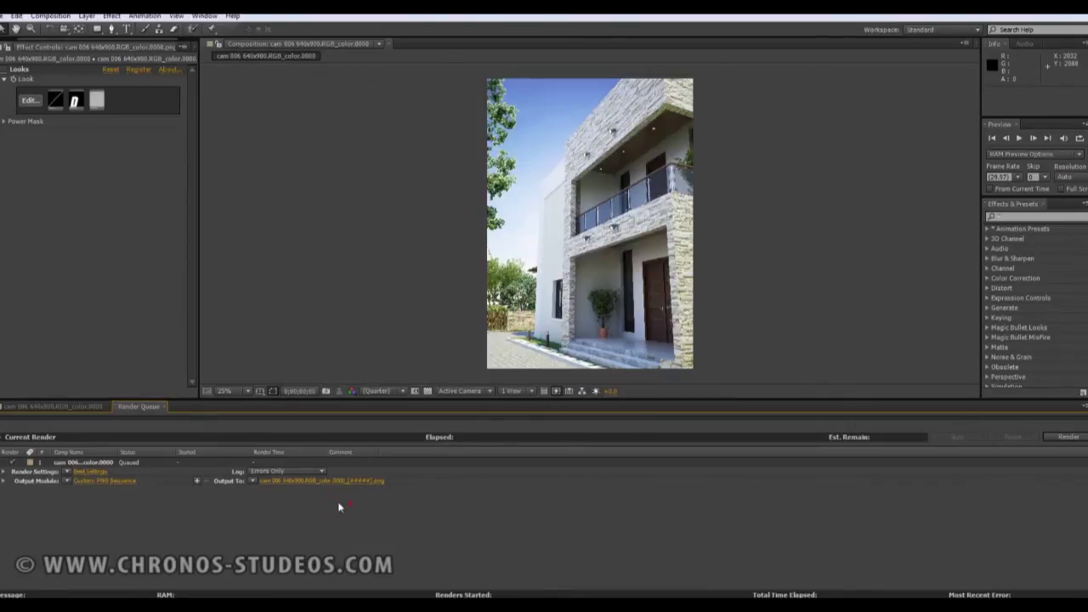
- Set the PNG output's destination to the Desktop and render the queued composition
left_click(315, 481)
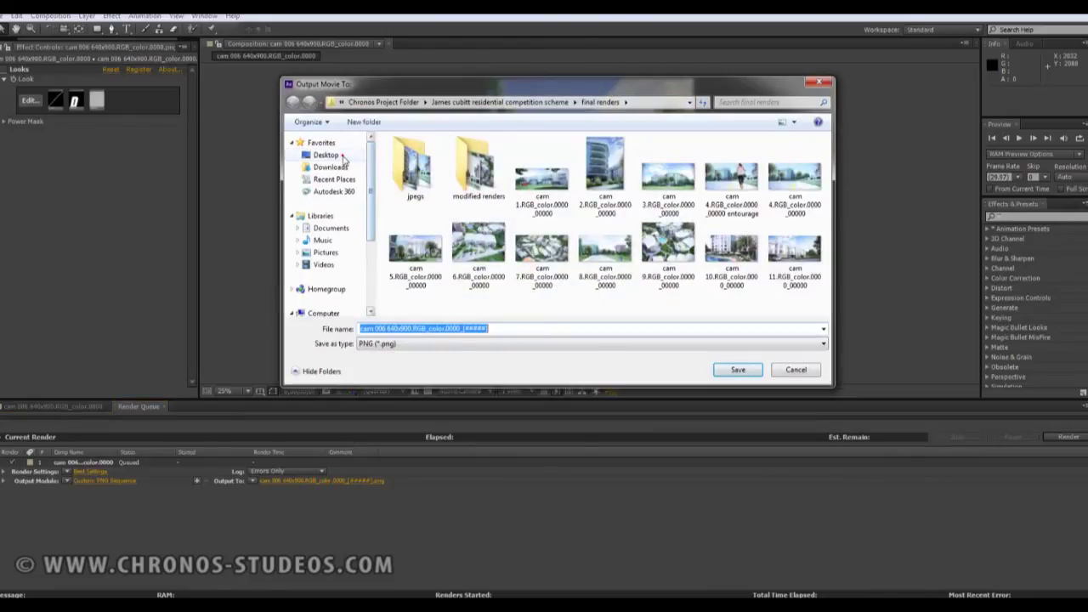
left_click(340, 155)
left_click(736, 369)
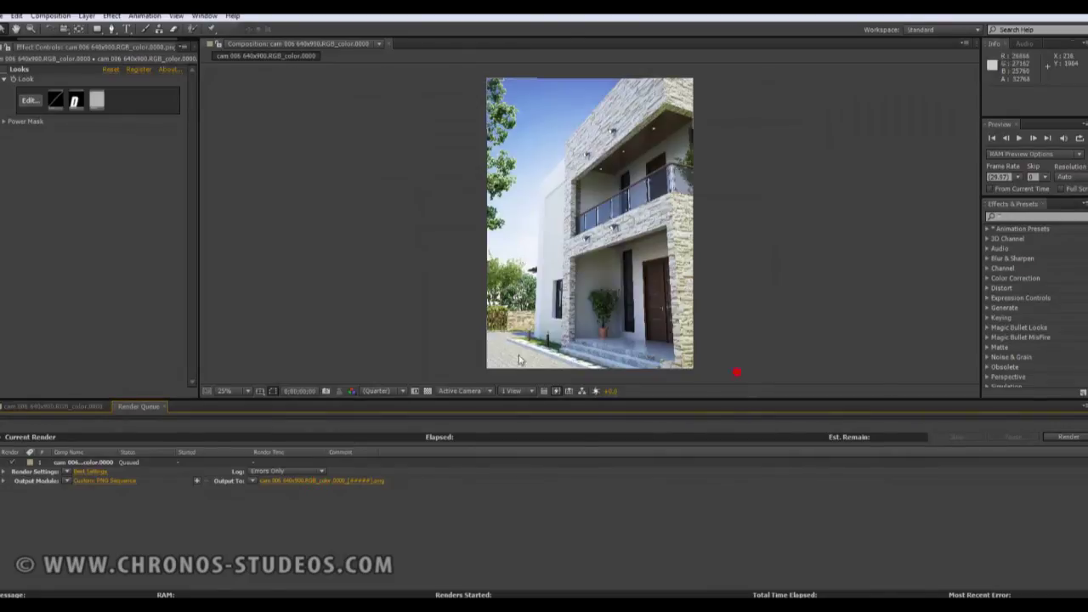
left_click(1068, 437)
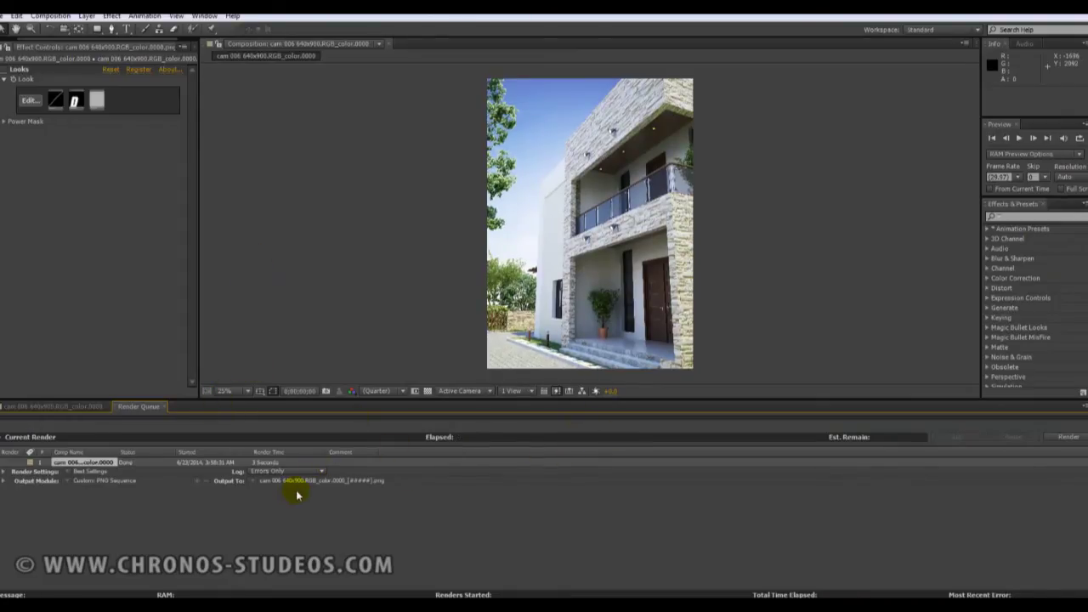
- Switch to Windows Explorer, open the rendered cam 006 PNG from the Desktop and inspect its entrance area up close
key("super+e")
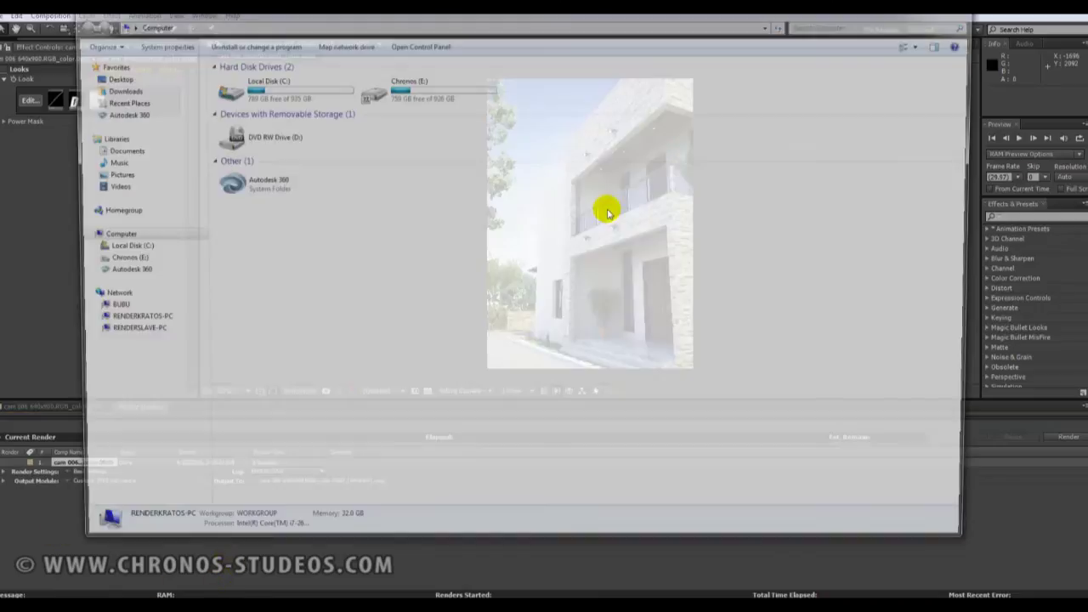
left_click(133, 78)
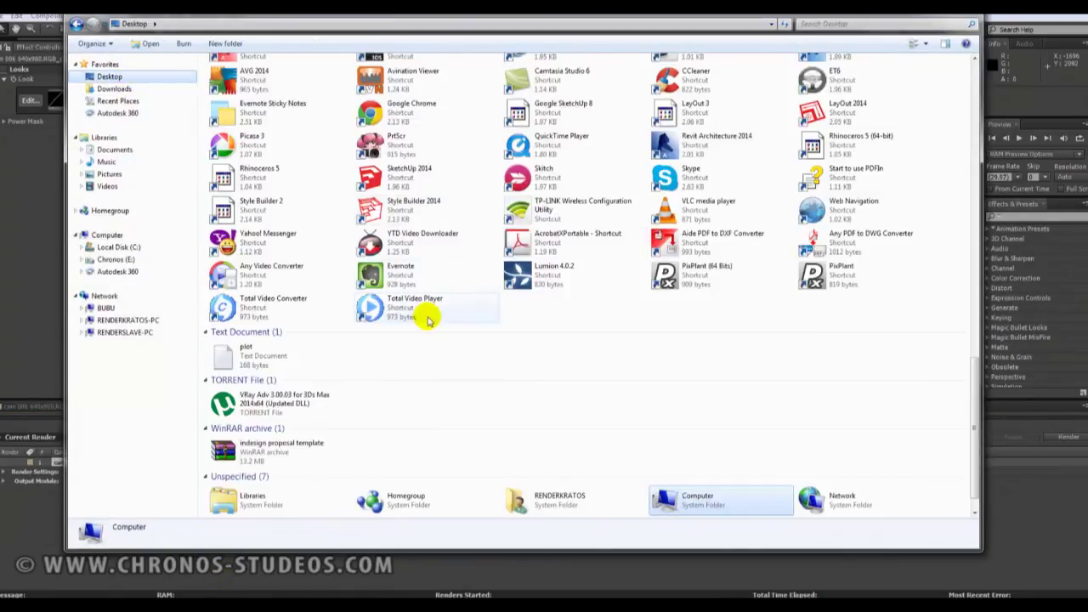
scroll(467, 340, "down", 1)
scroll(586, 412, "up", 3)
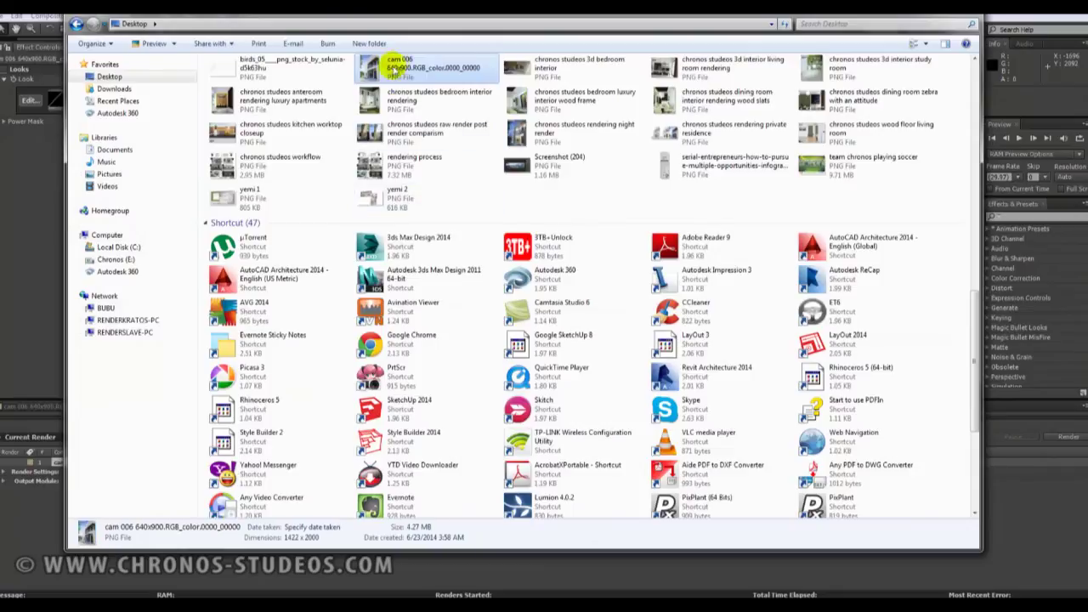
double_click(446, 68)
scroll(661, 247, "up", 5)
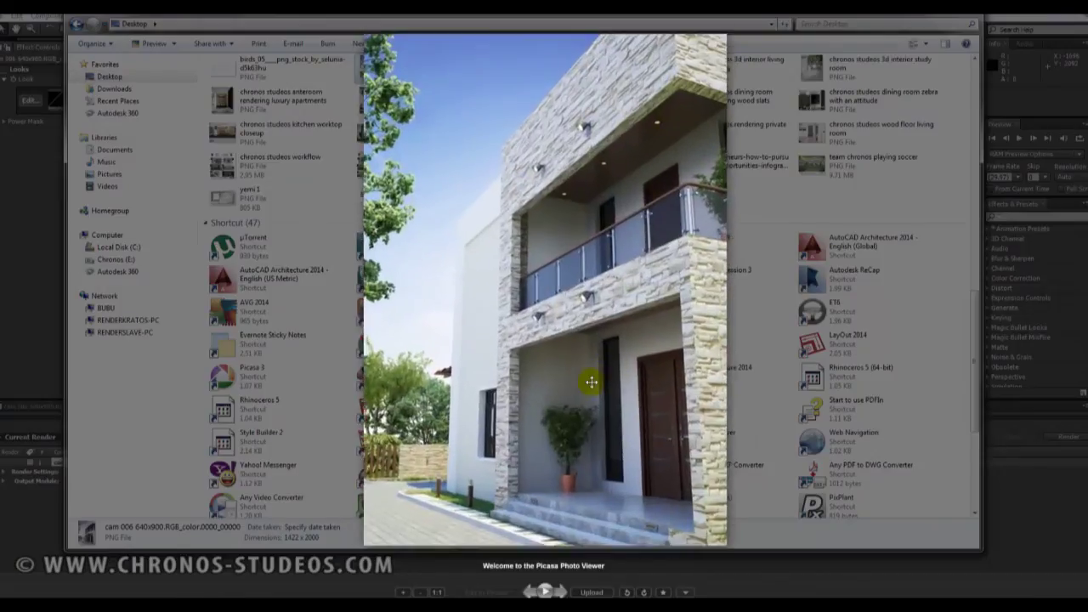
scroll(567, 243, "down", 5)
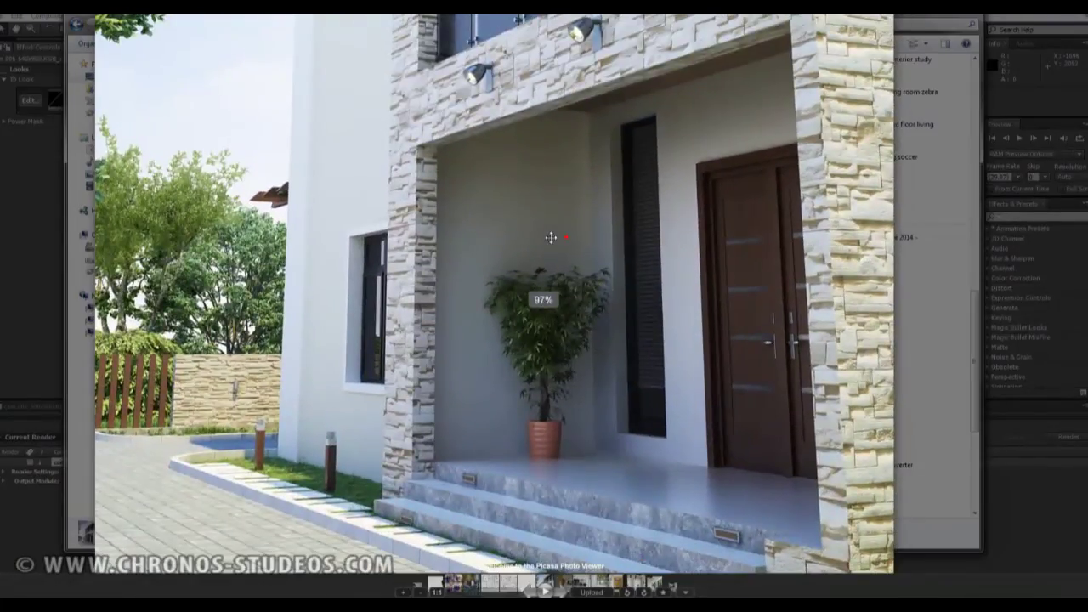
key("Escape")
- Return to the composition in After Effects and re-enable the Looks effect on the RGB_color layer
left_click(19, 179)
left_click(18, 176)
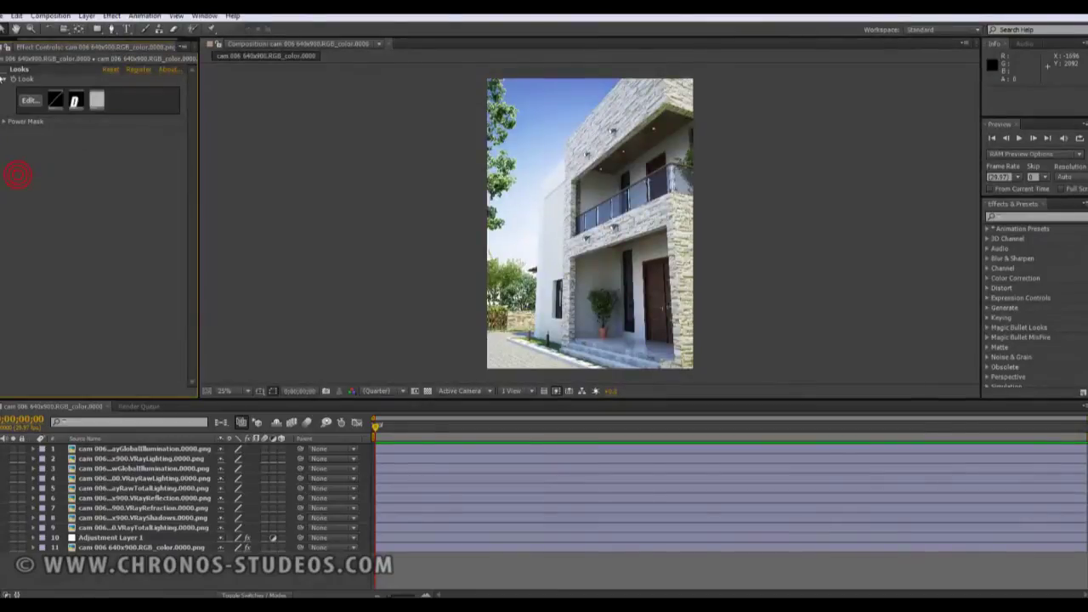
left_click(134, 406)
left_click(6, 16)
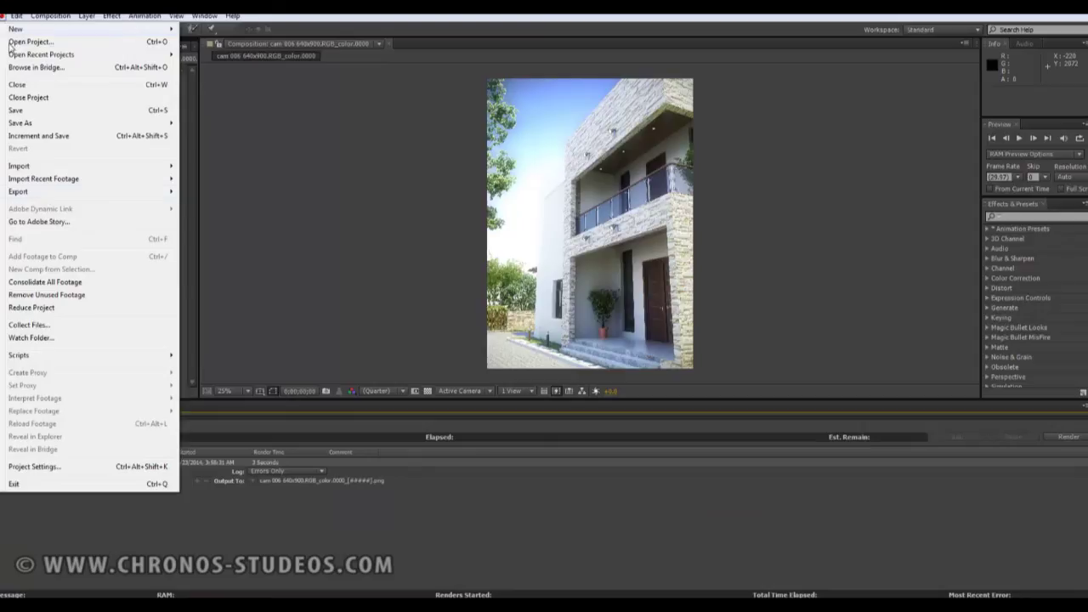
mouse_move(97, 192)
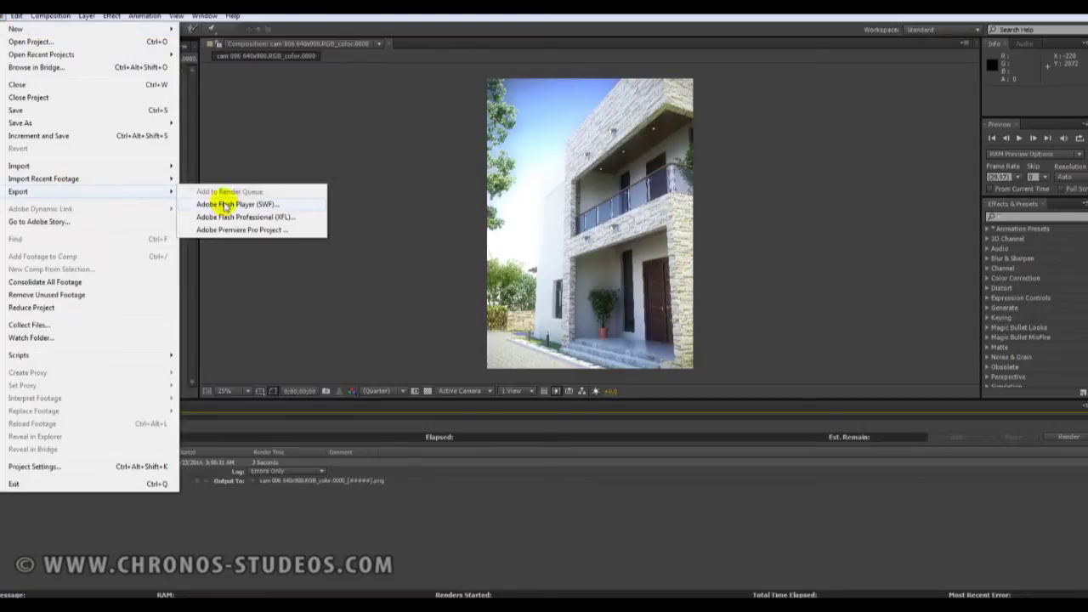
left_click(358, 578)
- Select the RGB_color layer in the composition and add the composition to the render queue a second time
left_click(82, 405)
left_click(127, 448)
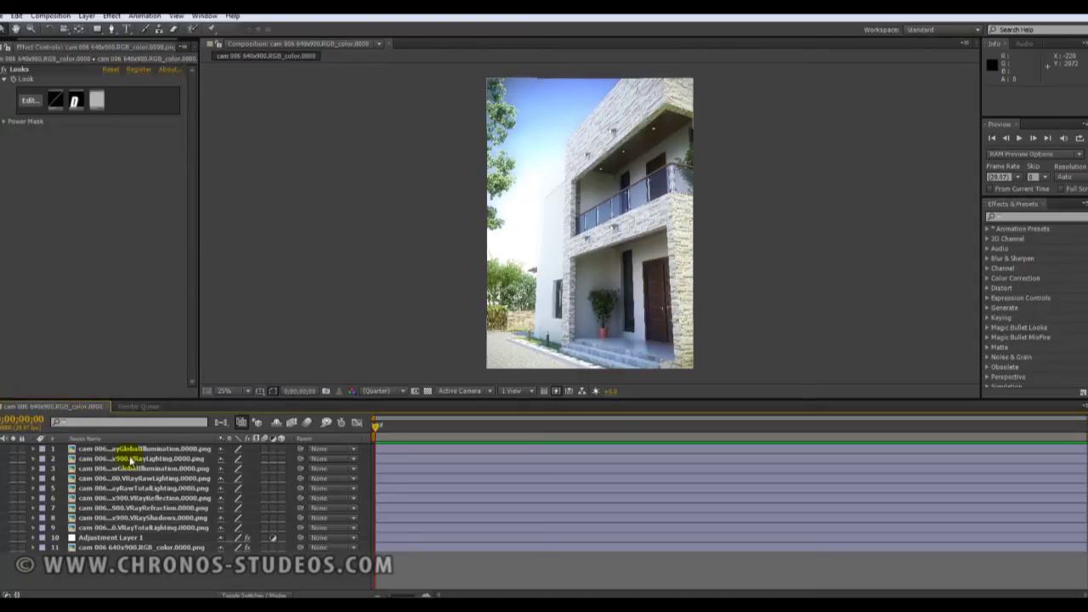
left_click(133, 546)
left_click(4, 17)
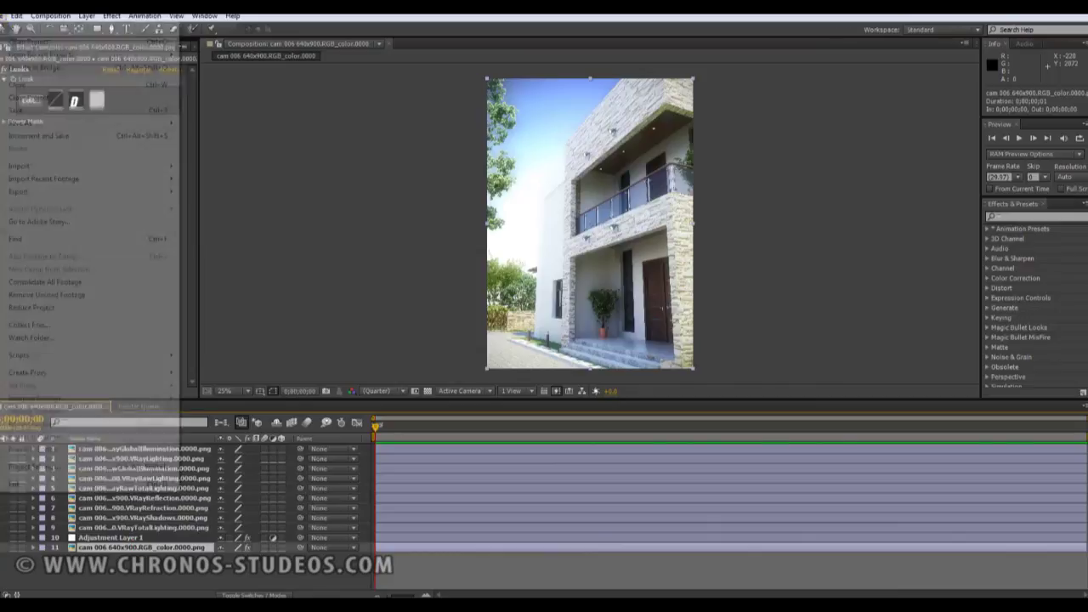
mouse_move(107, 190)
left_click(227, 192)
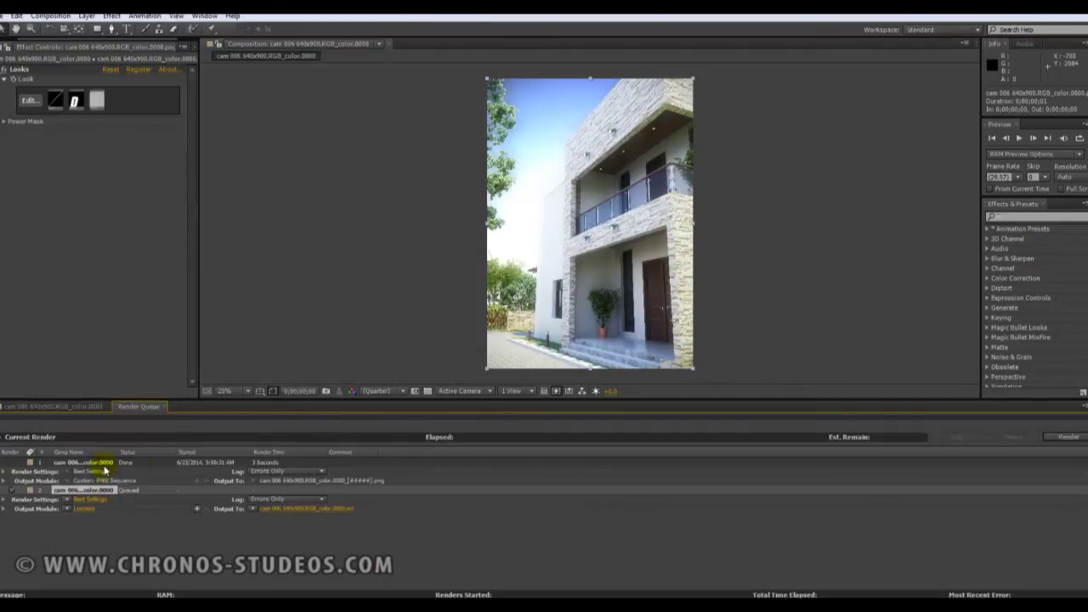
- Set the second queued item's output format to PNG Sequence and render it
left_click(85, 508)
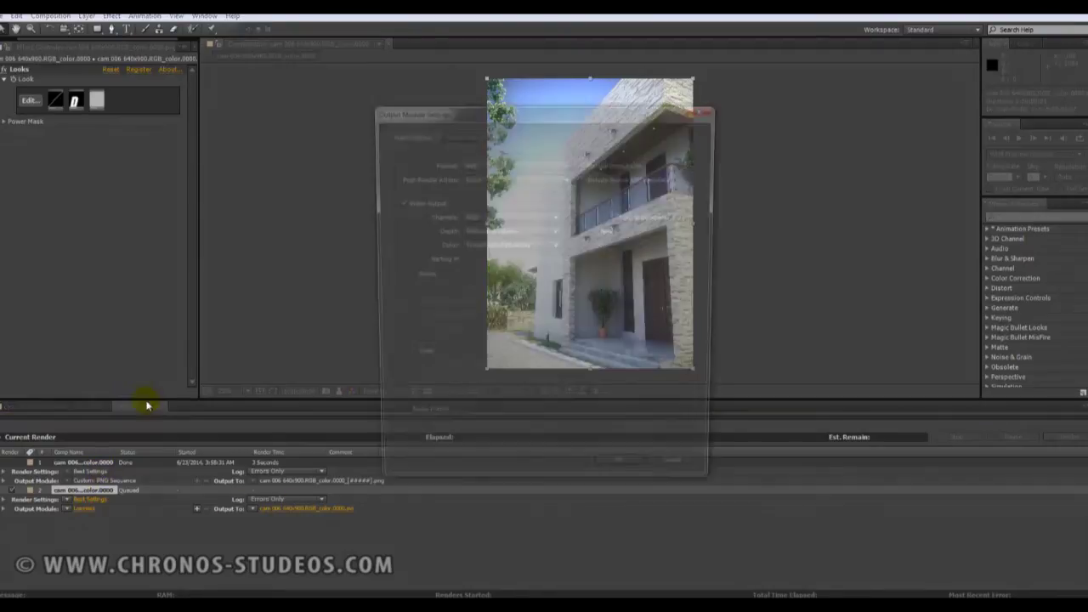
left_click(509, 163)
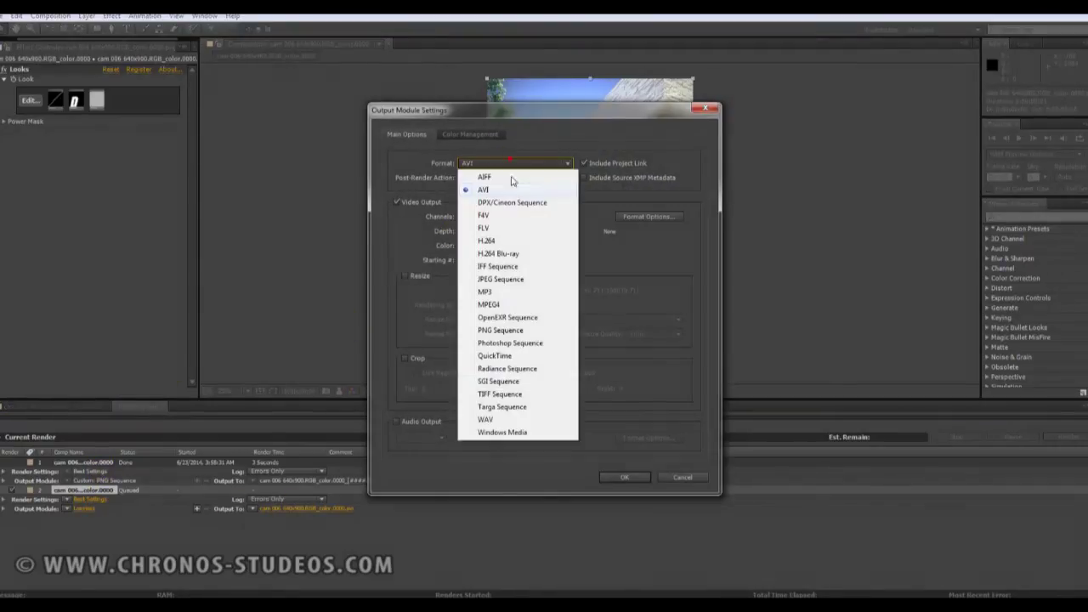
left_click(533, 330)
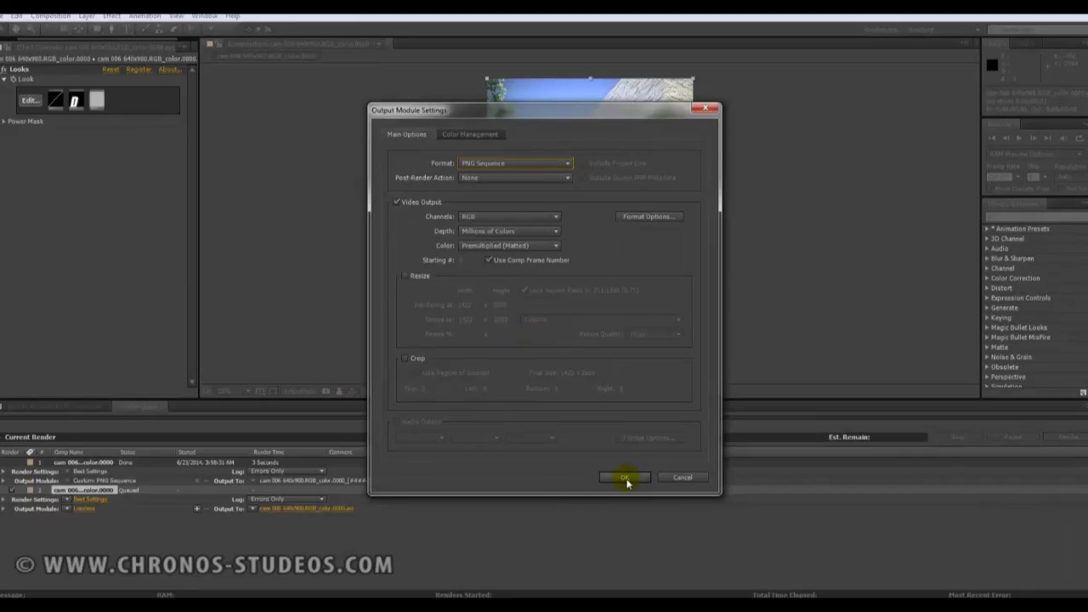
left_click(627, 479)
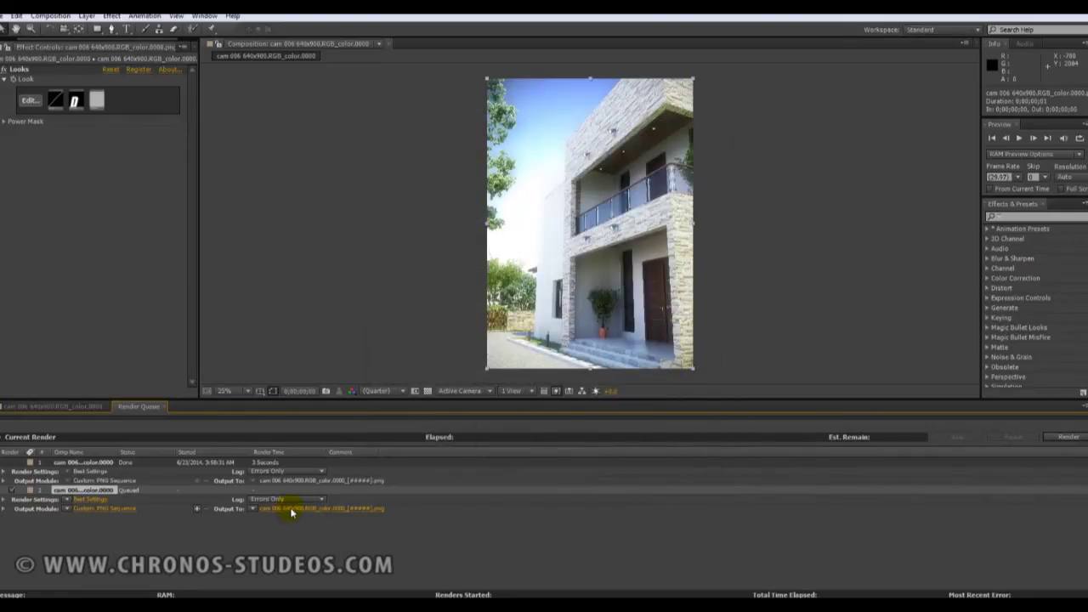
left_click(1078, 440)
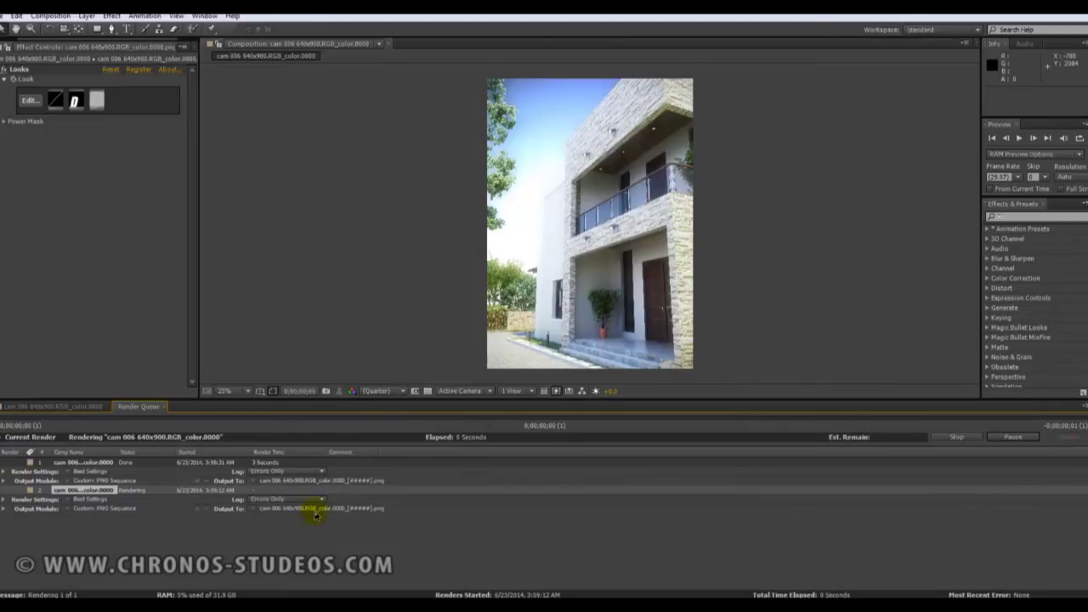
- Switch to Windows Explorer, open the cam 006 RGB_color PNG on the Desktop, and inspect the entrance area up close before closing it
mouse_move(471, 539)
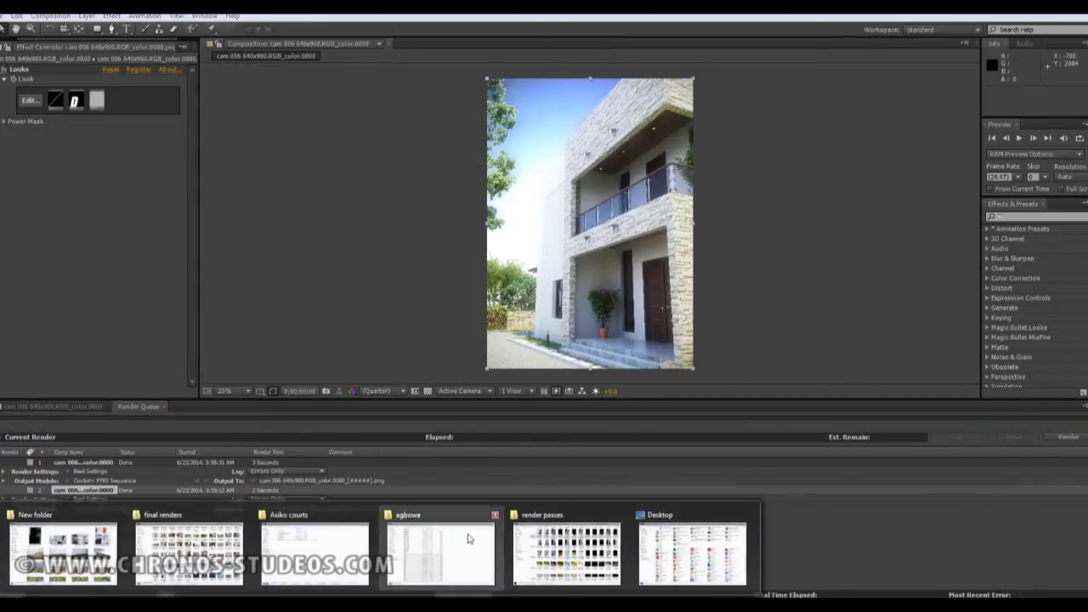
left_click(690, 545)
scroll(413, 73, "up", 4)
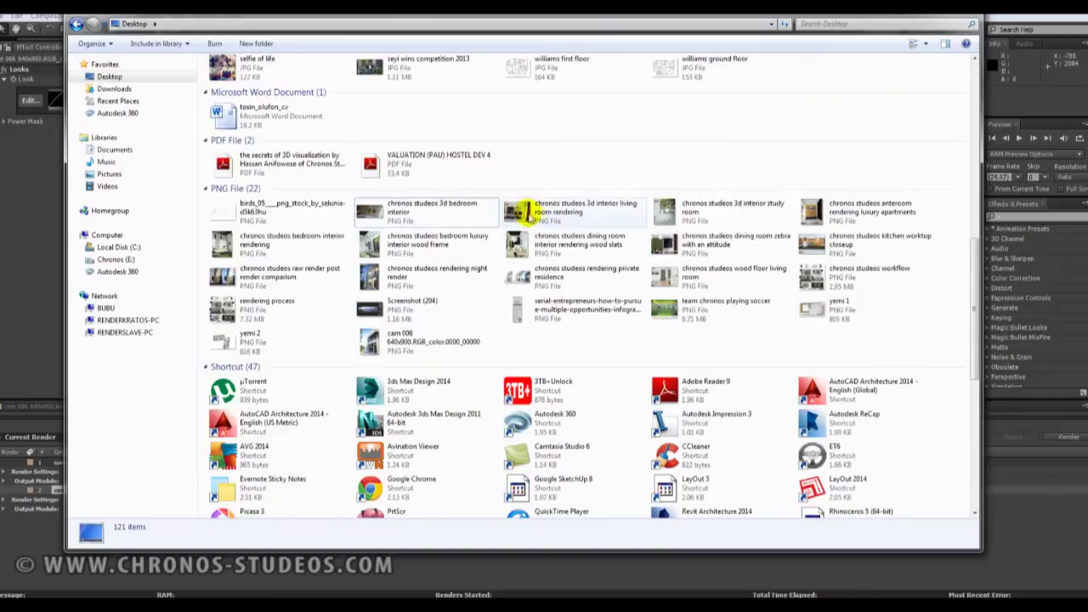
double_click(460, 335)
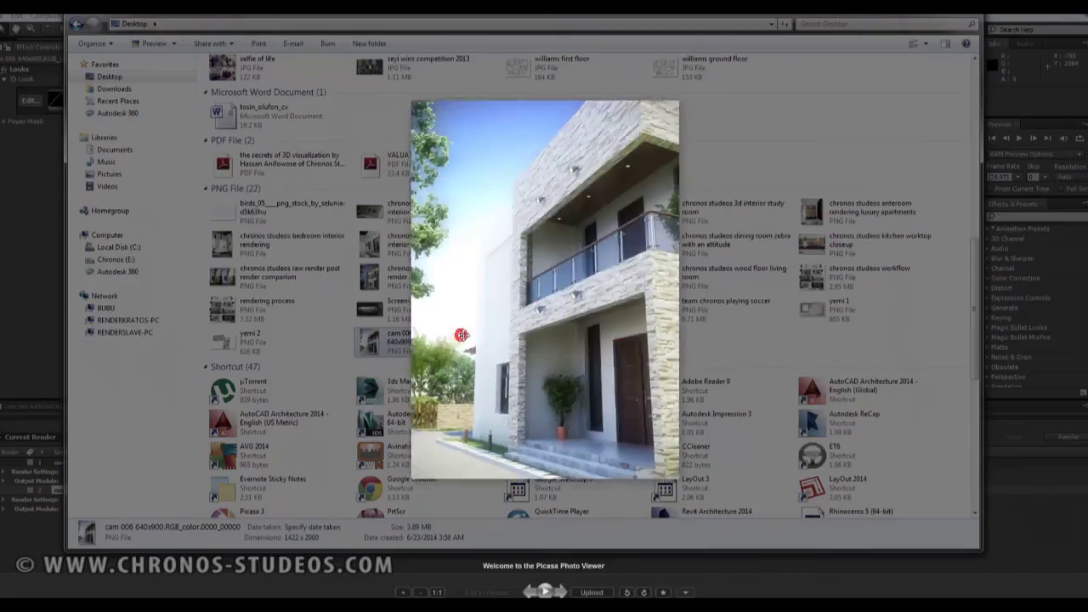
scroll(646, 350, "up", 5)
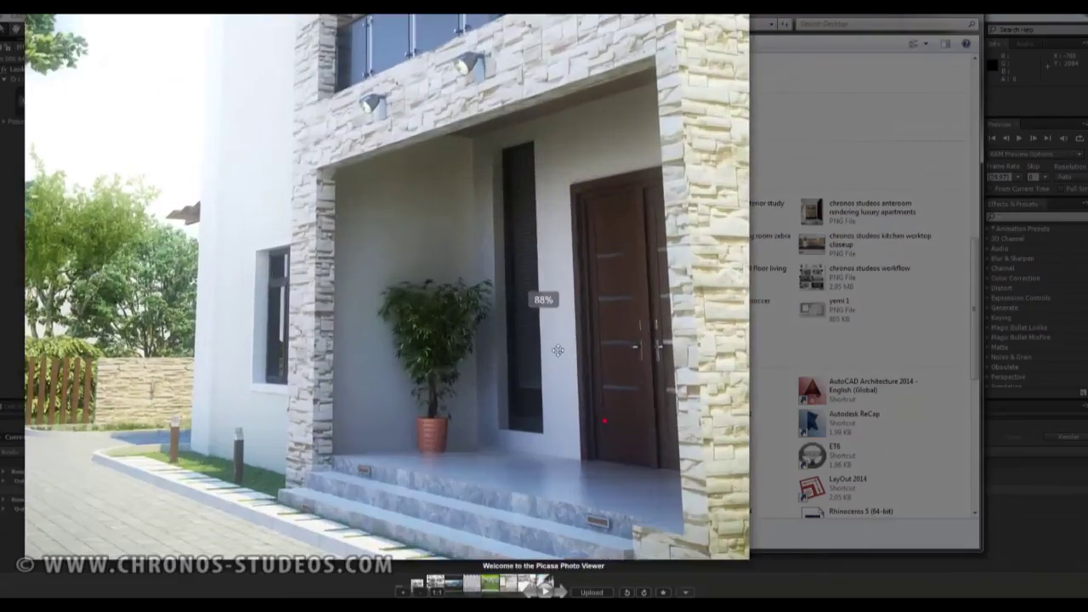
left_click_drag(522, 286, 565, 347)
key("Escape")
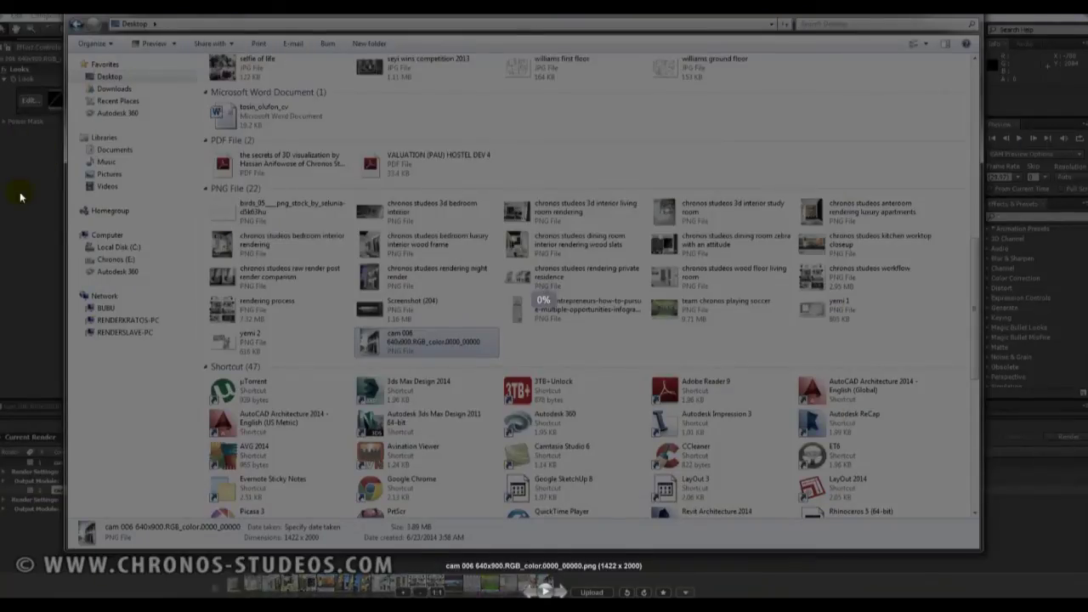
- Return to After Effects, open the Looks effect's editor, and toggle the whole tool chain off and on to compare the image
left_click(23, 233)
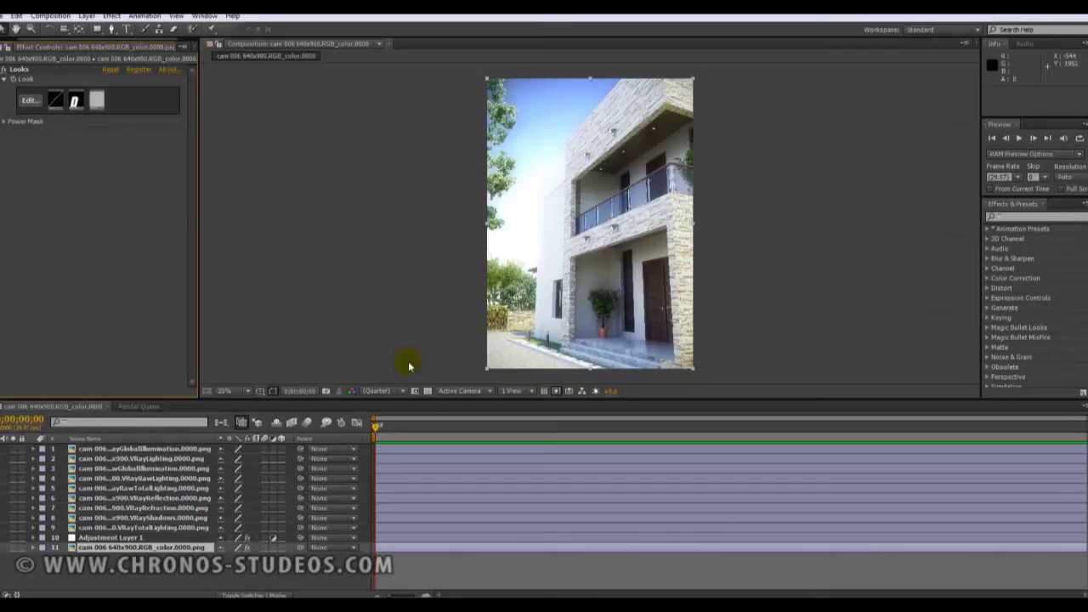
left_click(65, 16)
key("Escape")
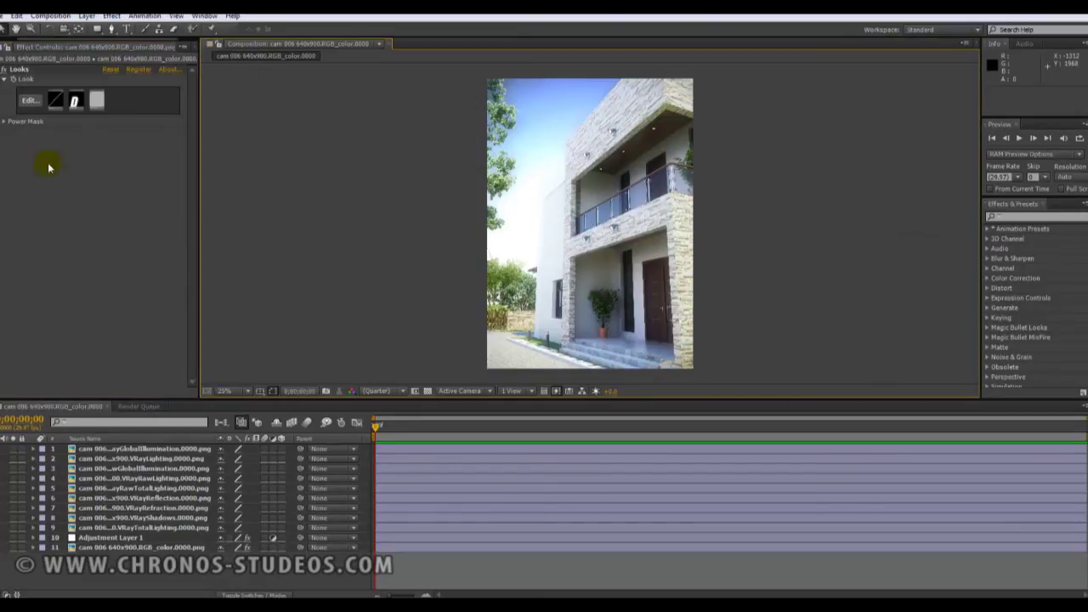
left_click(20, 101)
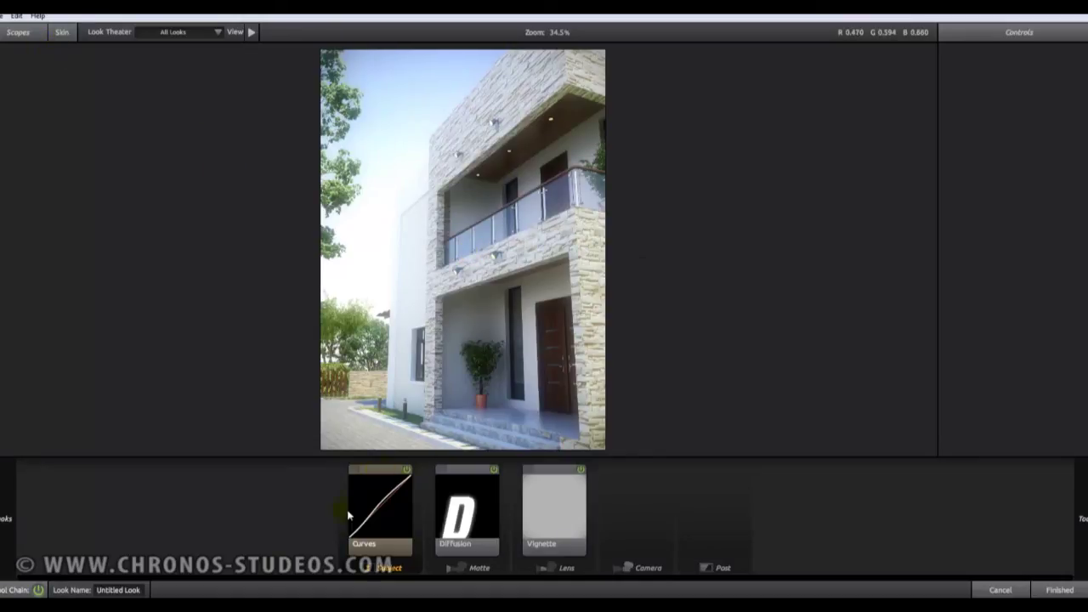
left_click(37, 589)
left_click(34, 590)
left_click(31, 592)
left_click(31, 592)
left_click(31, 592)
left_click(31, 592)
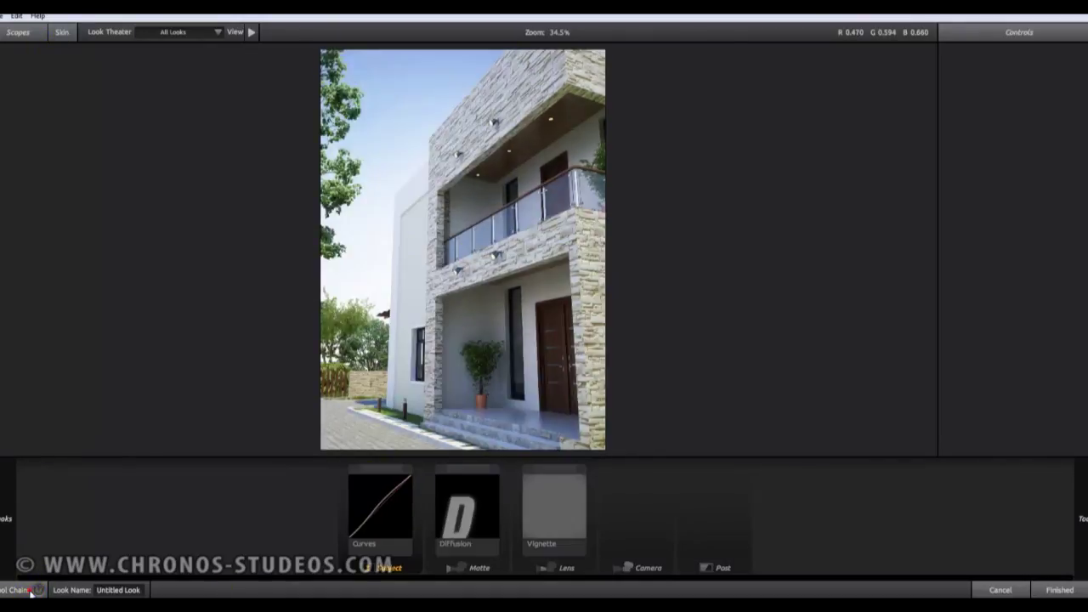
- Try adding a Hue/Saturation tool to the look's Post stage with a hue of -8.9, and cancel out of the Looks editor
mouse_move(1082, 519)
left_click(1013, 448)
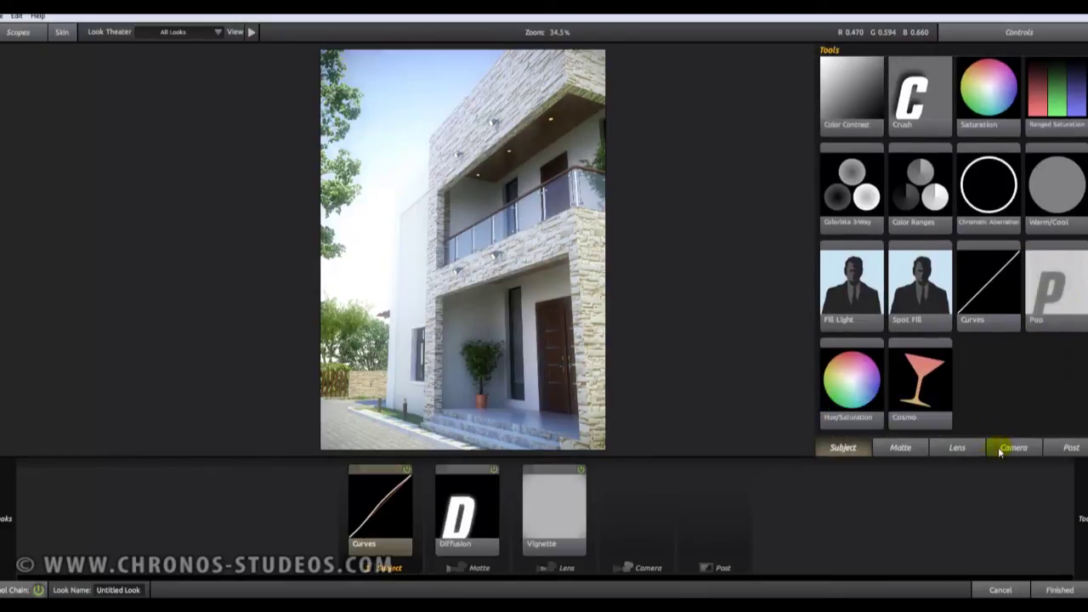
left_click(1069, 448)
scroll(1062, 271, "down", 3)
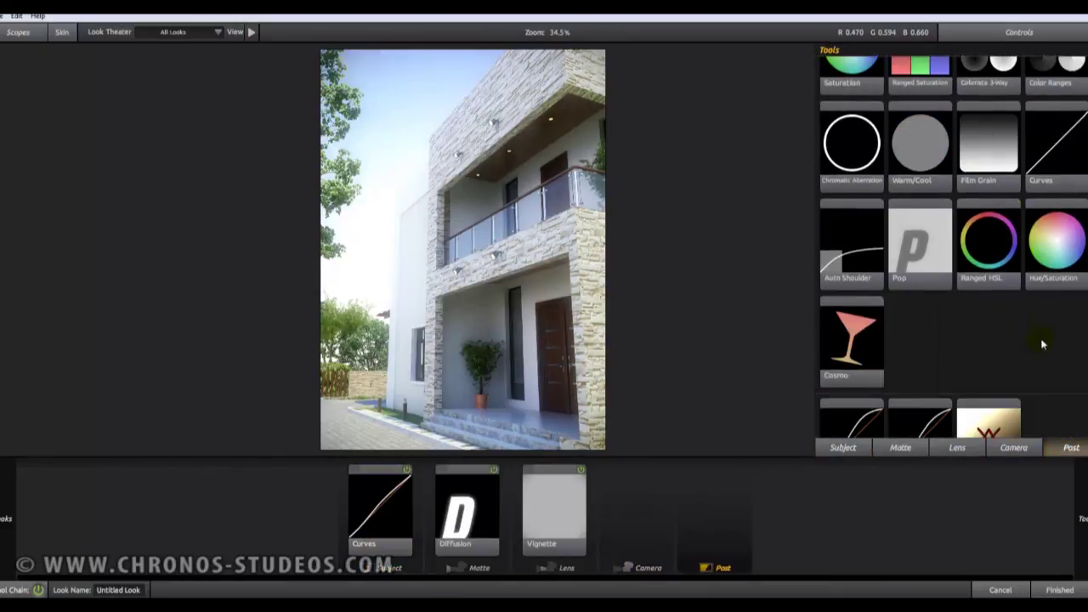
left_click_drag(1066, 270, 618, 306)
left_click_drag(1075, 161, 1079, 161)
left_click_drag(1010, 103, 1006, 97)
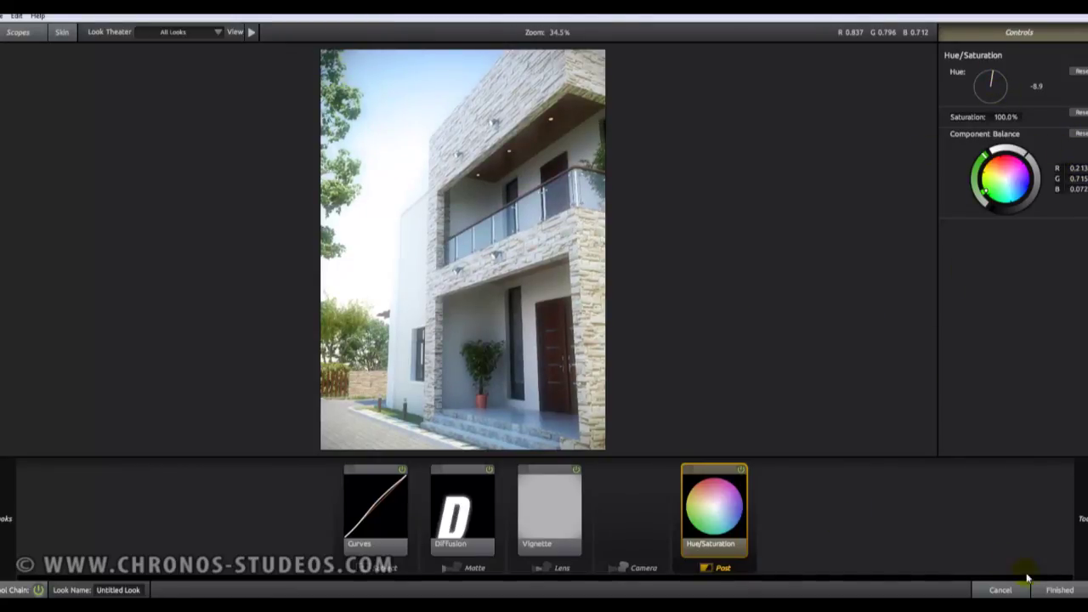
left_click(1004, 588)
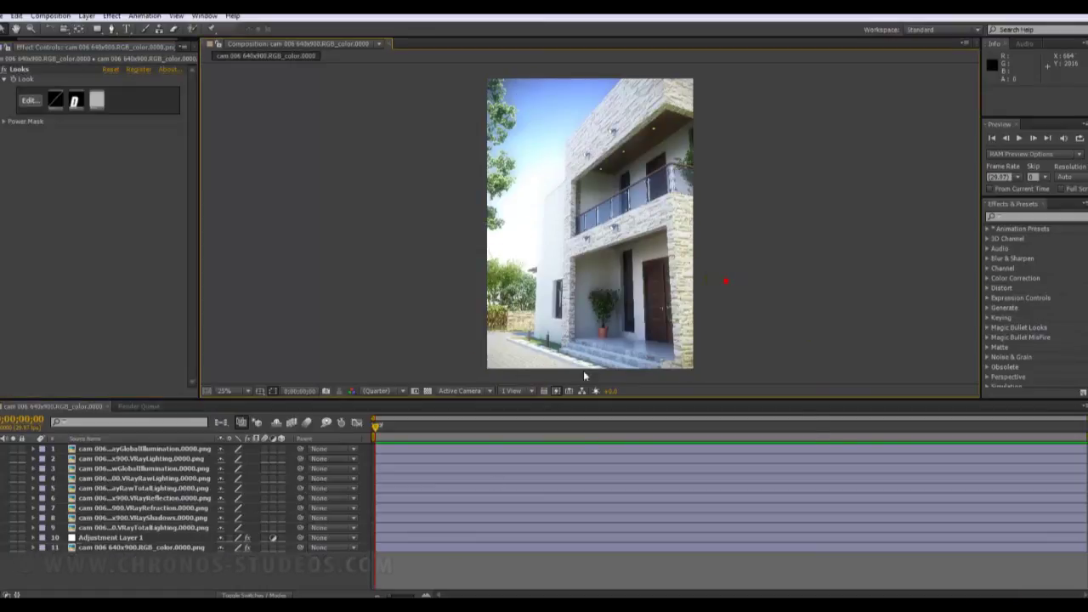